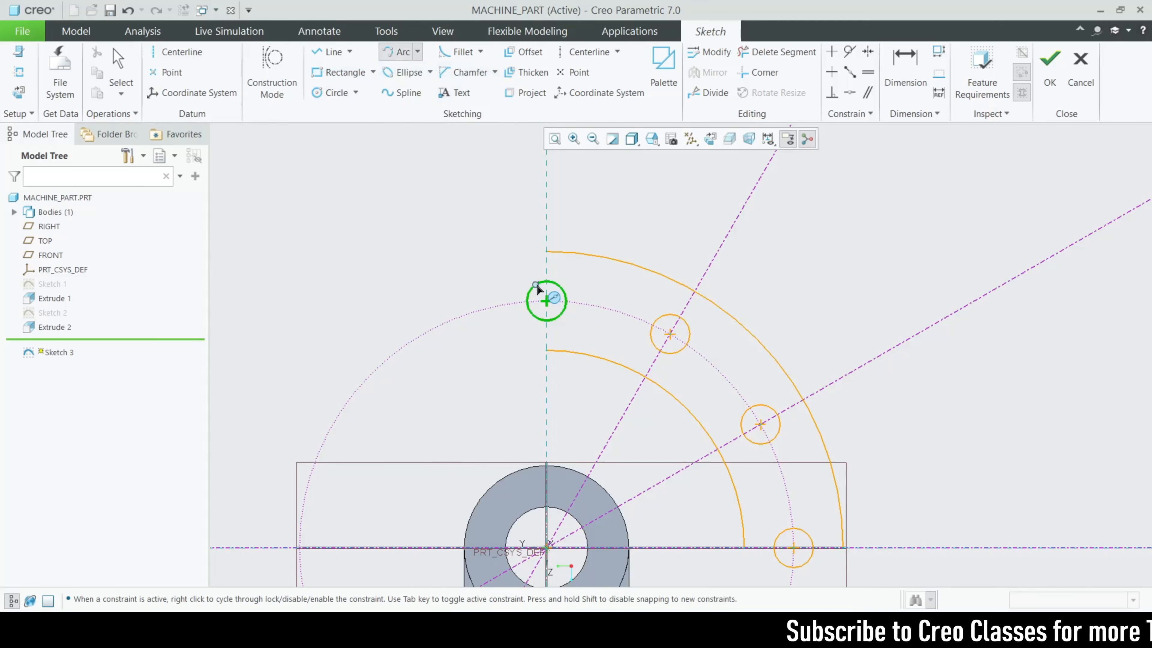
left_click(546, 251)
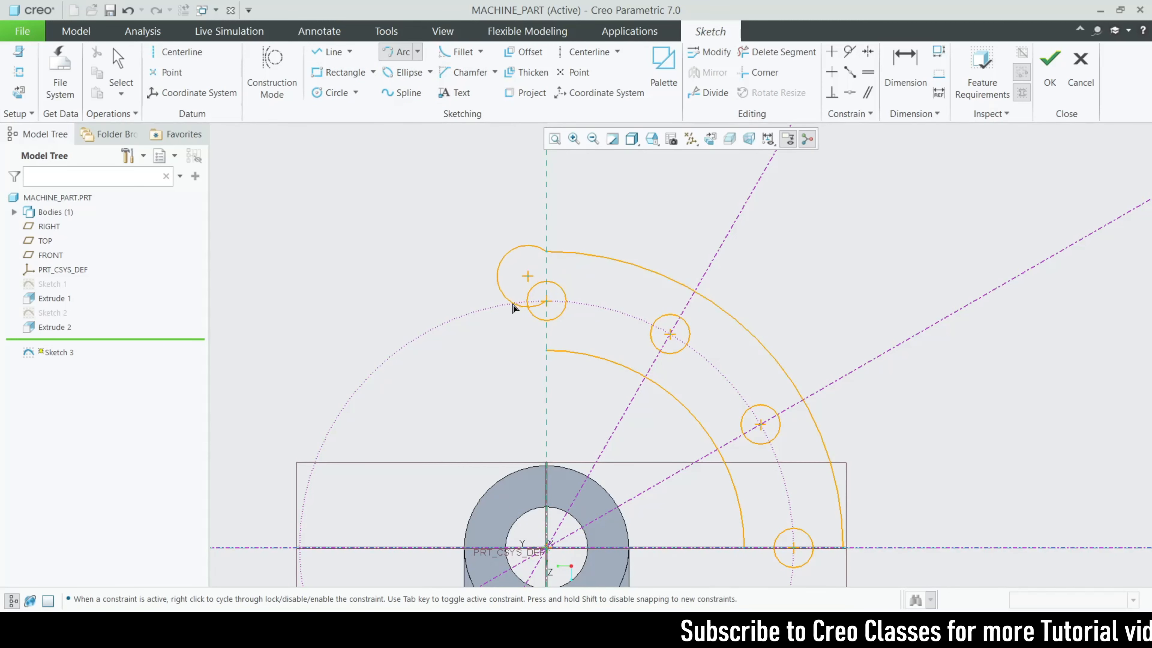
middle_click(548, 304)
scroll(571, 330, "up", 3)
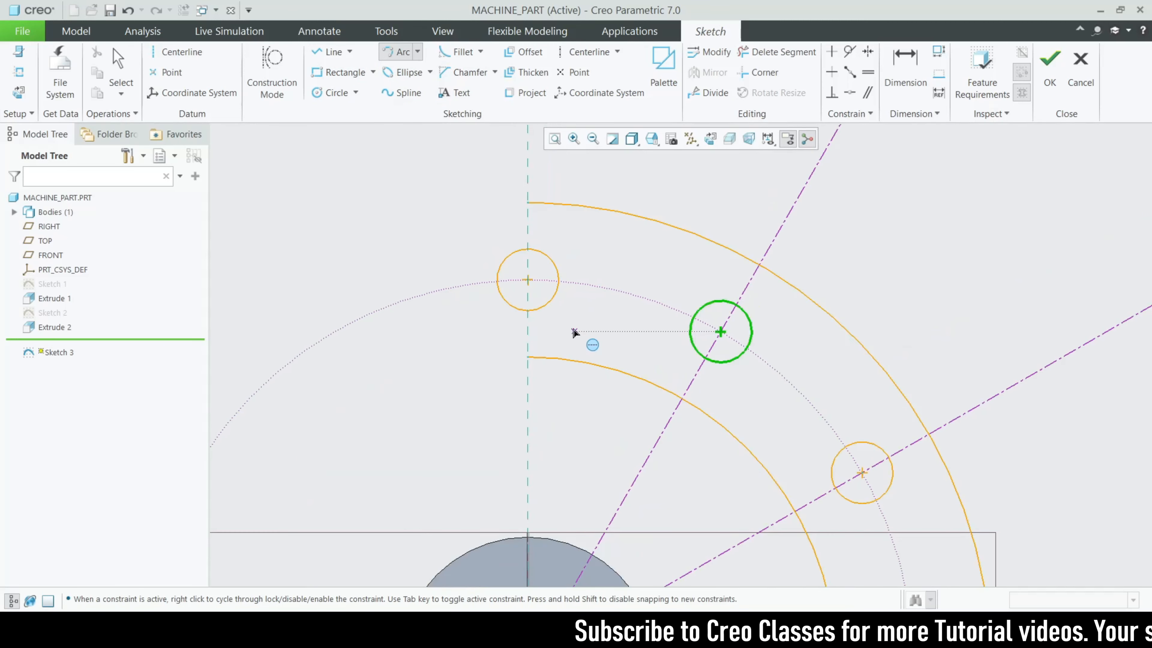
- Close the curved arm's upper end with a center-and-ends arc around the topmost hole, joining the outer and inner arcs
left_click(417, 52)
left_click(413, 70)
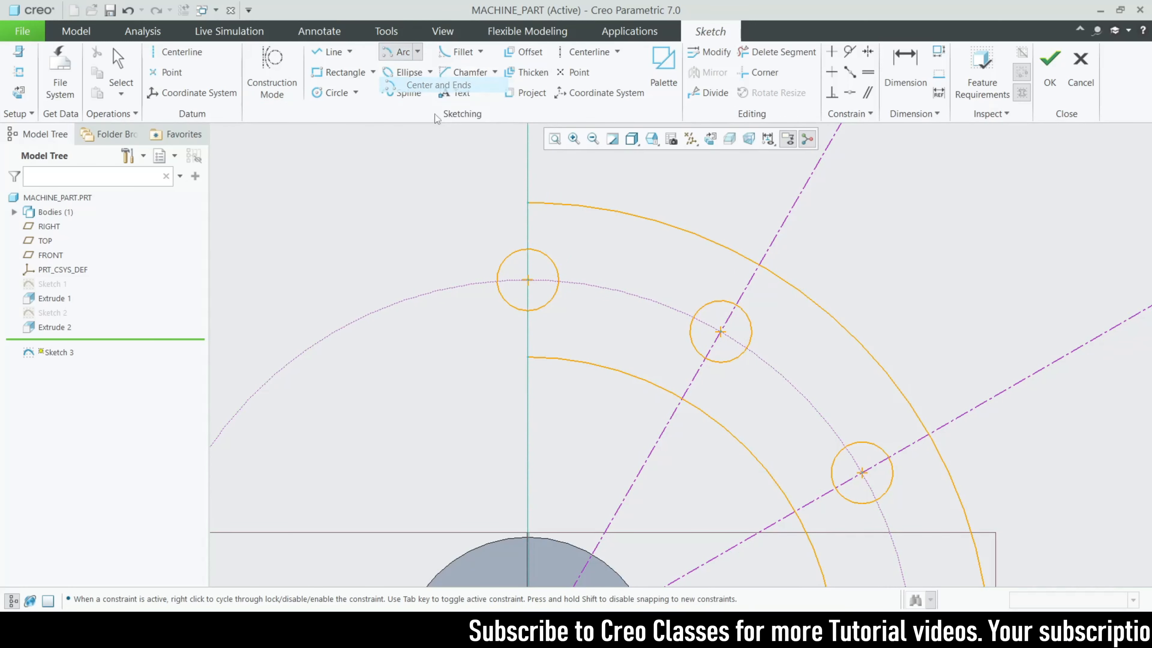
left_click(529, 203)
left_click(528, 357)
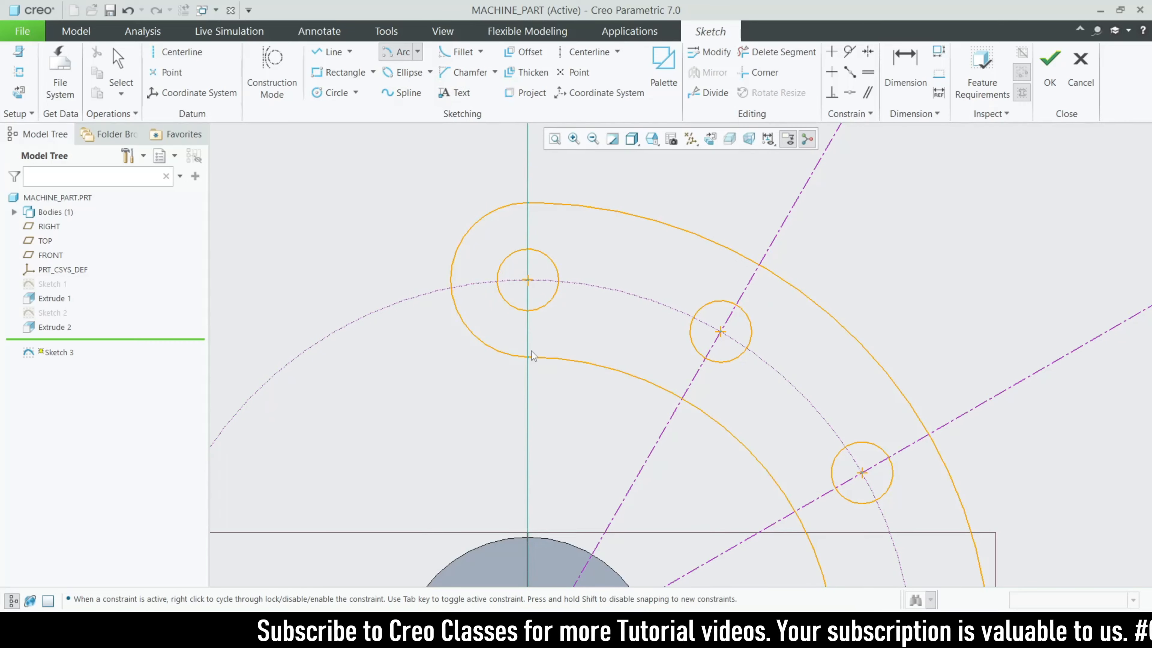
middle_click(456, 299)
- Close the curved arm's lower end with a center-and-ends arc around the lowest hole, joining the inner and outer arcs
scroll(454, 299, "down", 4)
scroll(481, 253, "up", 6)
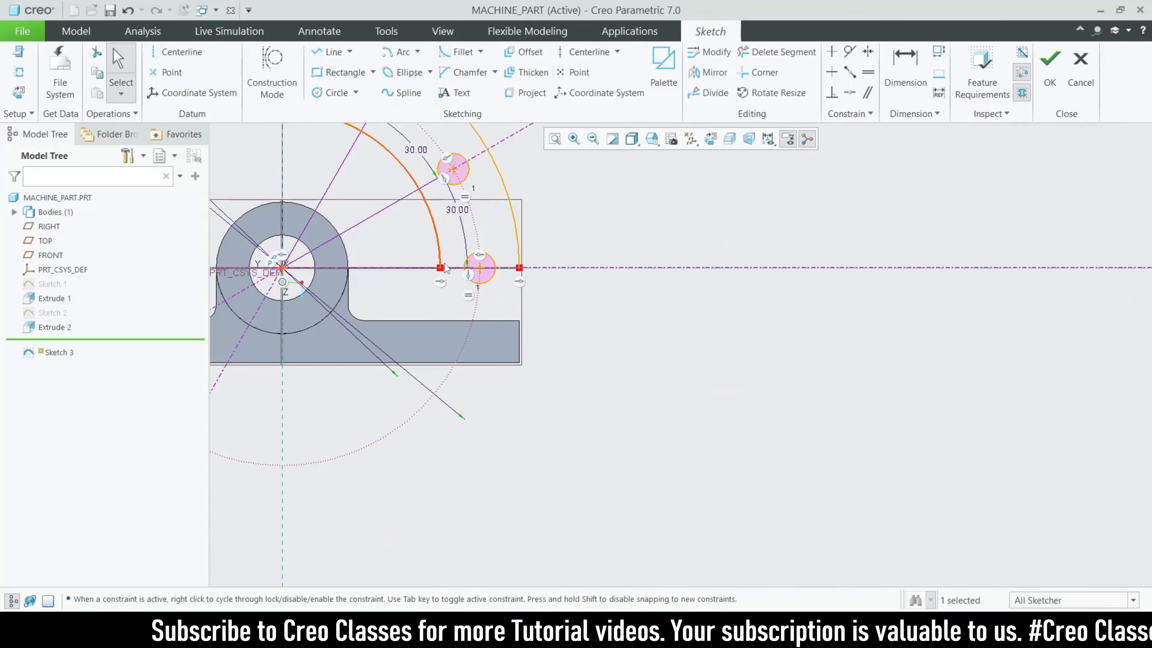
left_click(400, 51)
left_click(482, 246)
left_click(371, 246)
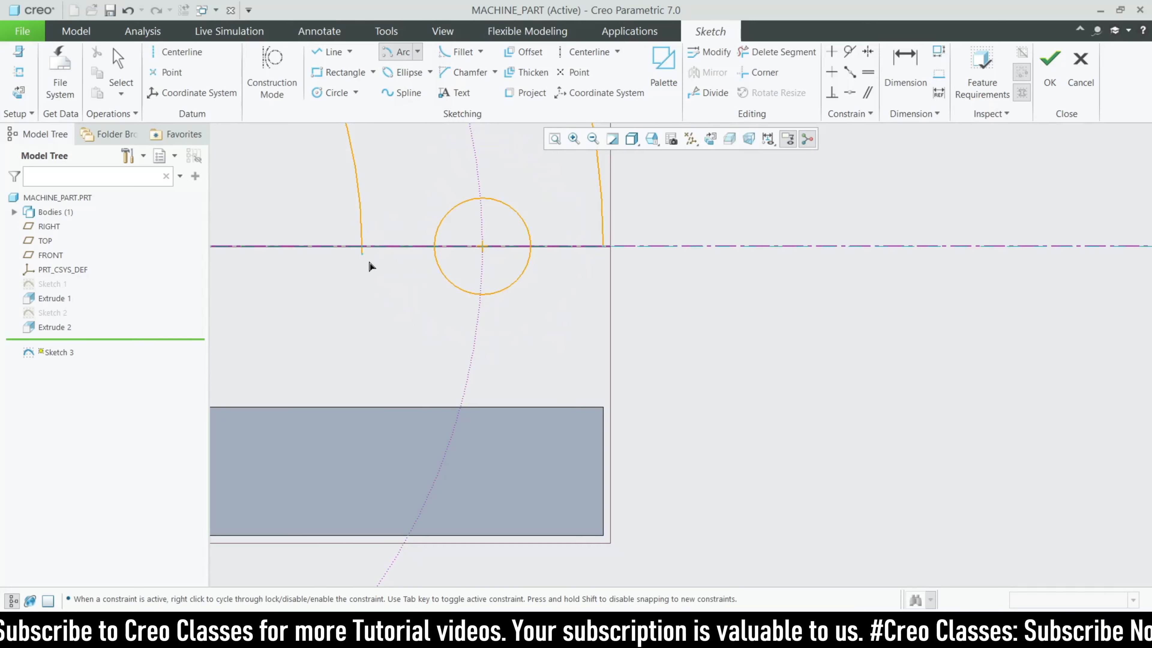
left_click(617, 246)
middle_click(689, 340)
scroll(689, 339, "down", 5)
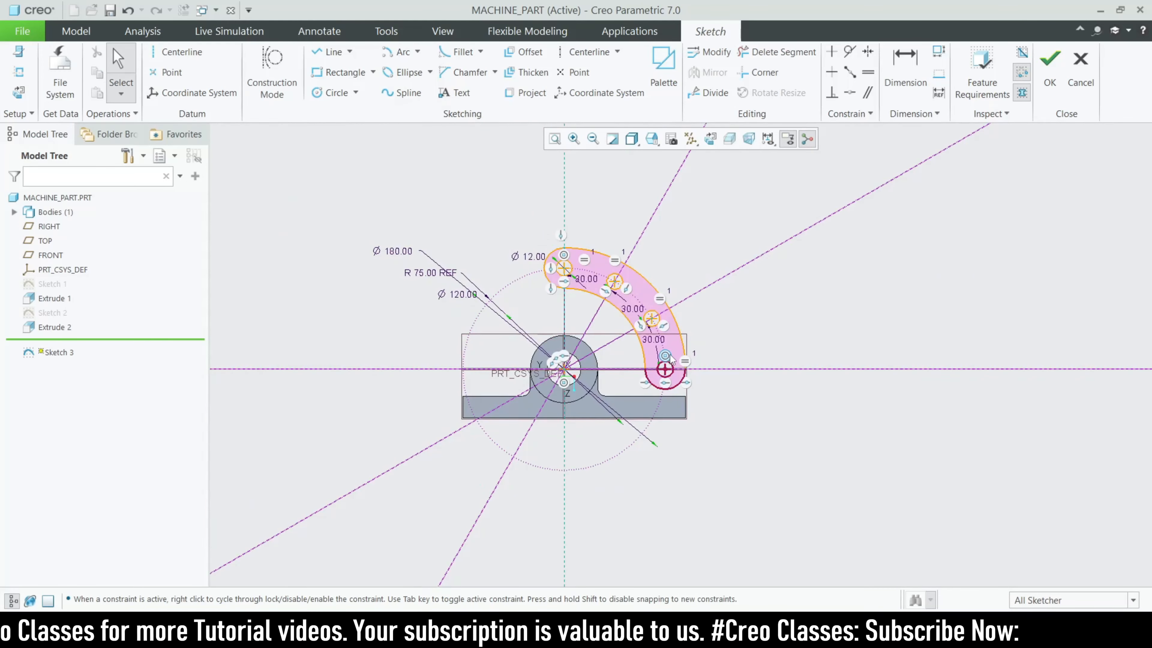
scroll(671, 353, "up", 1)
- Check the curved arm's thickness in the reference drawing and complete the arm sketch
mouse_move(825, 640)
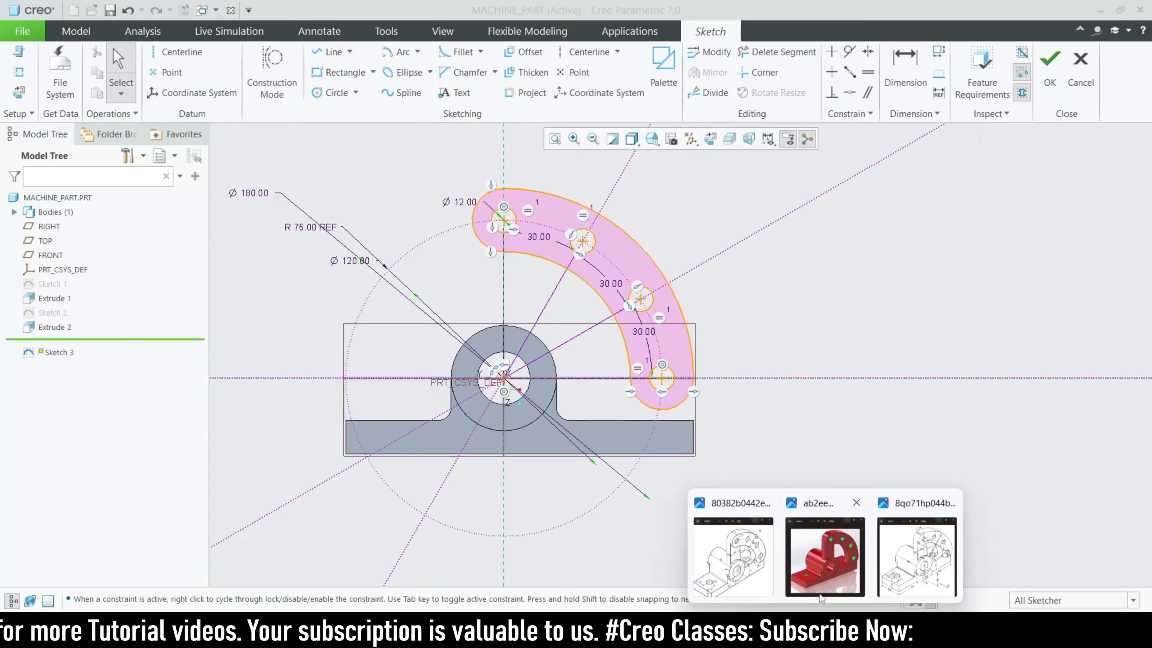
left_click(718, 535)
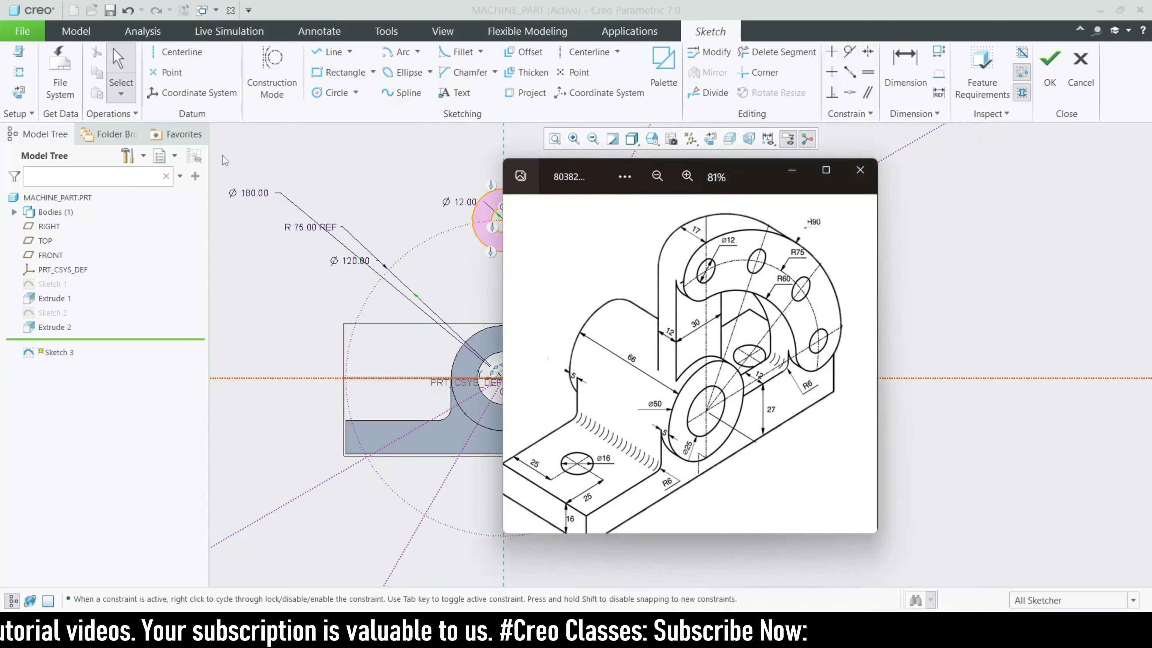
left_click_drag(747, 173, 312, 186)
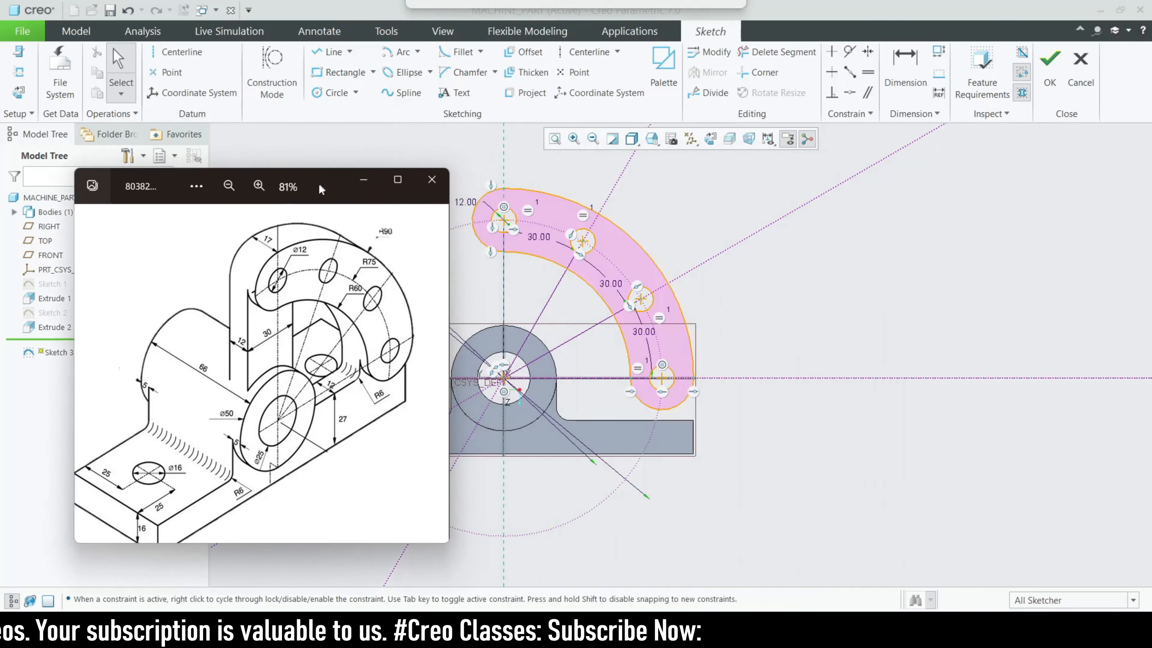
scroll(902, 387, "down", 2)
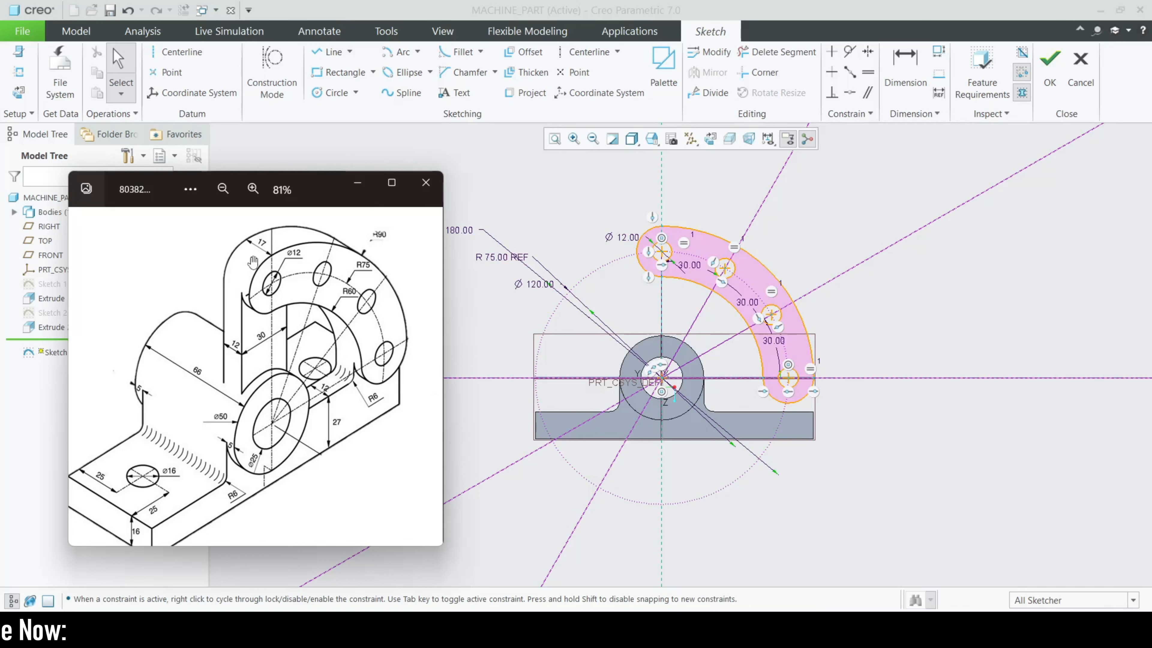
left_click(358, 183)
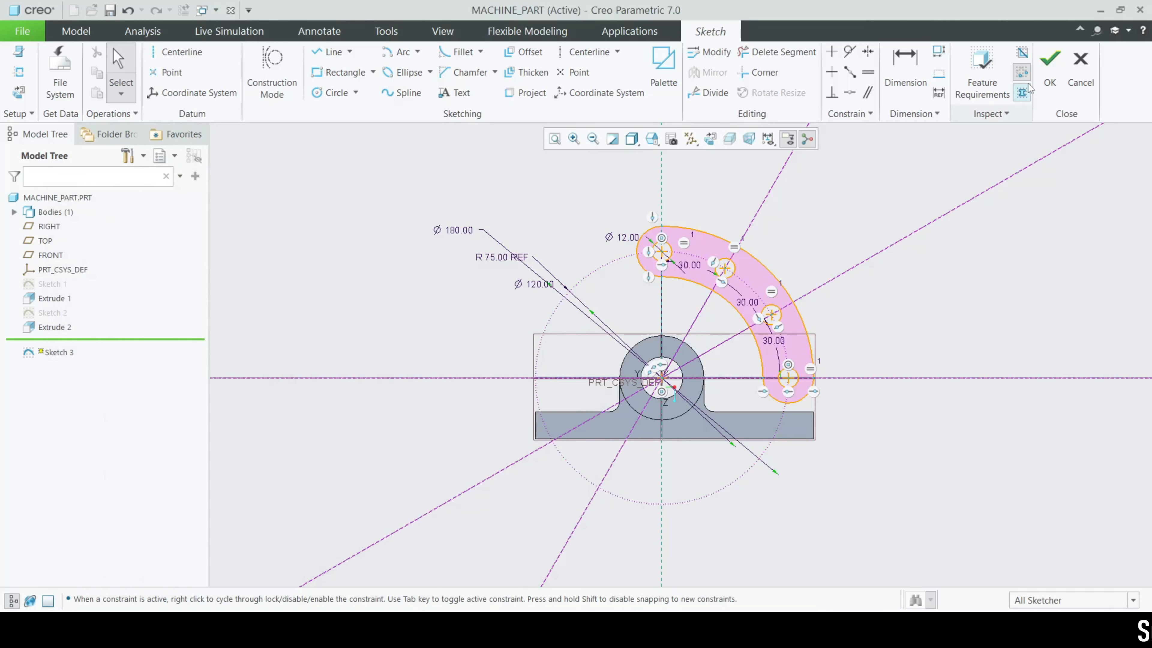
left_click(1050, 64)
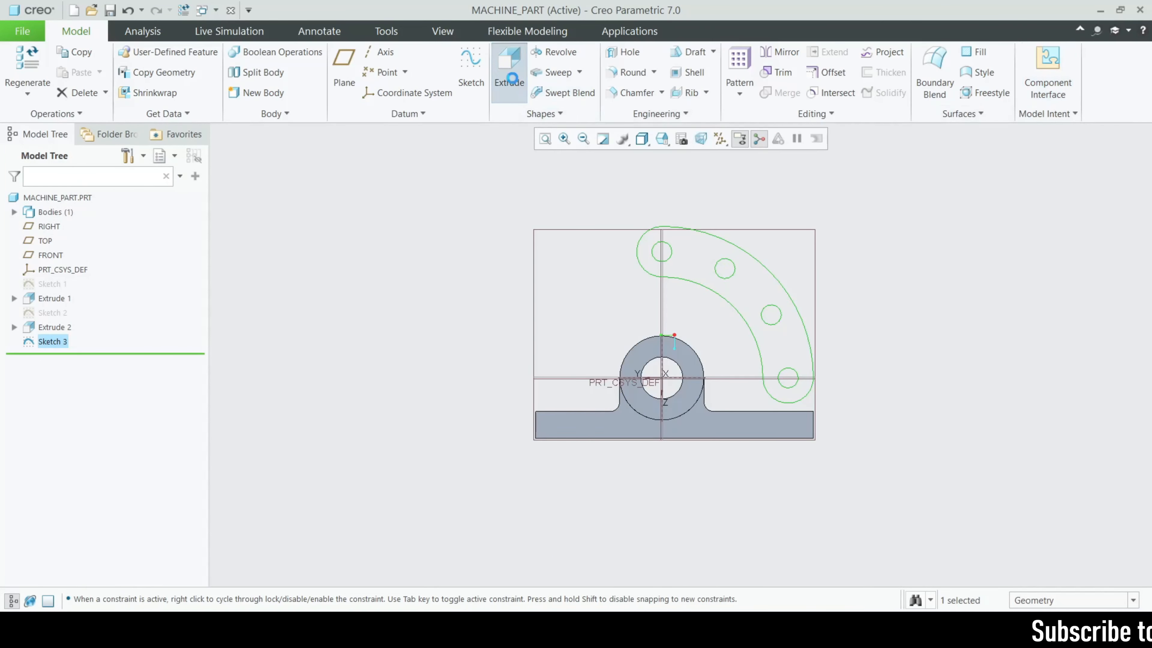
- Extrude the curved arm sketch as a solid to a depth of 17 mm in the flipped direction
left_click(509, 68)
middle_click_drag(534, 361, 507, 378)
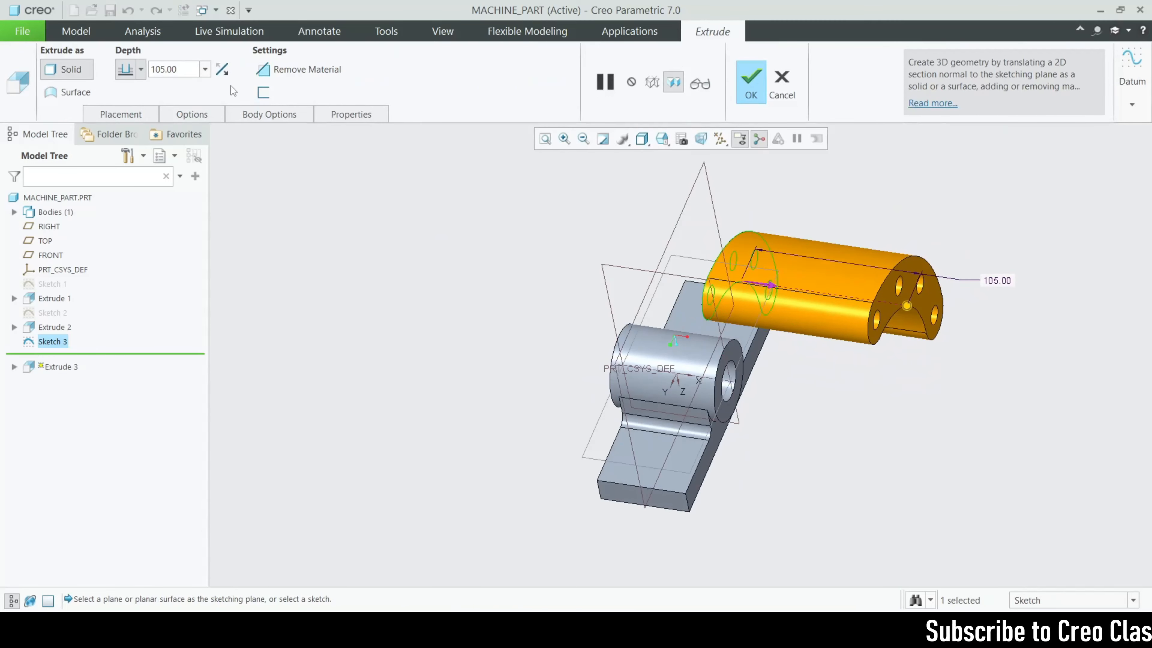
left_click(222, 69)
double_click(186, 66)
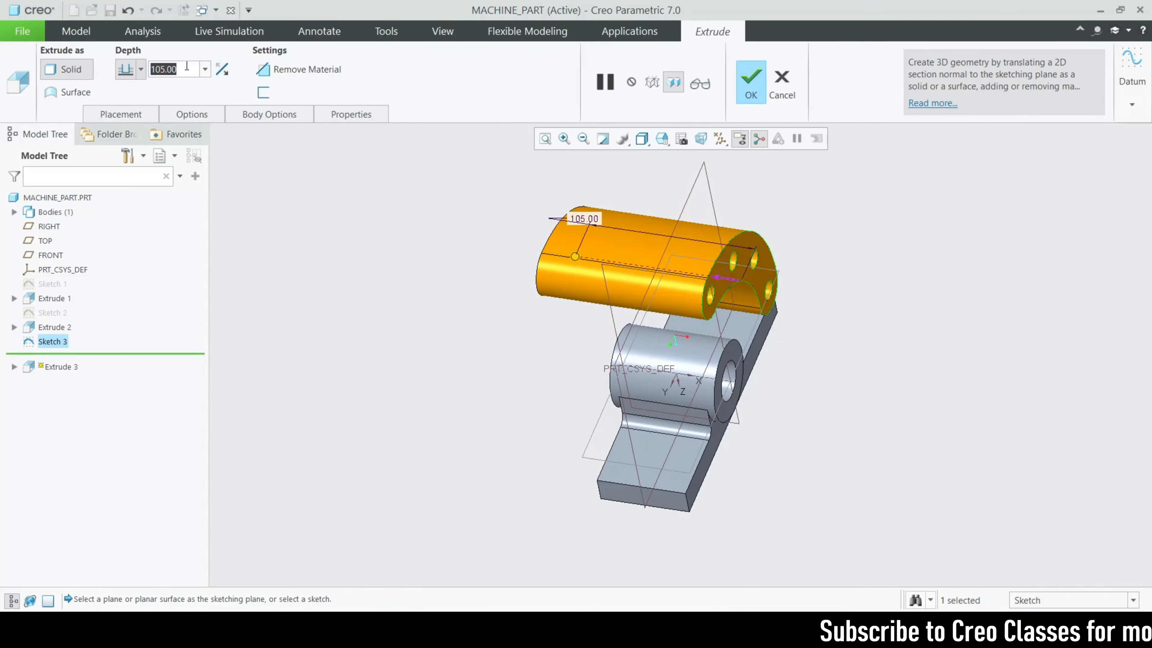
type("17")
key("Return")
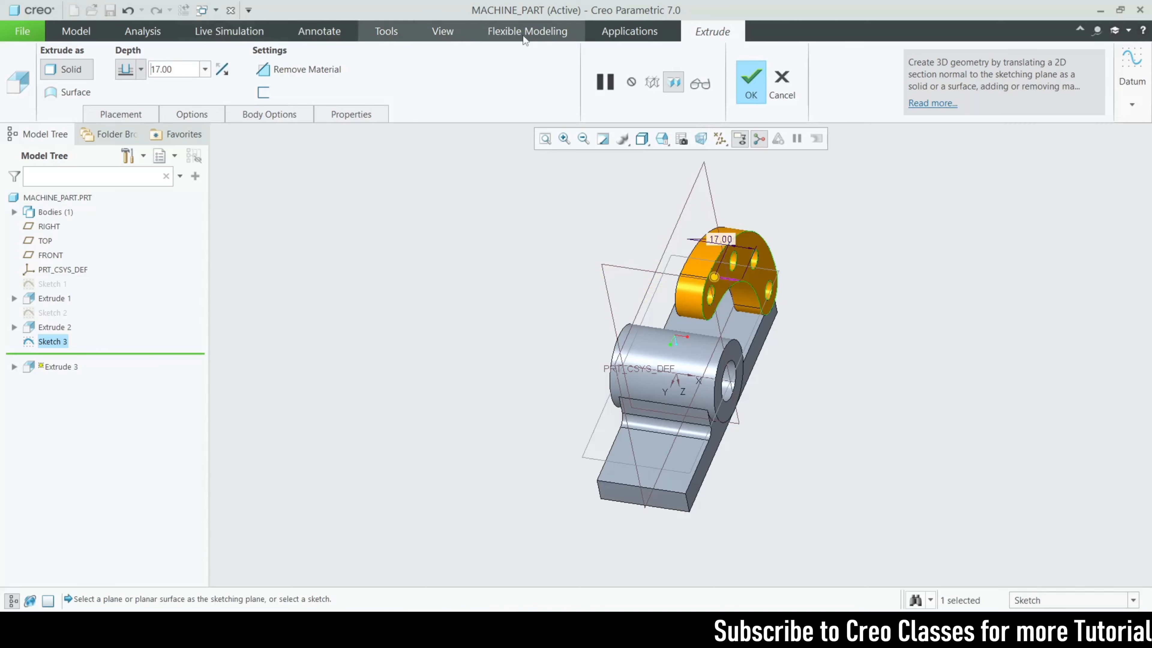
left_click(761, 100)
- Consult the reference drawing for the base rib and start a new sketch on the front face of the base, oriented flat to the screen
middle_click_drag(913, 447, 848, 445)
mouse_move(858, 633)
left_click(742, 558)
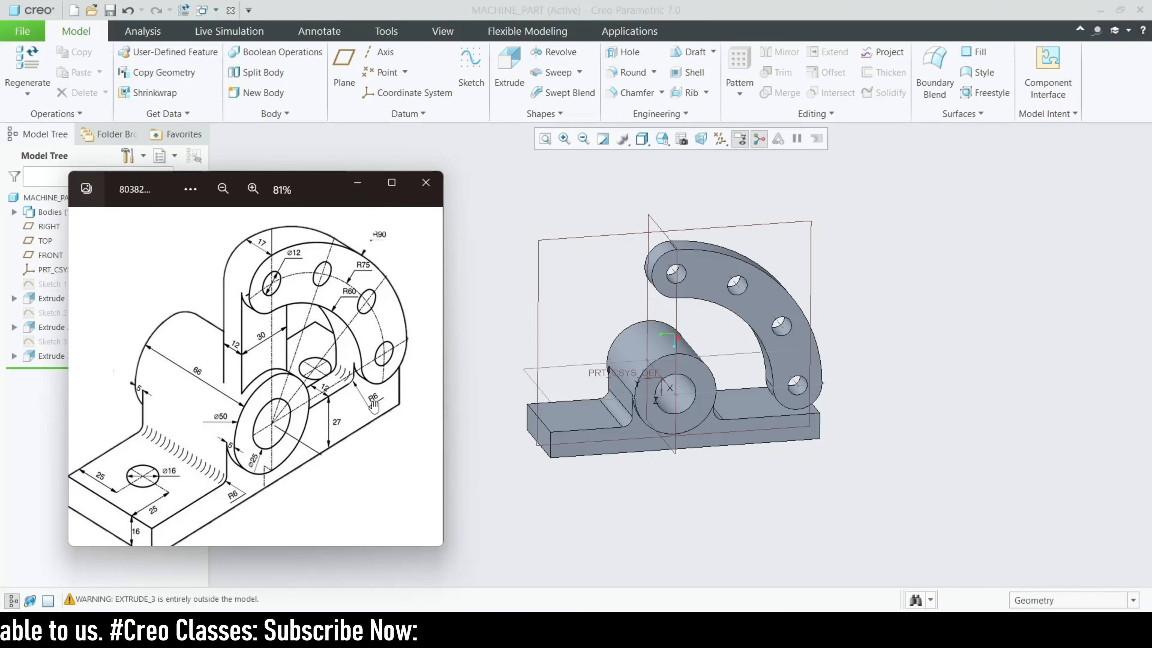
left_click(357, 182)
left_click(601, 447)
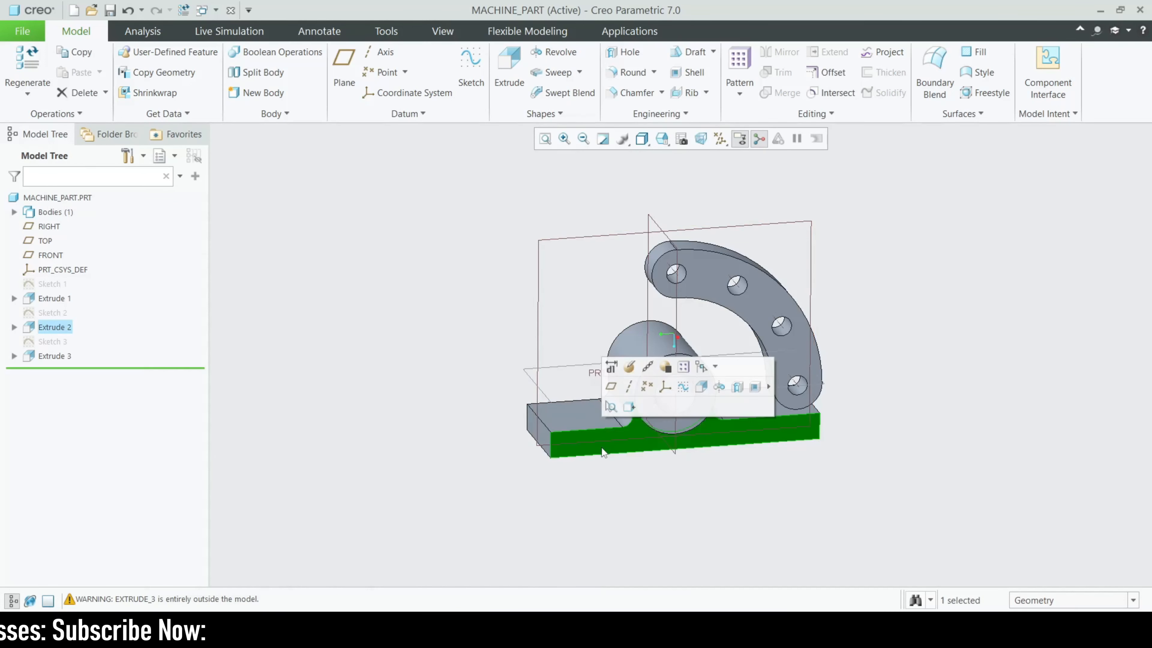
scroll(789, 472, "down", 3)
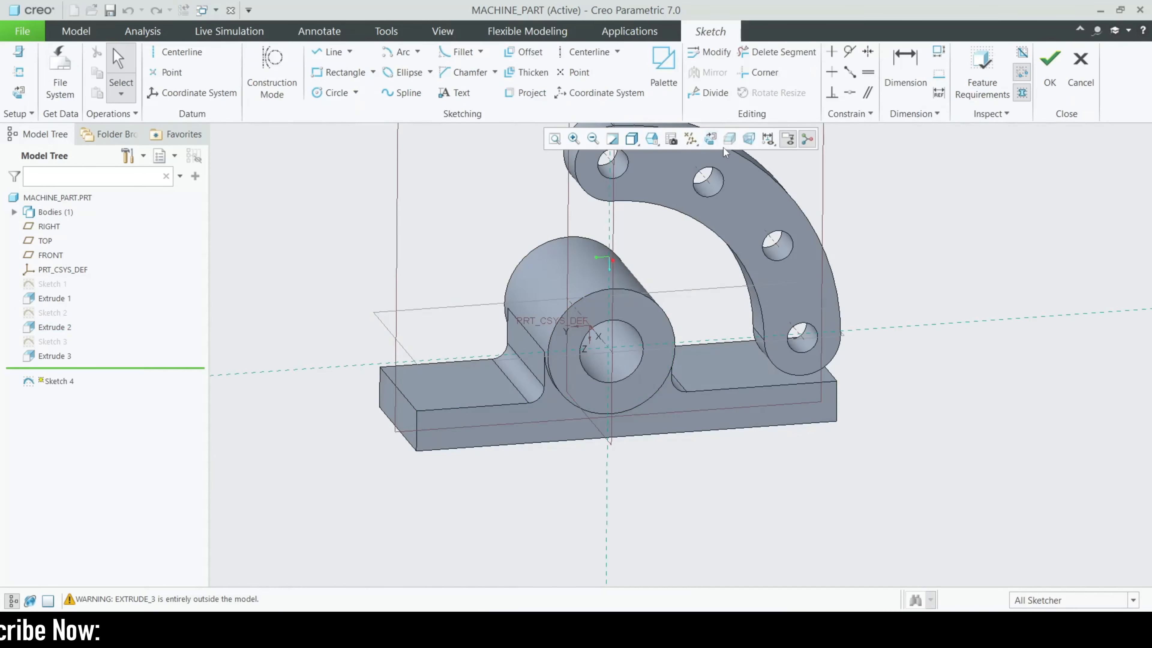
scroll(1011, 524, "down", 3)
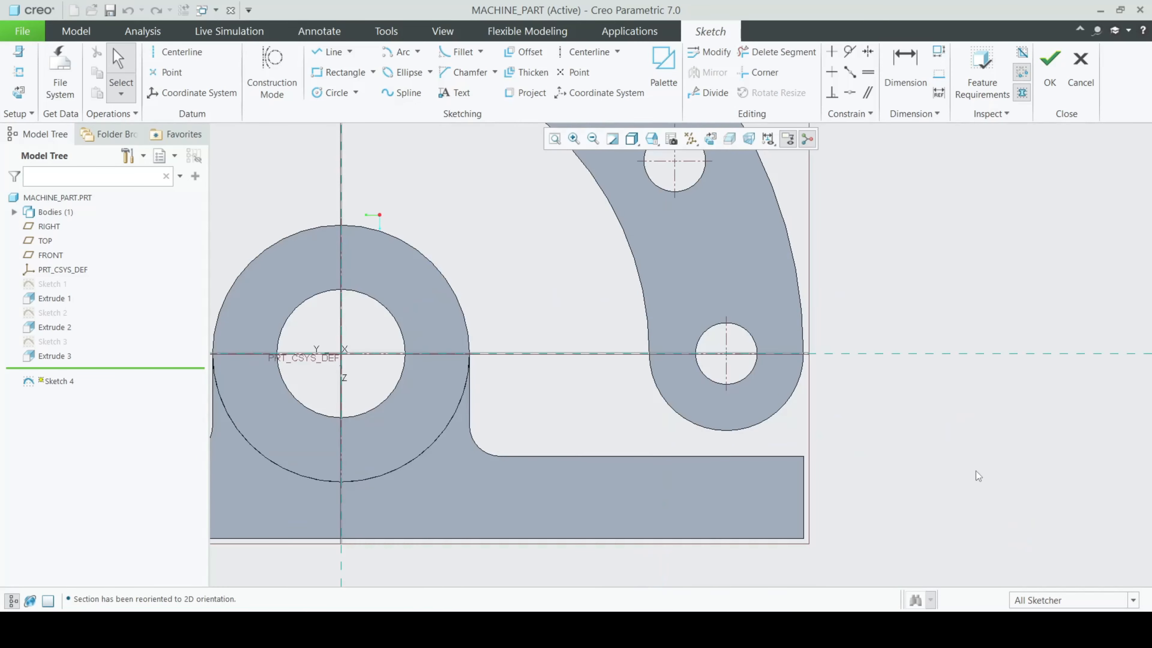
- Sketch a horizontal line about 26 mm long from the vertical edge beside the cylinder towards the curved arm
left_click(328, 52)
scroll(467, 324, "down", 2)
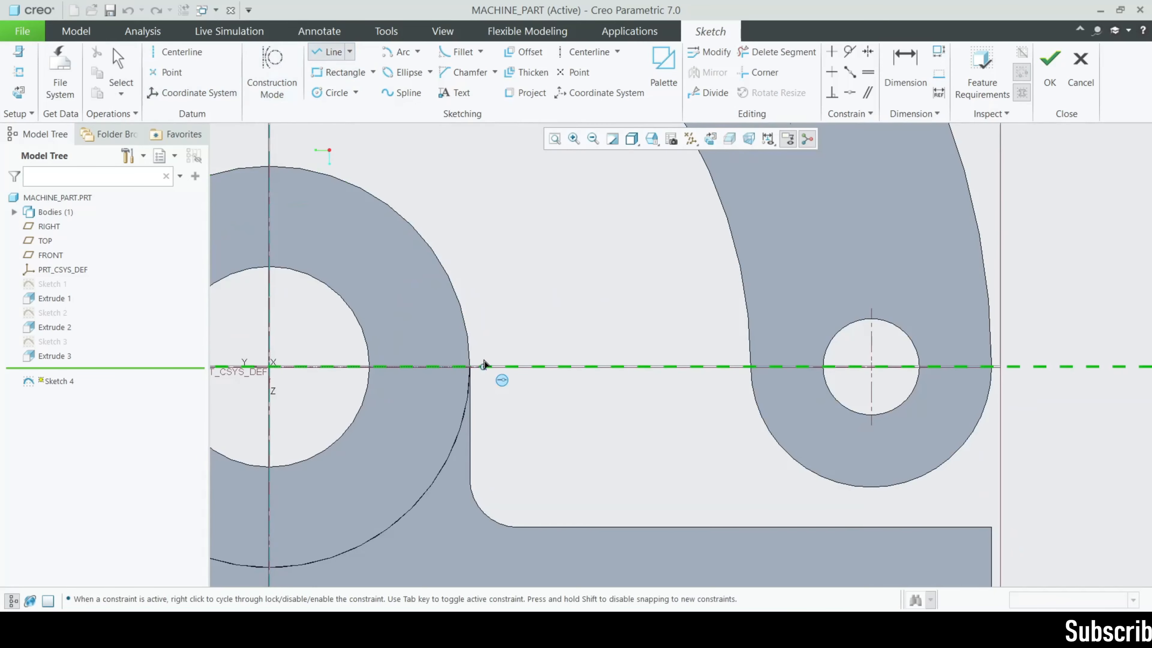
left_click(471, 423)
left_click(679, 423)
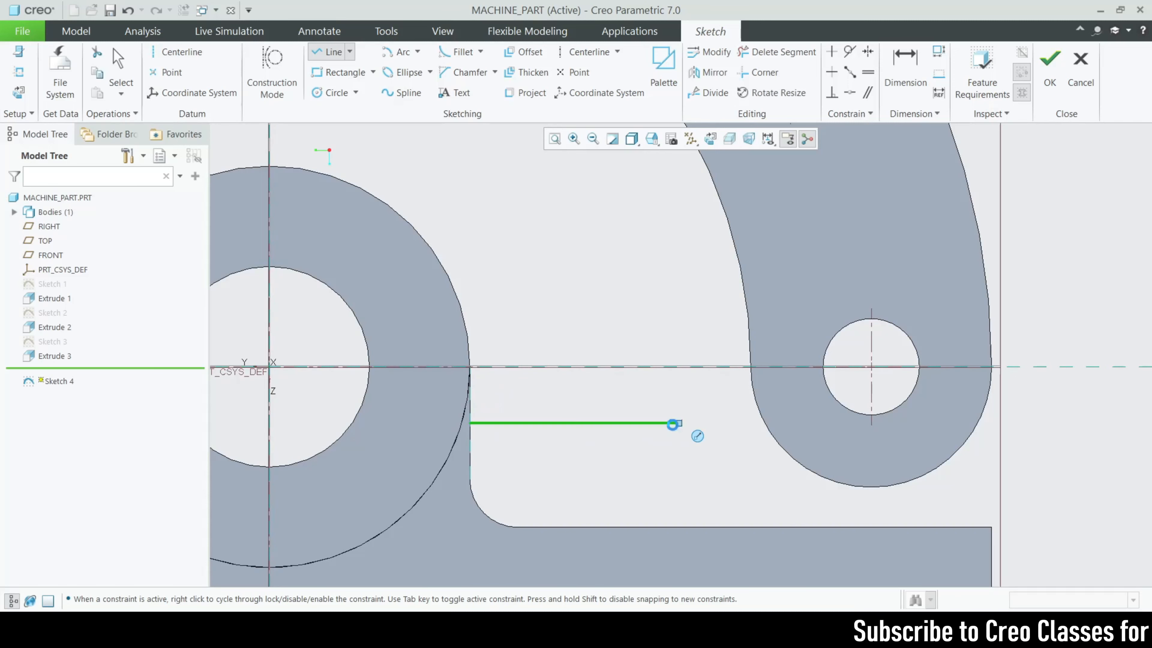
middle_click(676, 429)
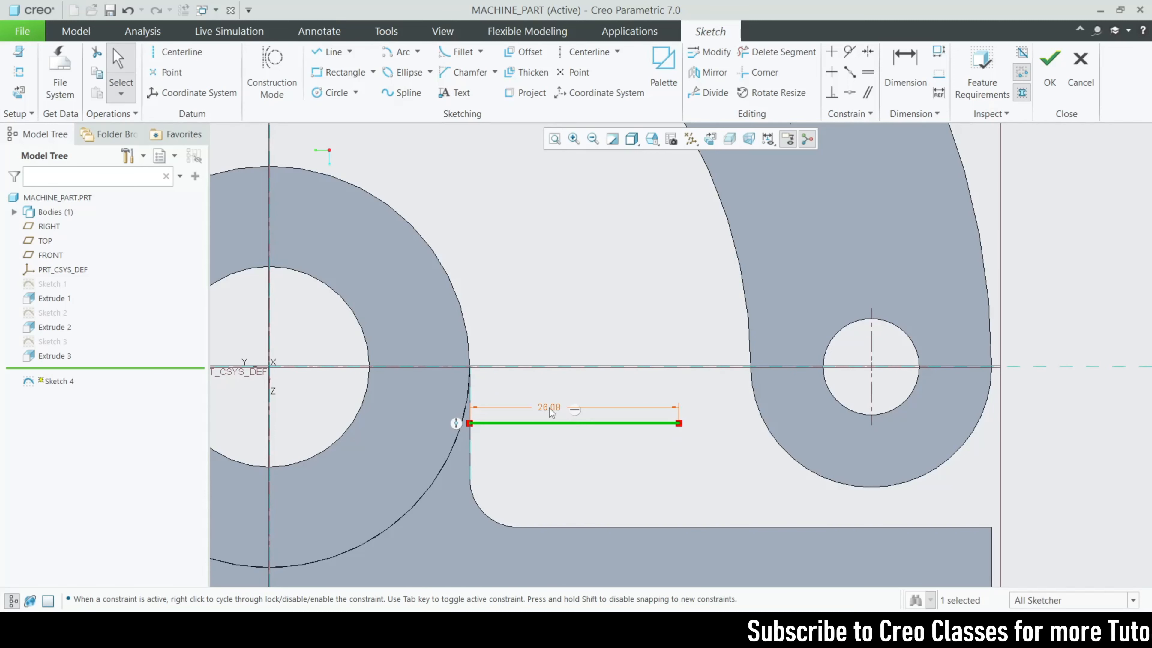
- Dimension the line 27 mm above the base's upper edge, deleting the conflicting MidPoint constraint
left_click(905, 68)
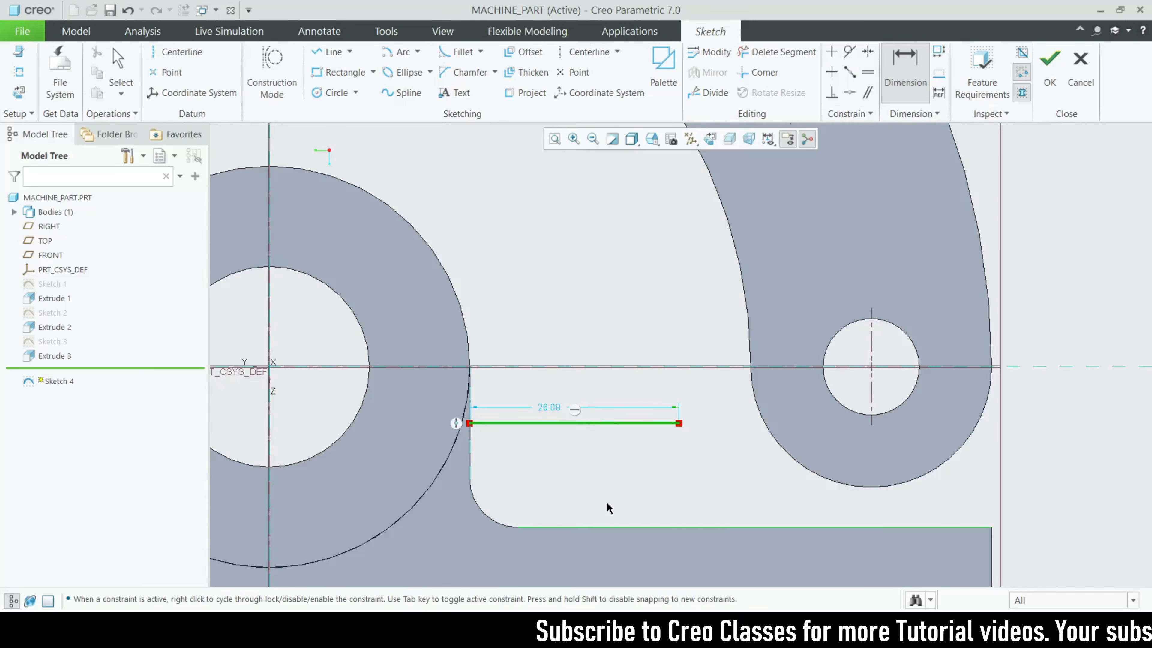
middle_click(608, 486)
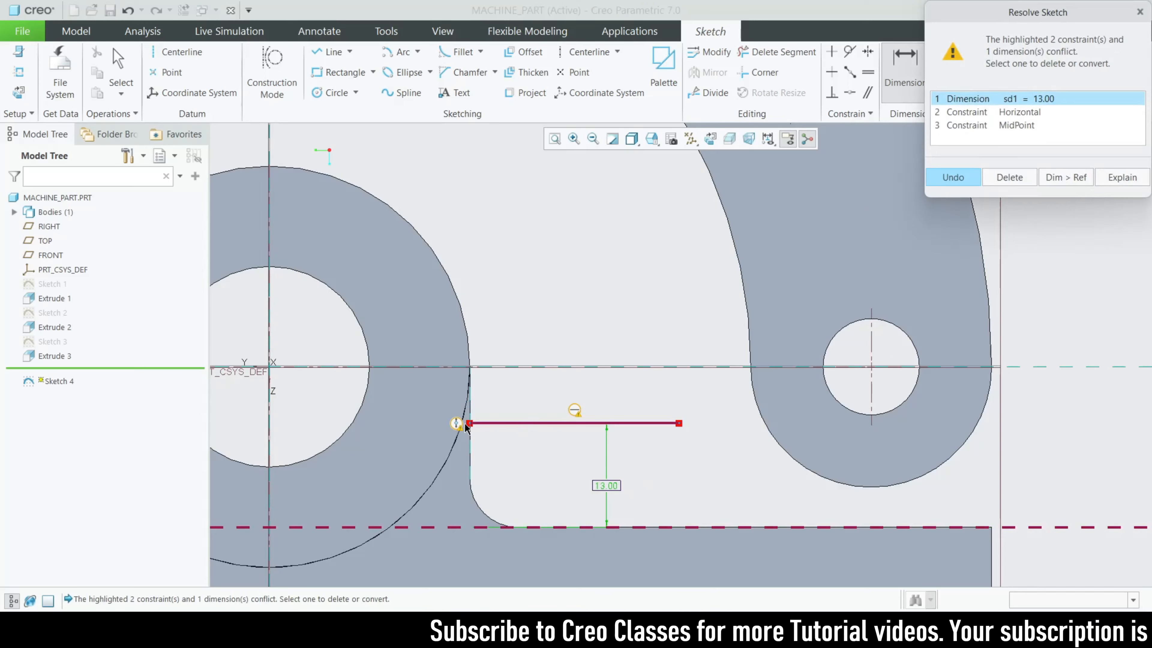
left_click(1018, 127)
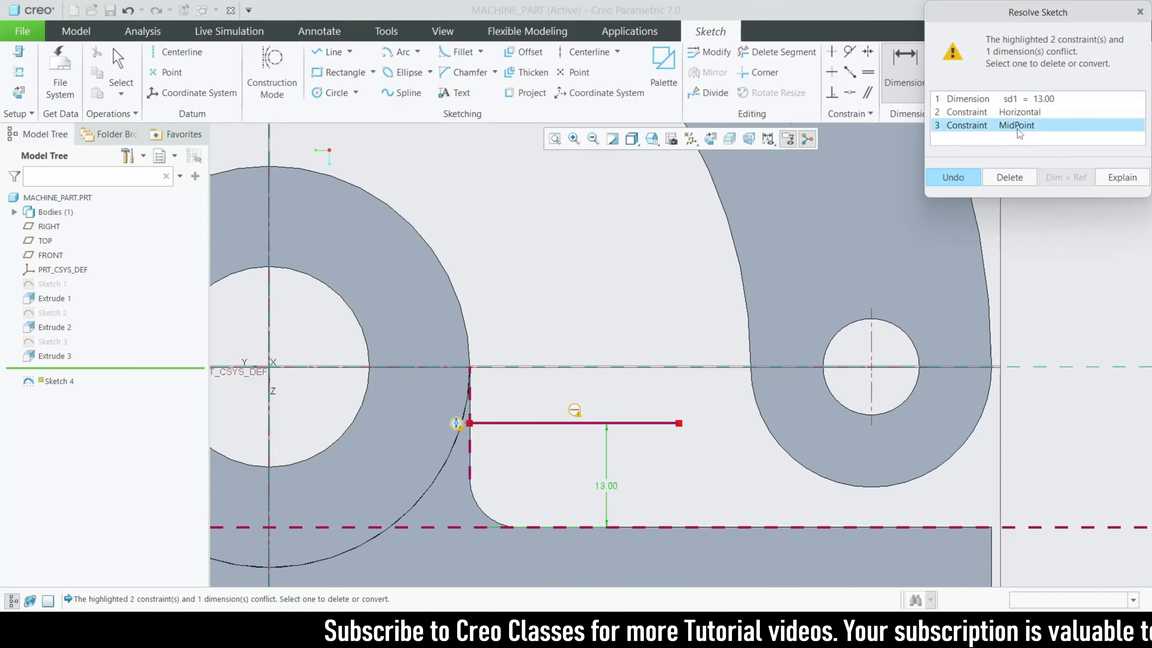
left_click(1010, 177)
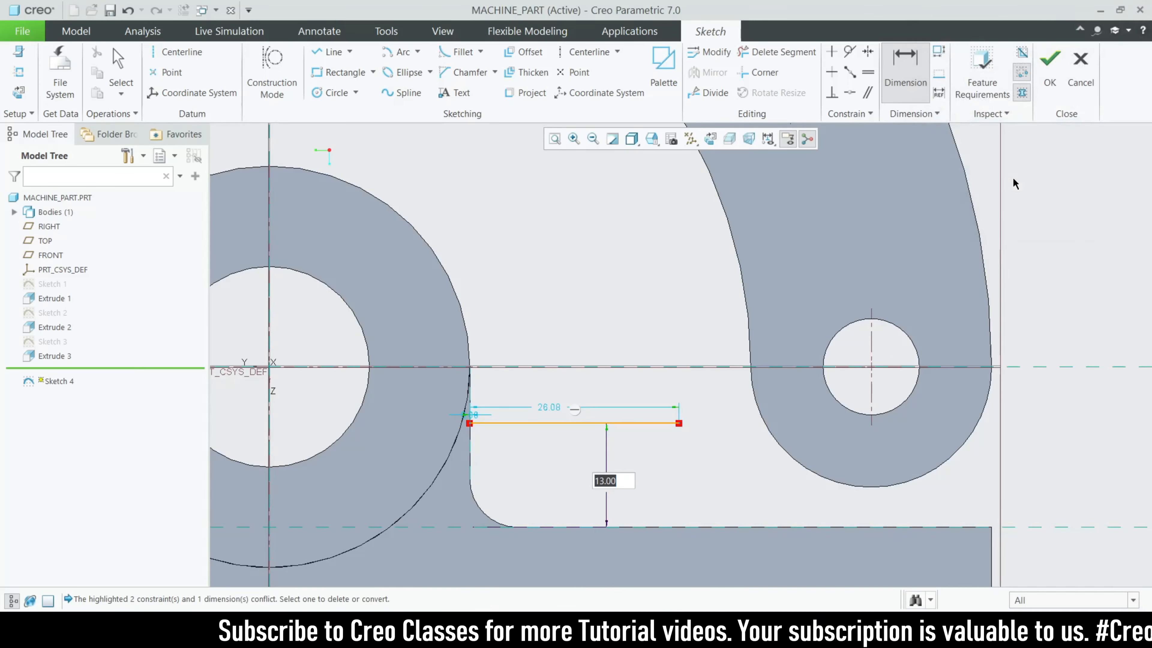
type("27")
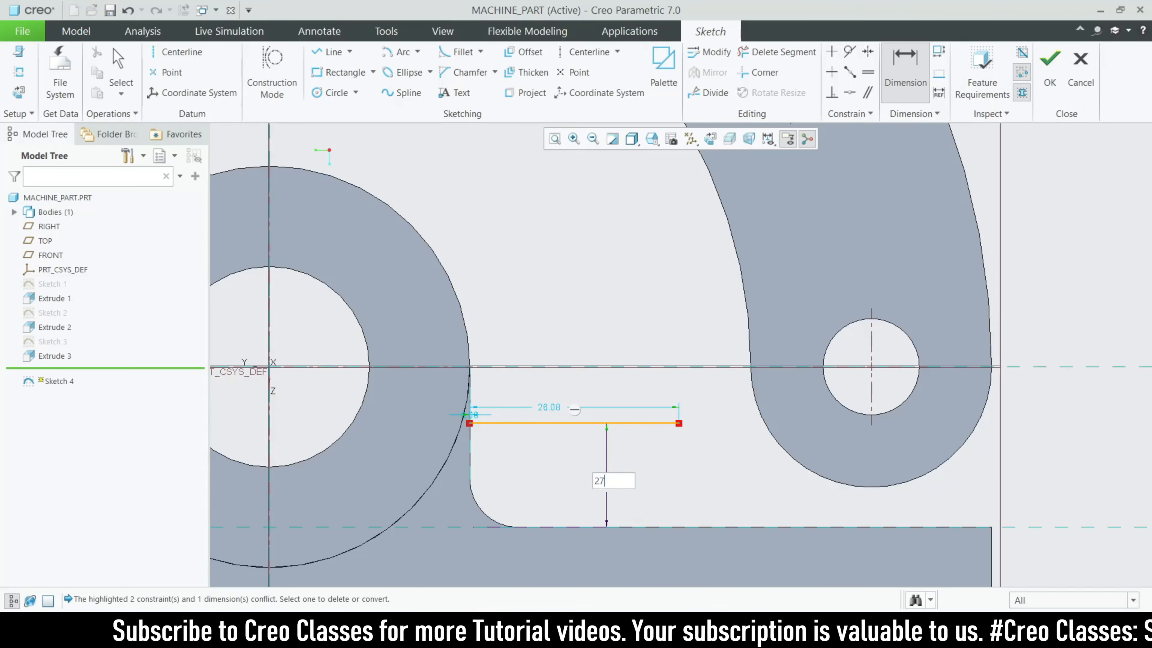
key("Return")
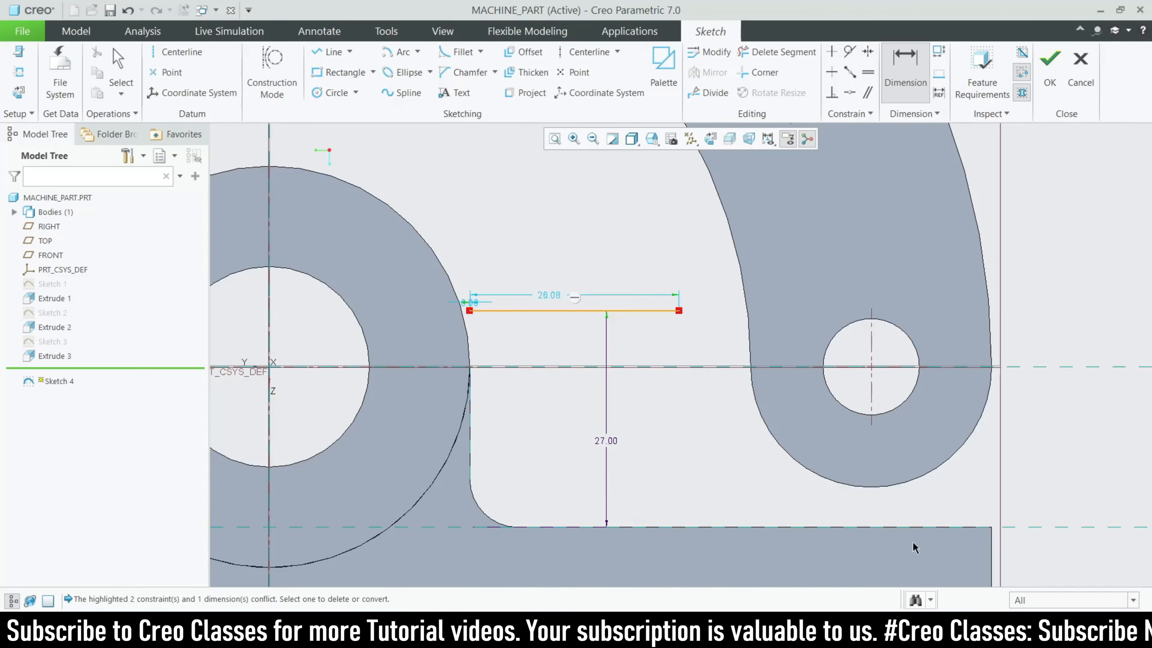
- Recheck the height in the reference drawing and replace the line's height dimension with 27 mm measured from the base's bottom edge
left_click(825, 631)
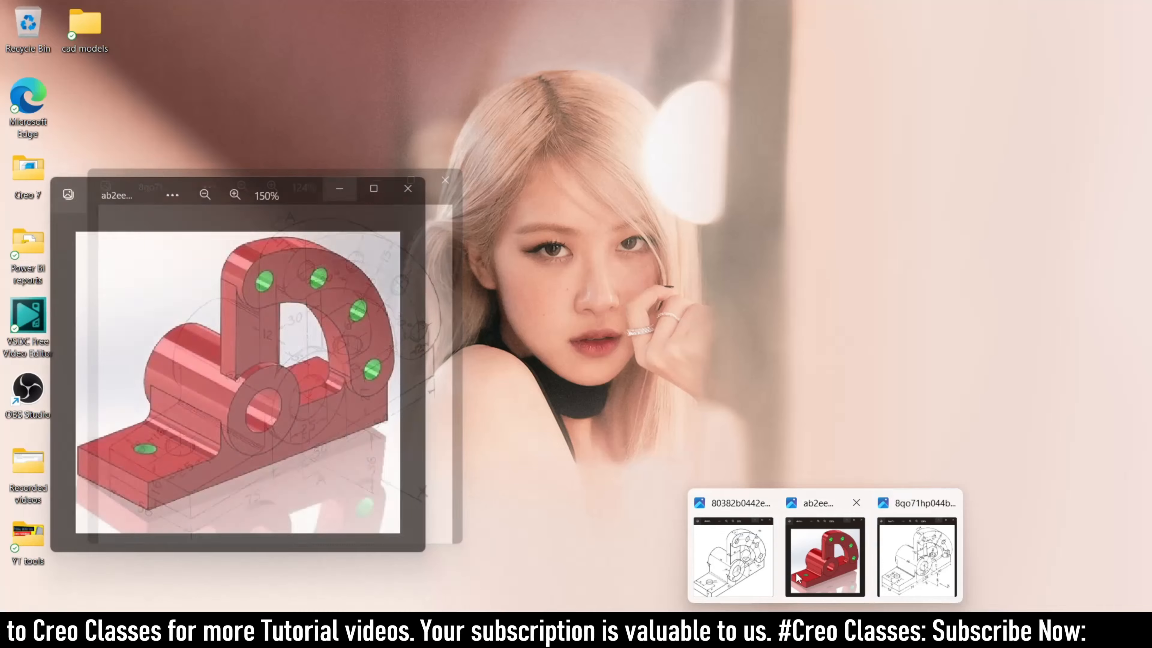
left_click(734, 557)
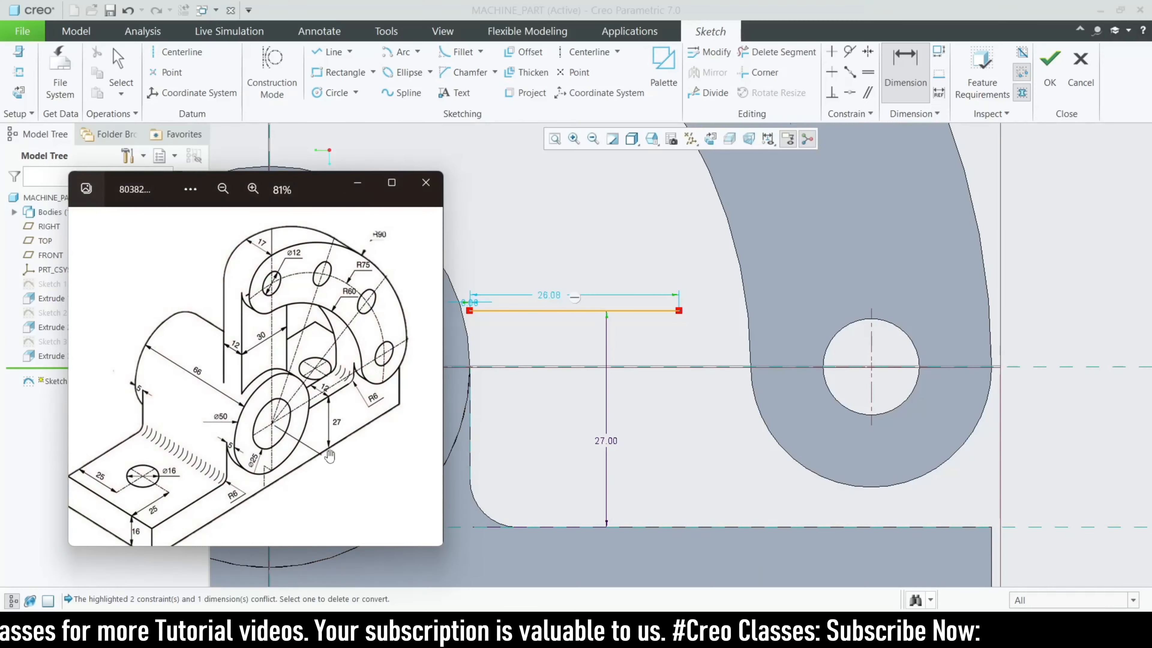
scroll(625, 352, "up", 2)
scroll(626, 498, "down", 1)
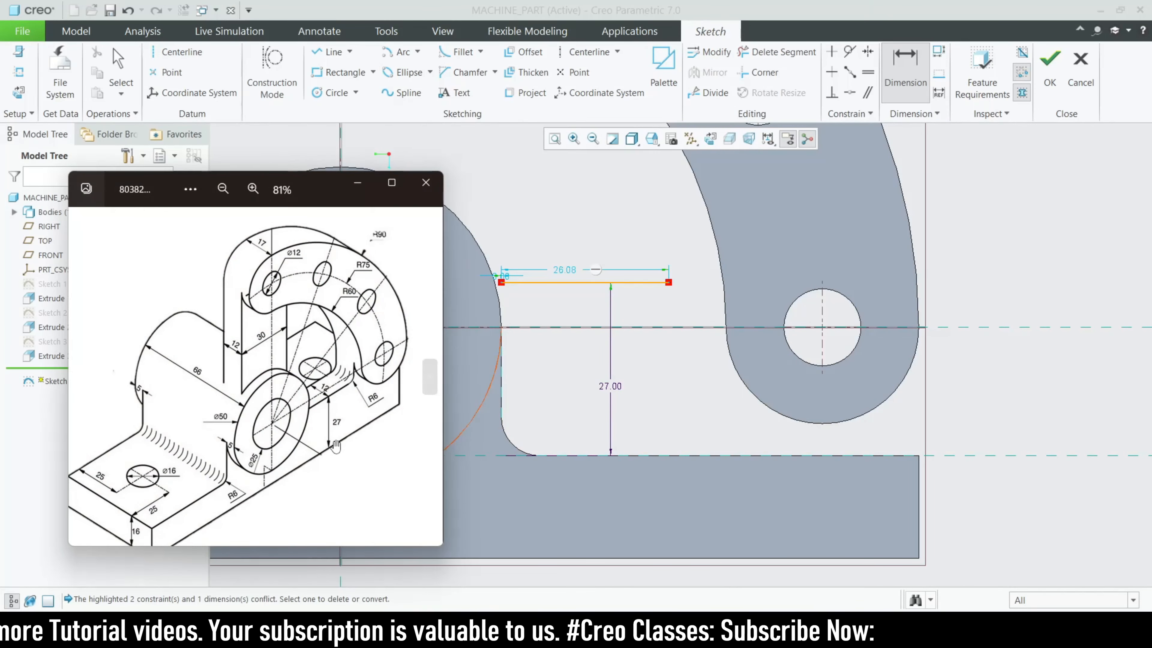
left_click(357, 186)
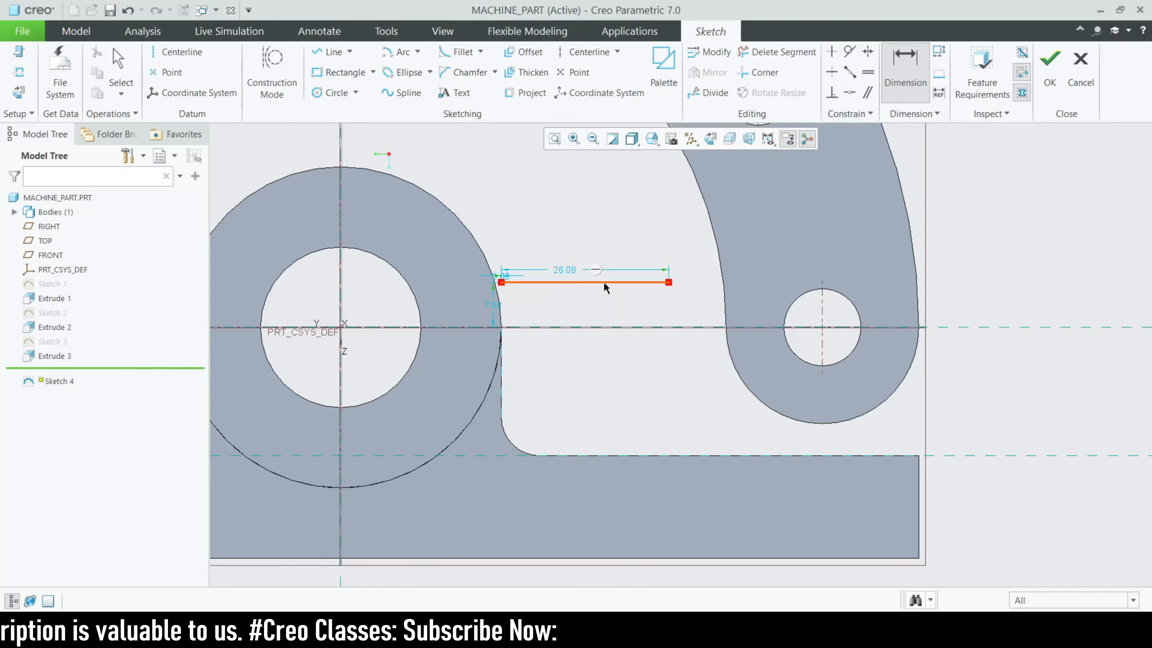
middle_click(621, 409)
key("Return")
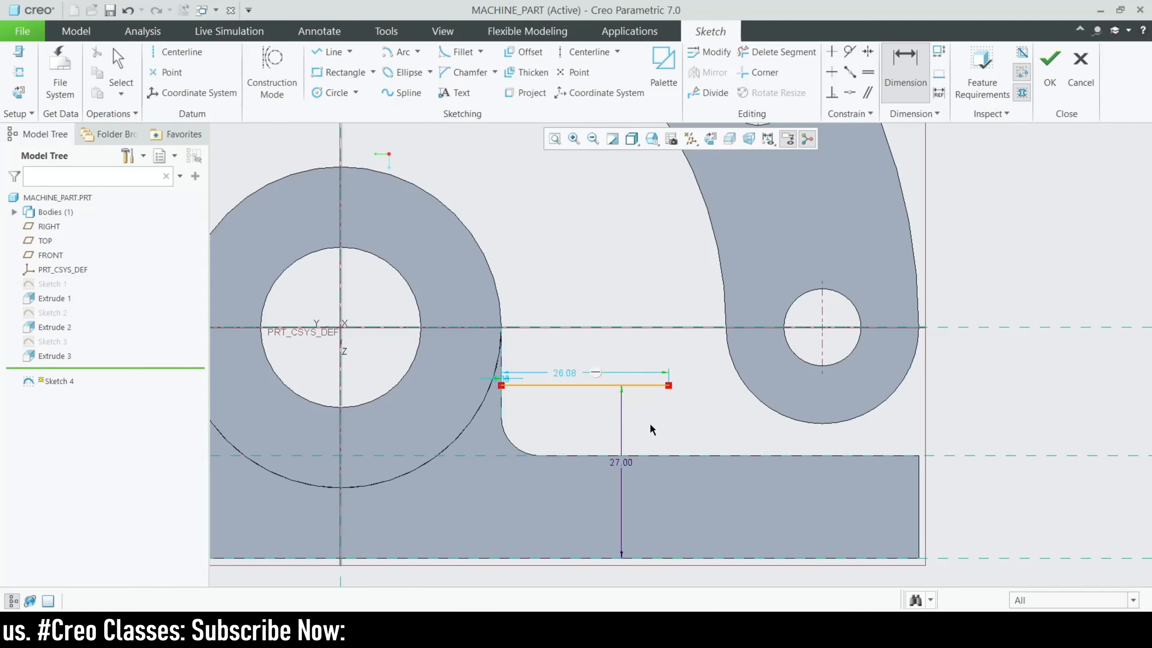
scroll(822, 357, "up", 3)
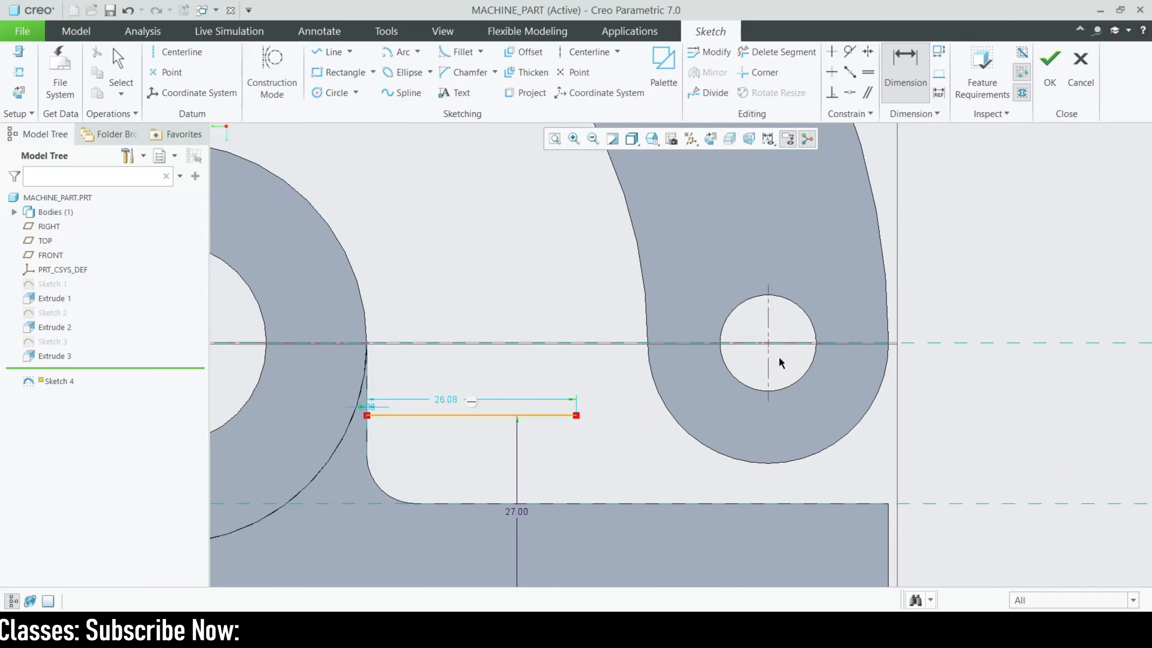
- Check the rib dimensions in the reference drawings and sketch a vertical line from the arm's inner end down to the horizontal line's level, joining the two
mouse_move(825, 632)
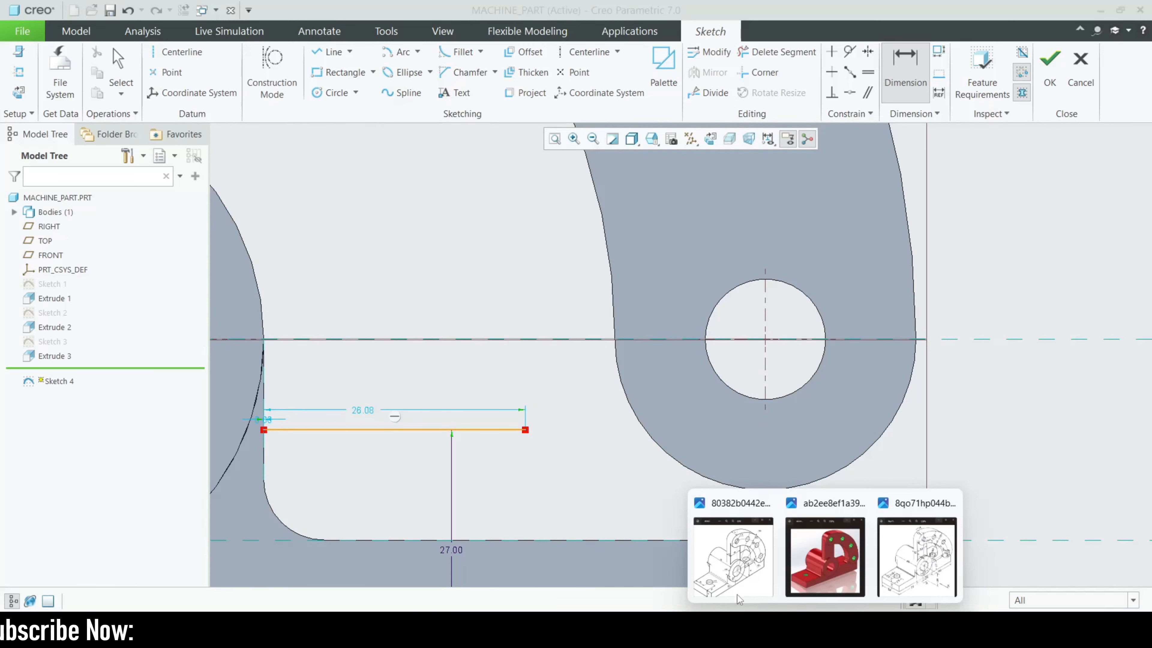
left_click(739, 558)
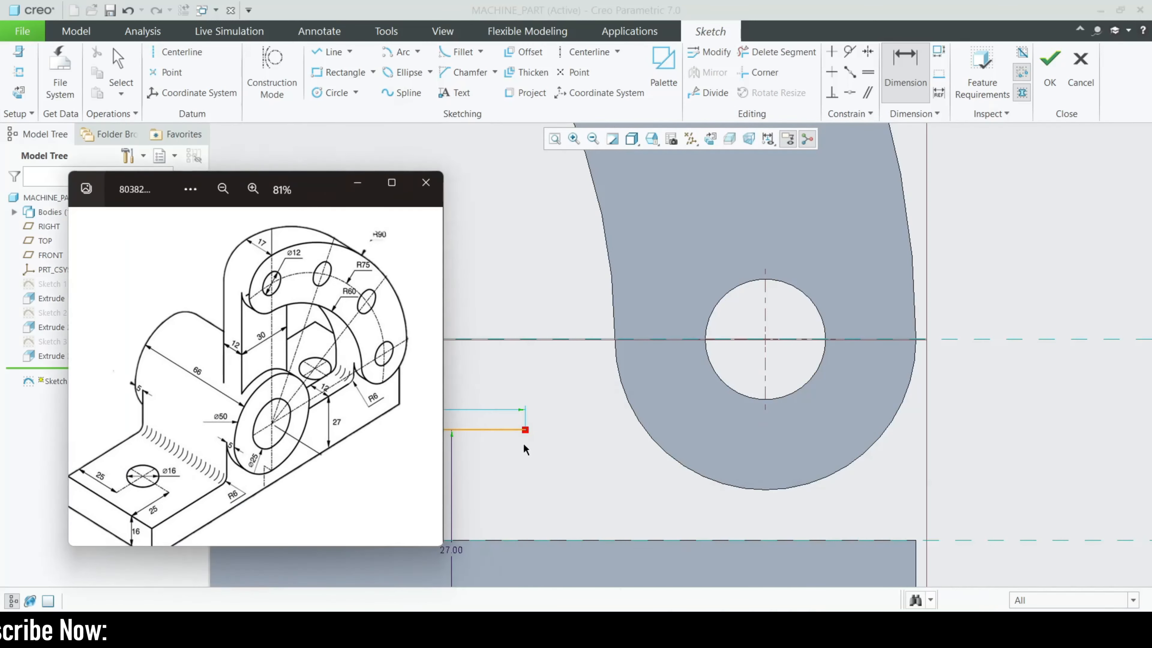
left_click(358, 182)
mouse_move(825, 633)
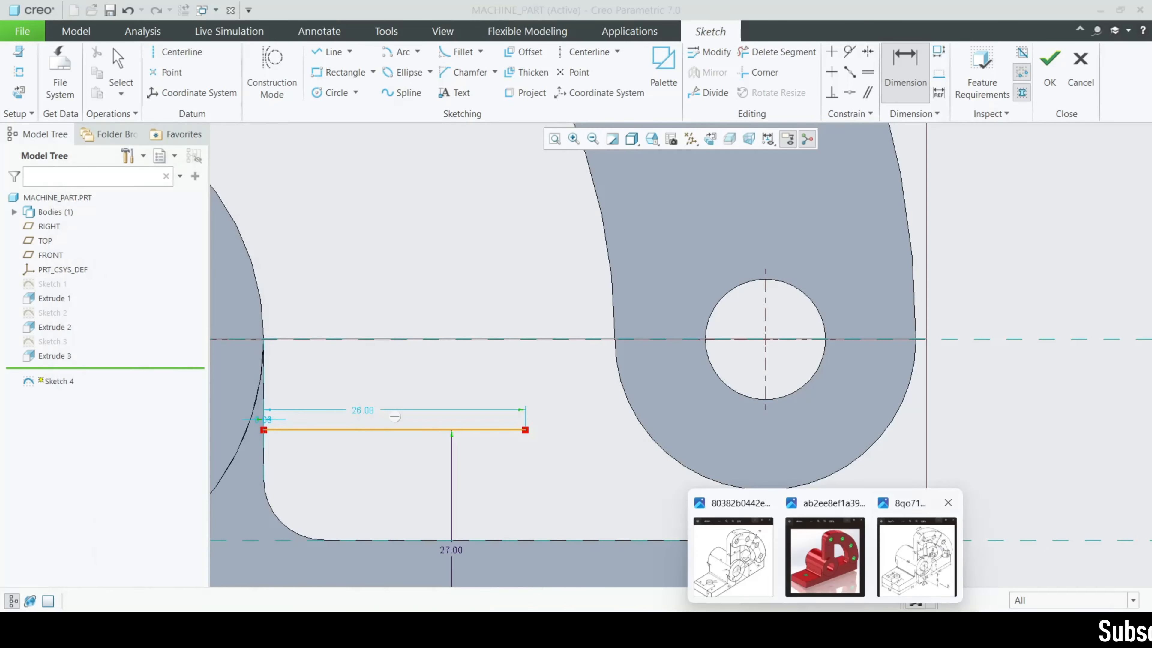
left_click(733, 558)
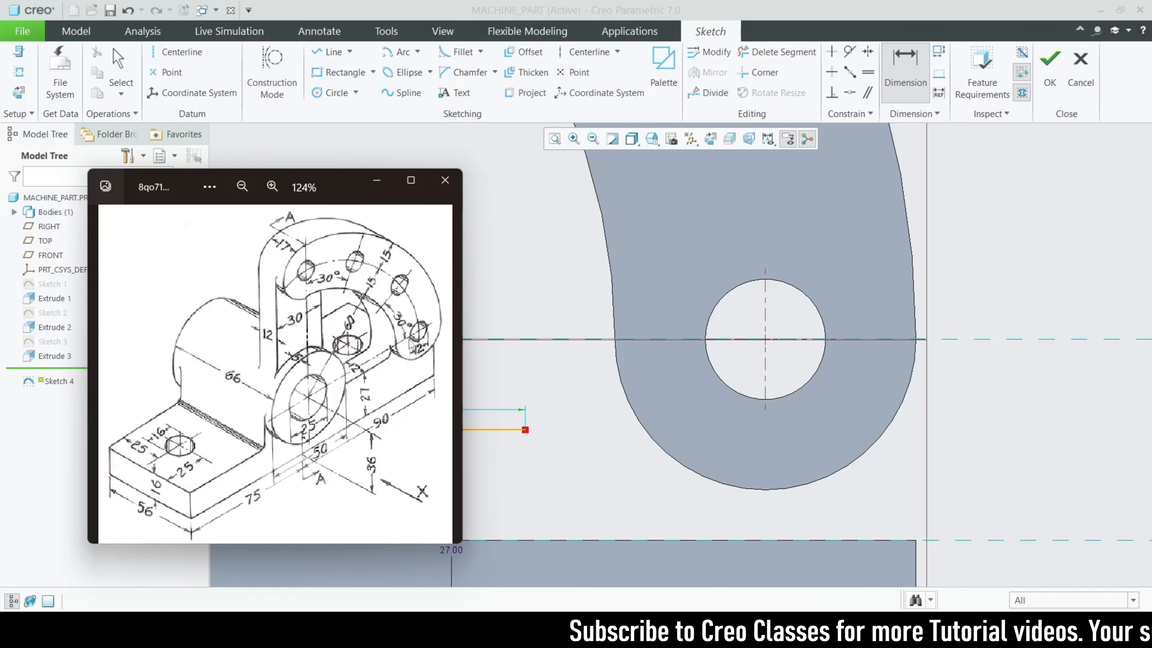
left_click(377, 180)
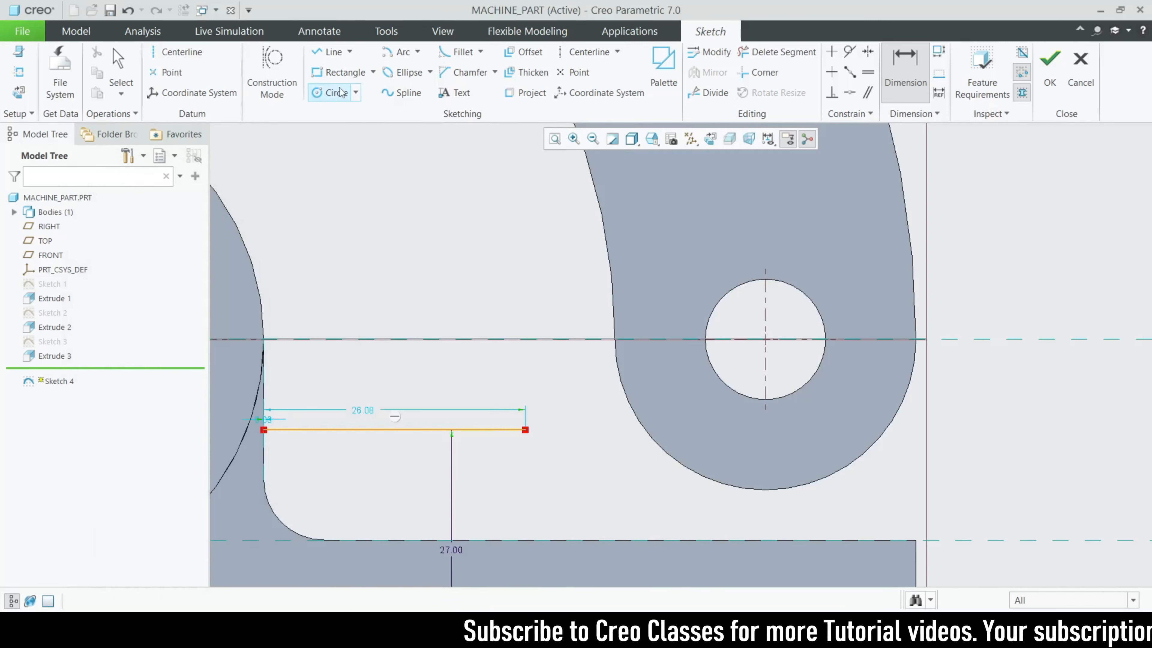
left_click(328, 52)
left_click(615, 339)
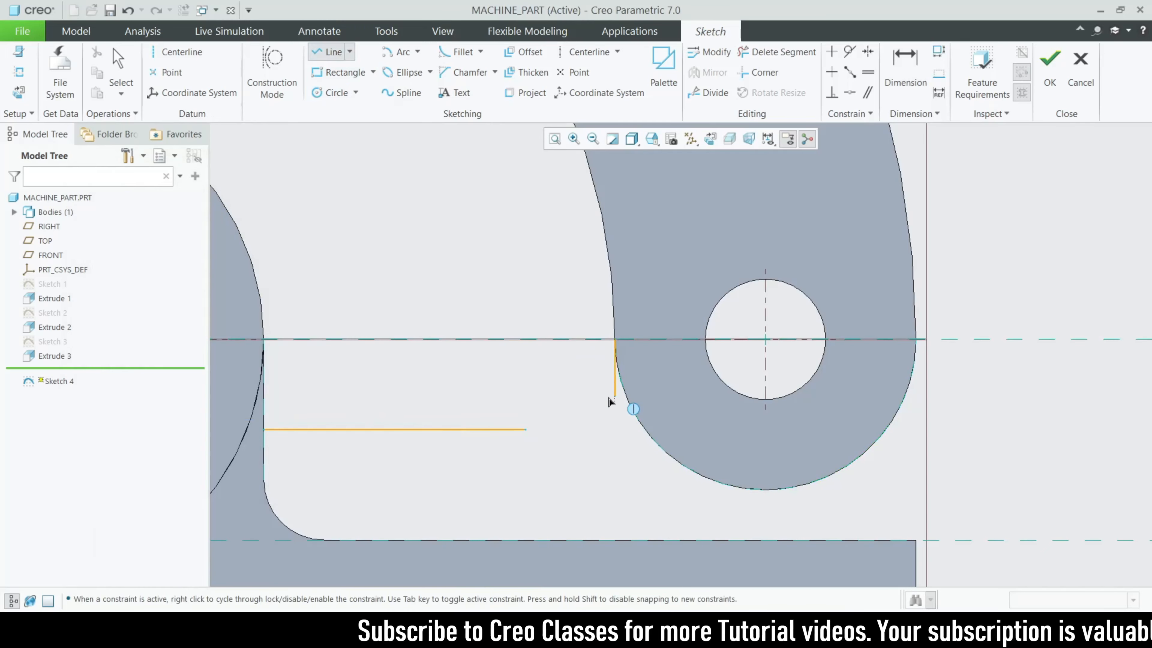
left_click(527, 434)
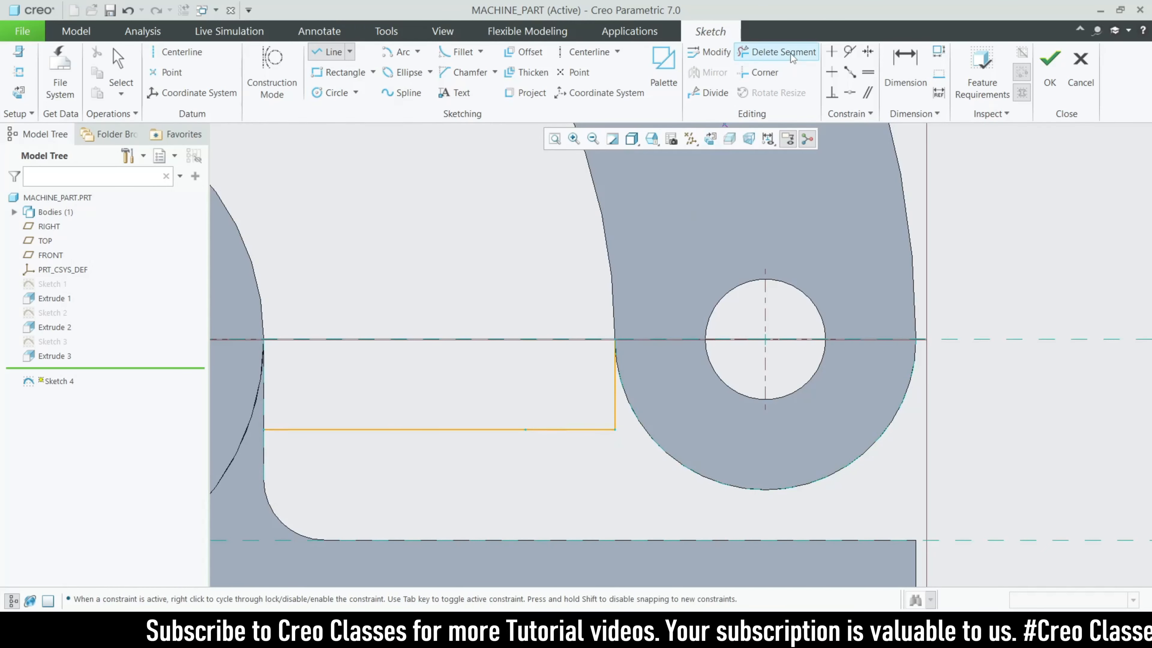
- Replace the two horizontal segments with a single line from the vertical line's lower end to the vertical edge beside the cylinder
left_click(773, 51)
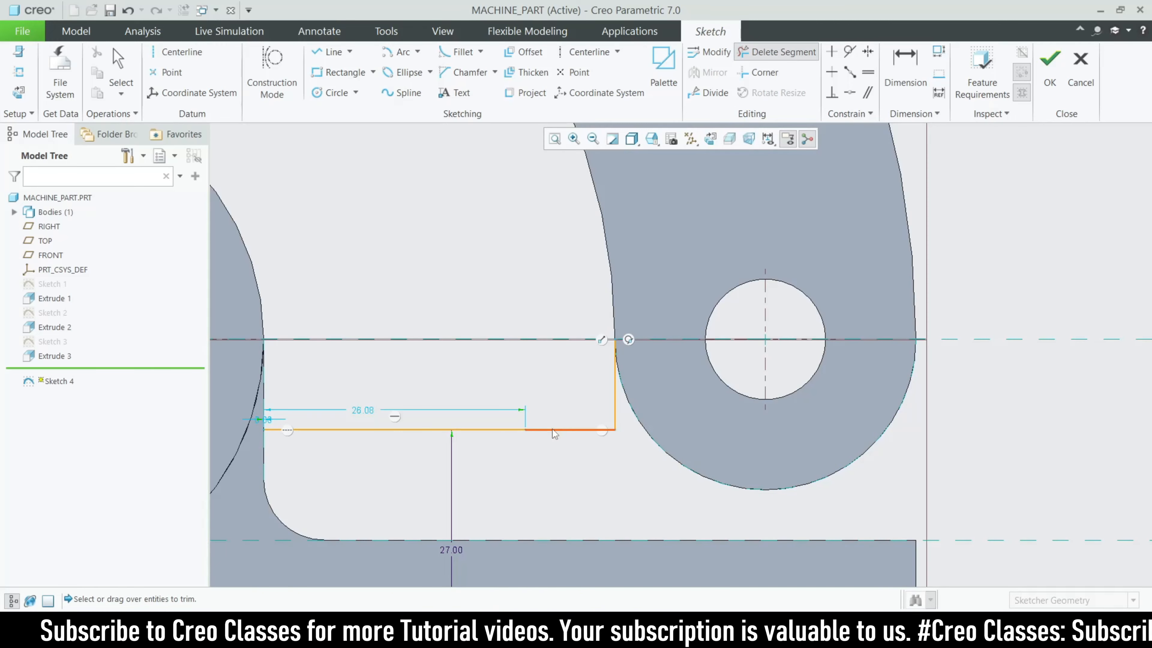
left_click_drag(544, 462, 500, 426)
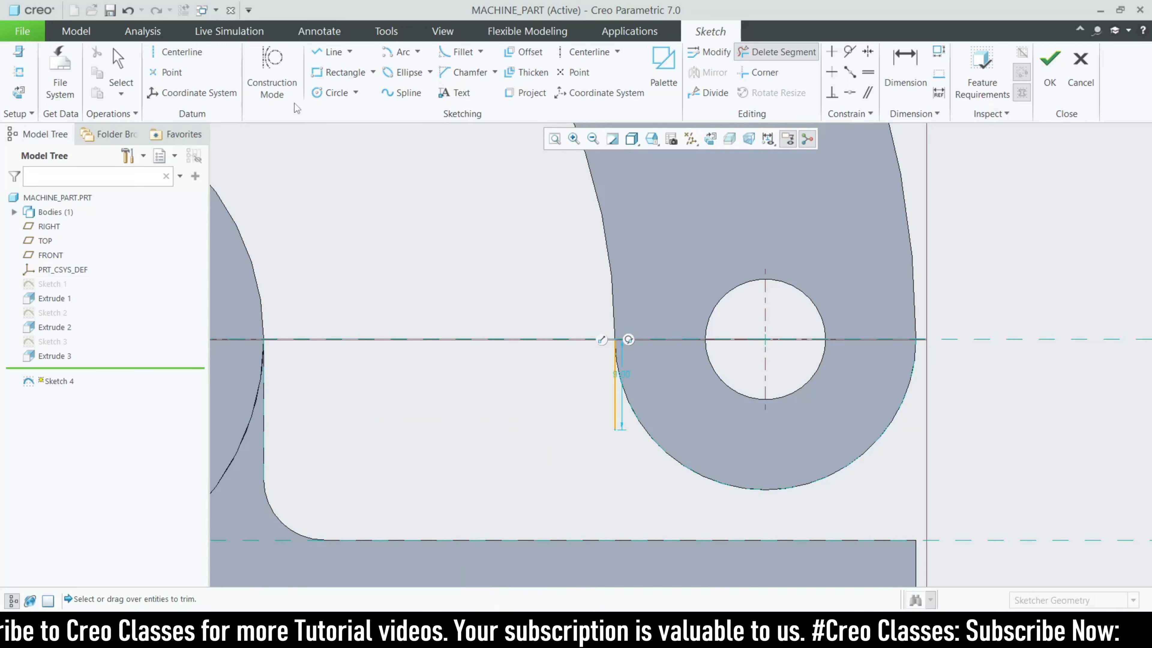
left_click(332, 52)
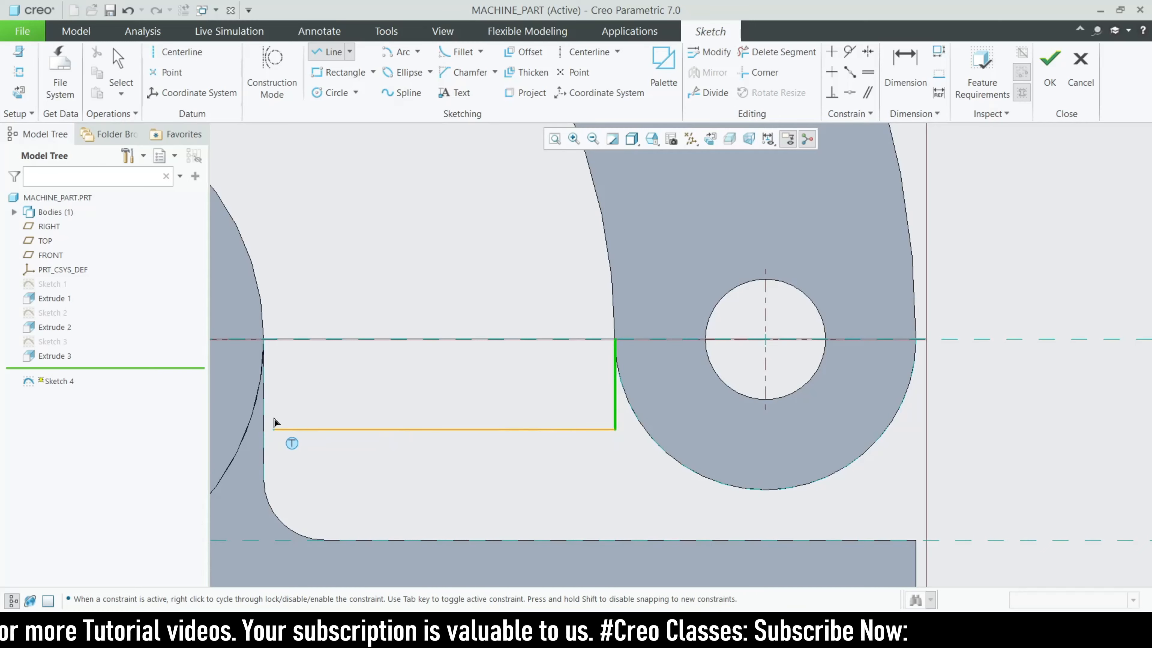
left_click(264, 431)
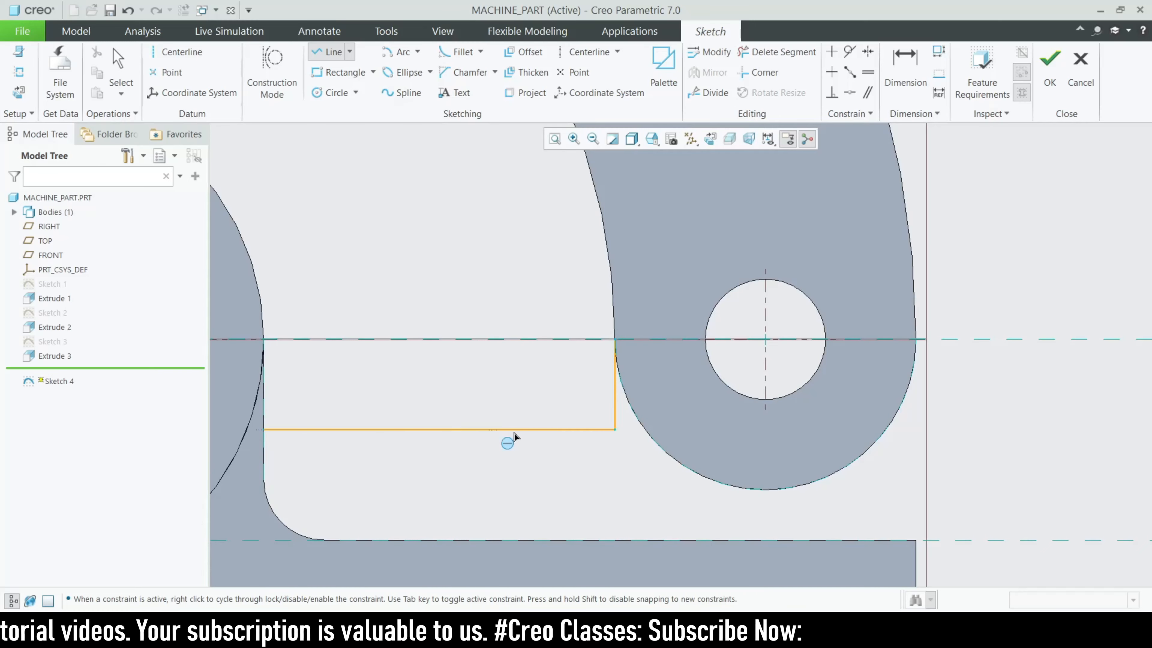
middle_click(686, 457)
scroll(686, 457, "up", 1)
scroll(667, 448, "down", 3)
scroll(671, 433, "up", 2)
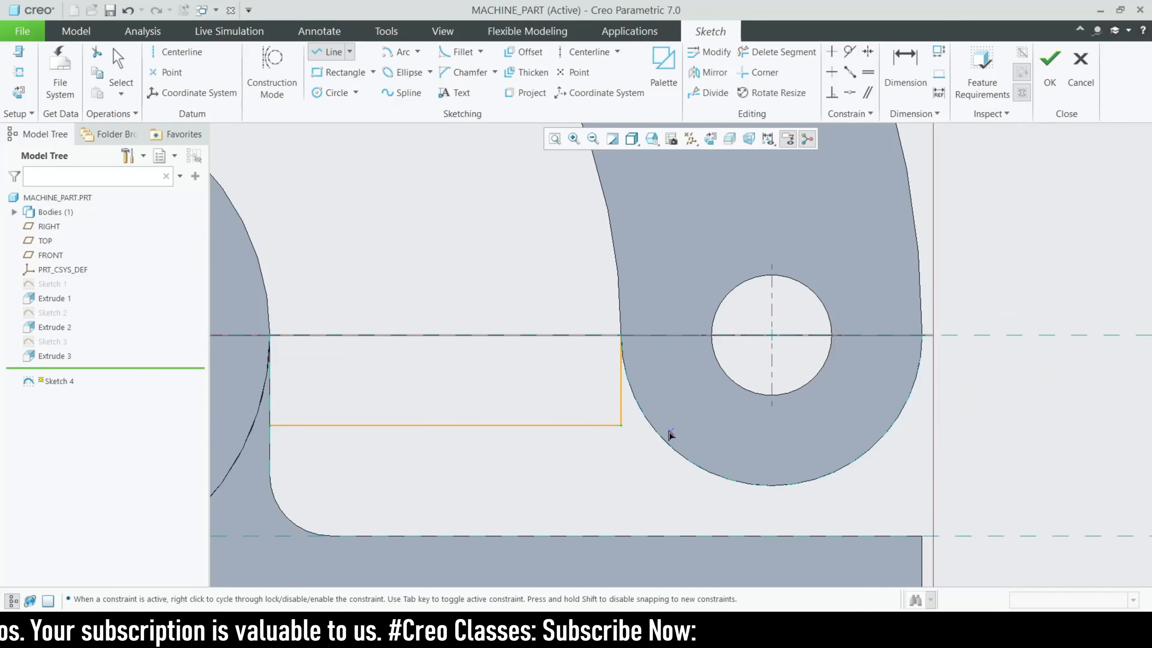
middle_click(669, 432)
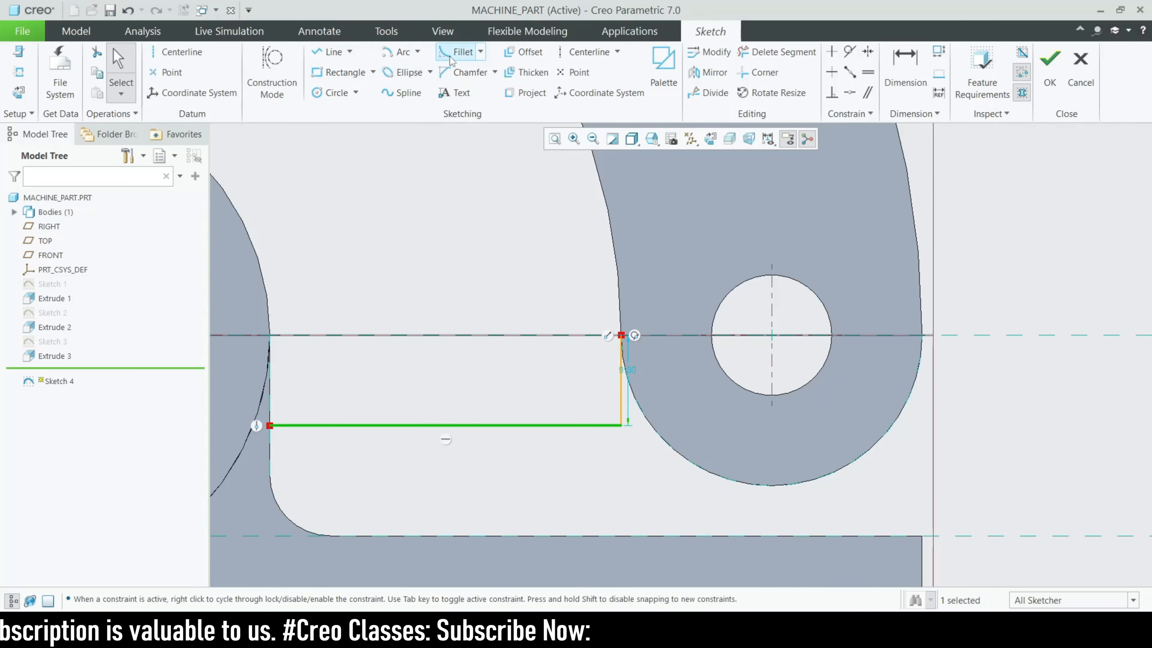
- Fillet the corner between the horizontal and vertical lines with a radius of 6 mm
left_click(455, 51)
scroll(627, 407, "up", 1)
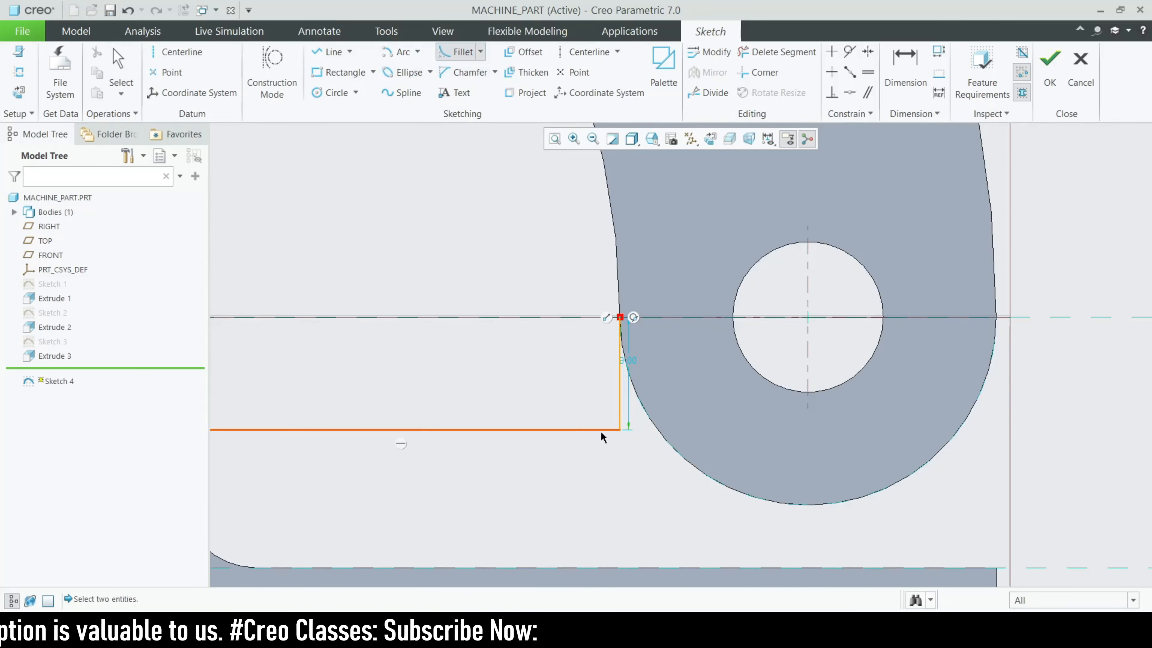
left_click(621, 412)
middle_click(621, 440)
double_click(641, 441)
type("6")
key("Return")
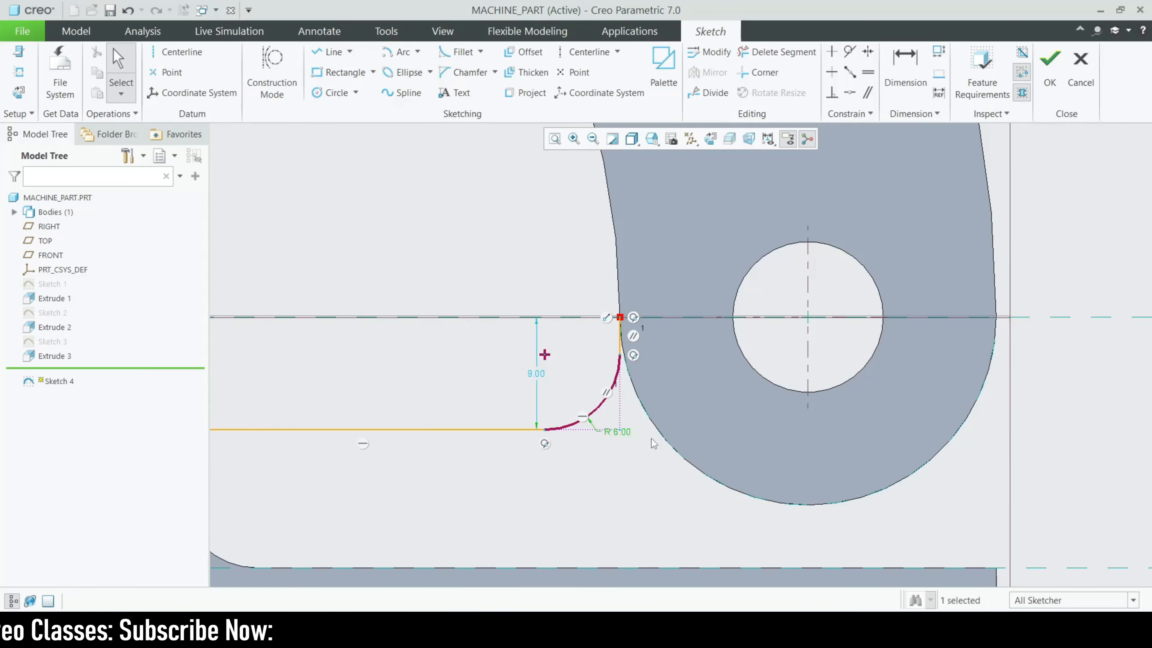
- Recheck the reference drawing and project the vertical edge and fillet beside the cylinder, the base's upper edge and the arm's lower rounded edge into the sketch
scroll(653, 443, "up", 5)
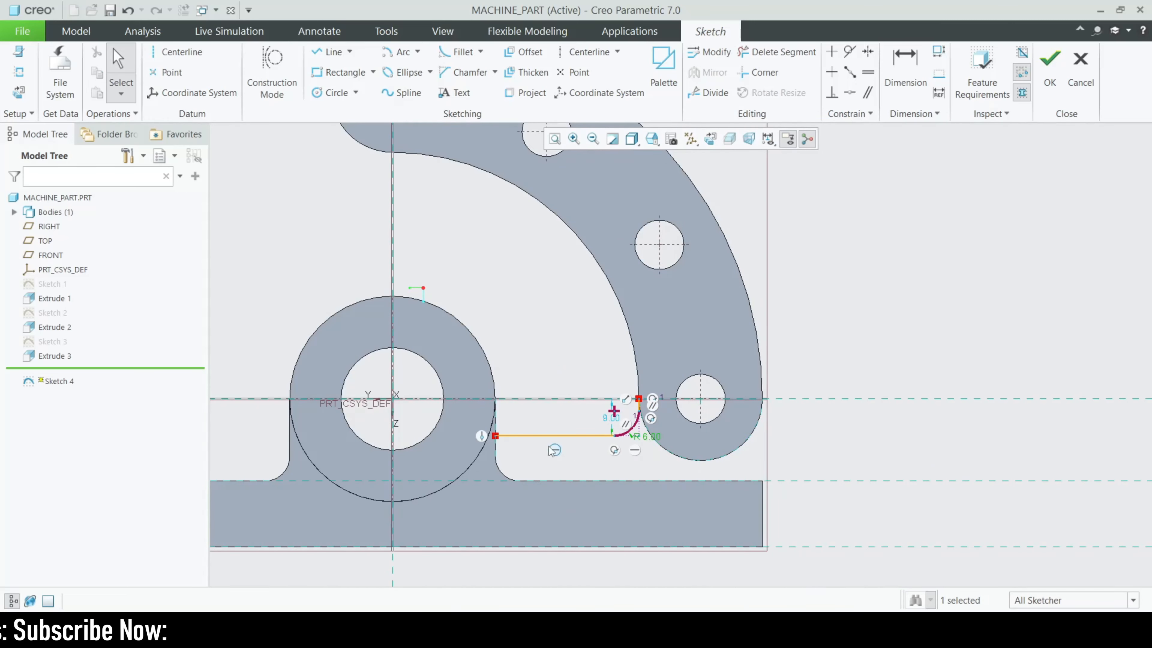
scroll(612, 419, "down", 3)
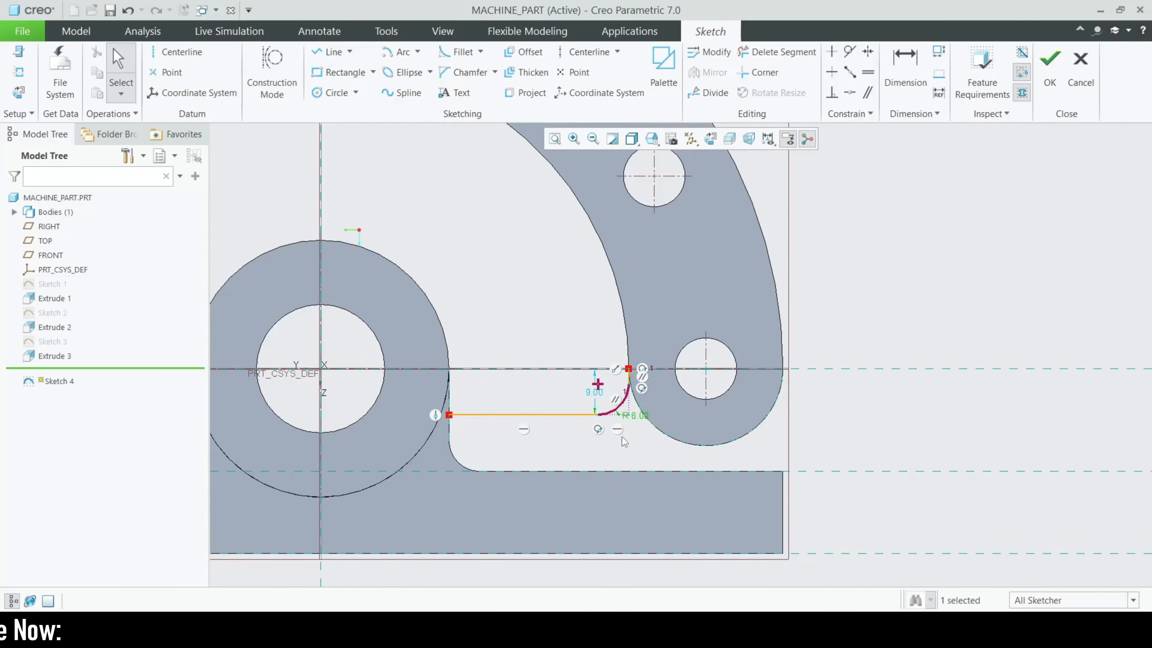
left_click(824, 628)
left_click(918, 562)
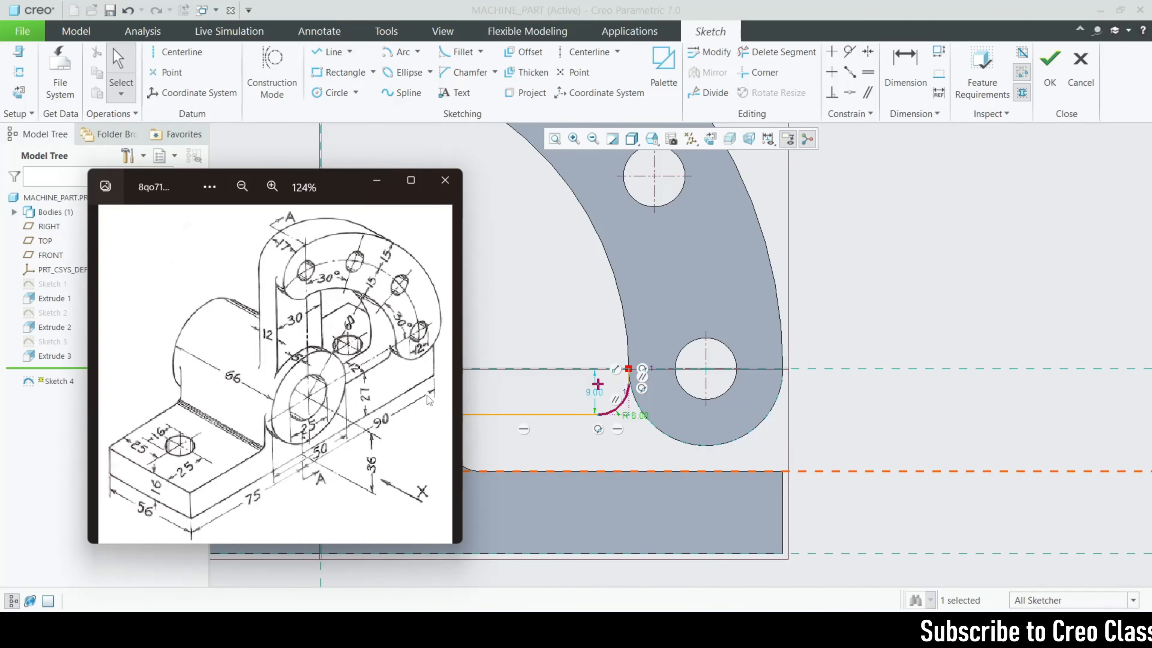
left_click(377, 180)
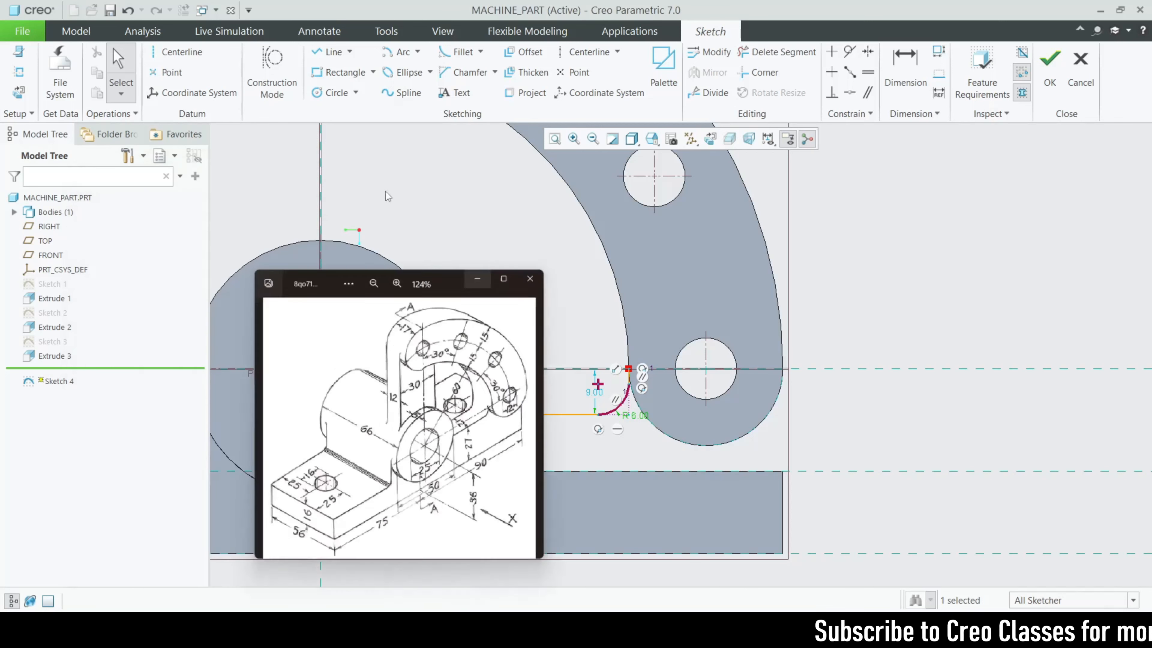
left_click(522, 93)
scroll(553, 541, "down", 2)
left_click(420, 400)
left_click(430, 439)
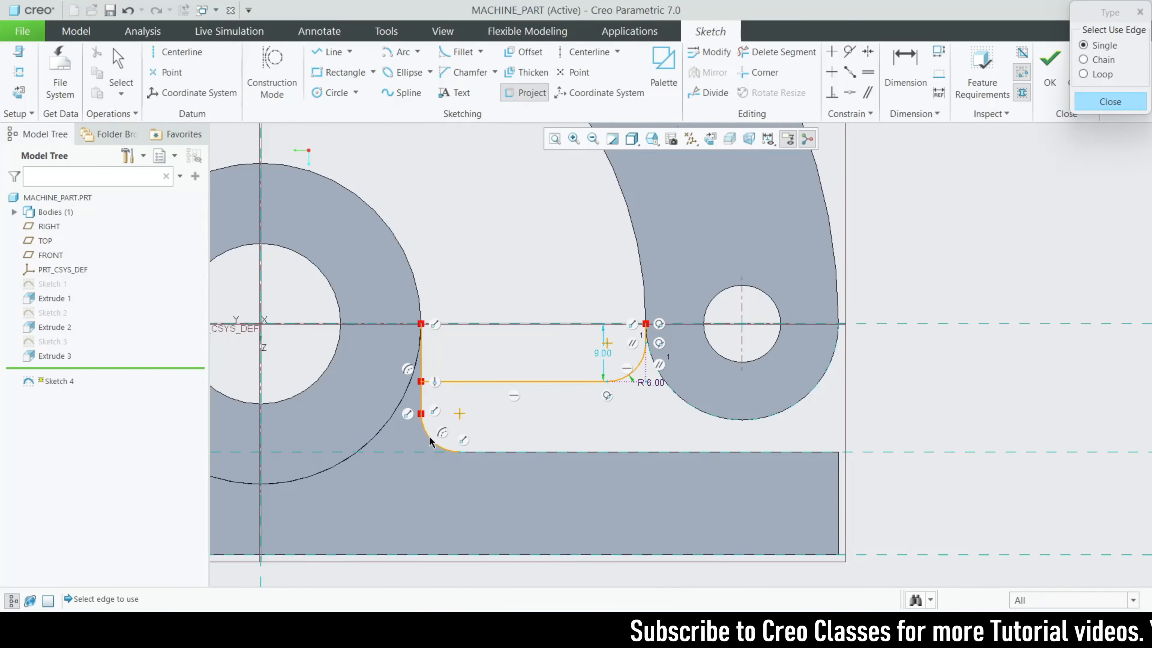
left_click(554, 453)
left_click(688, 407)
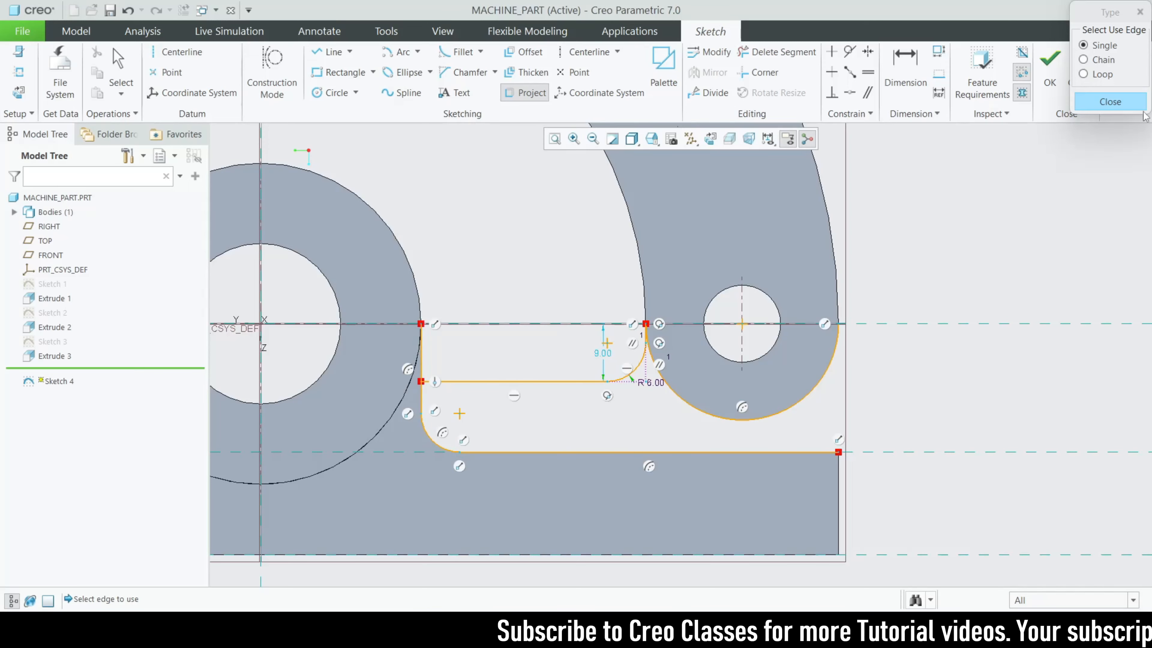
left_click(1137, 105)
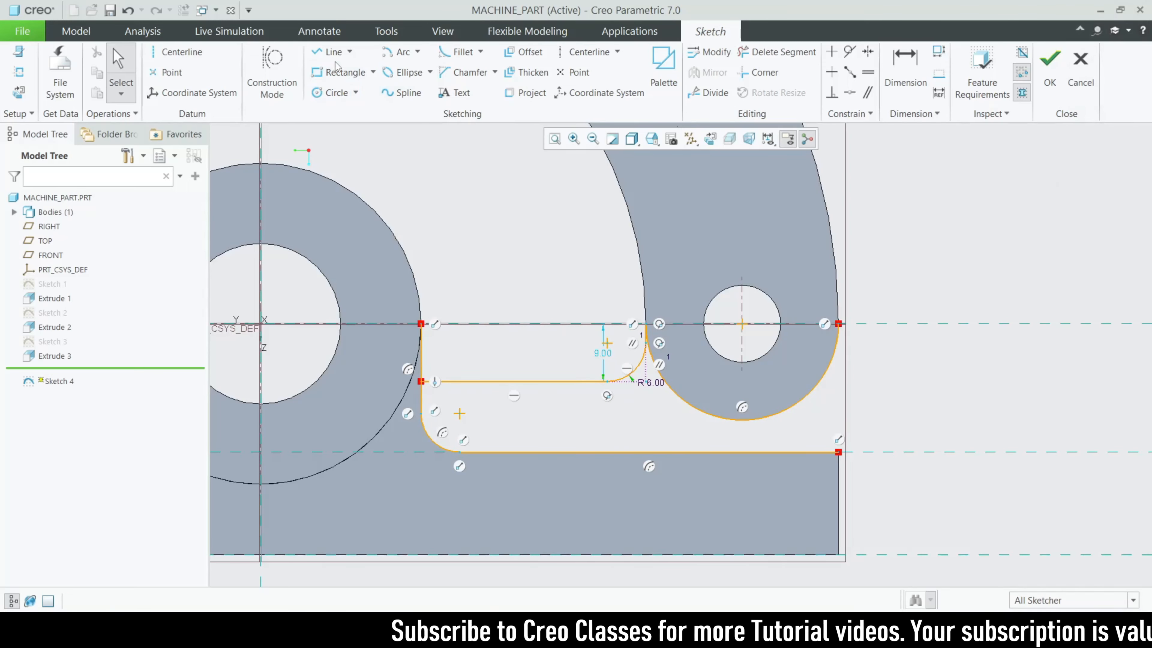
- Sketch a vertical line from the outer end of the base's upper edge to the arm's outer edge to close the section
left_click(334, 53)
scroll(839, 472, "up", 3)
left_click(836, 437)
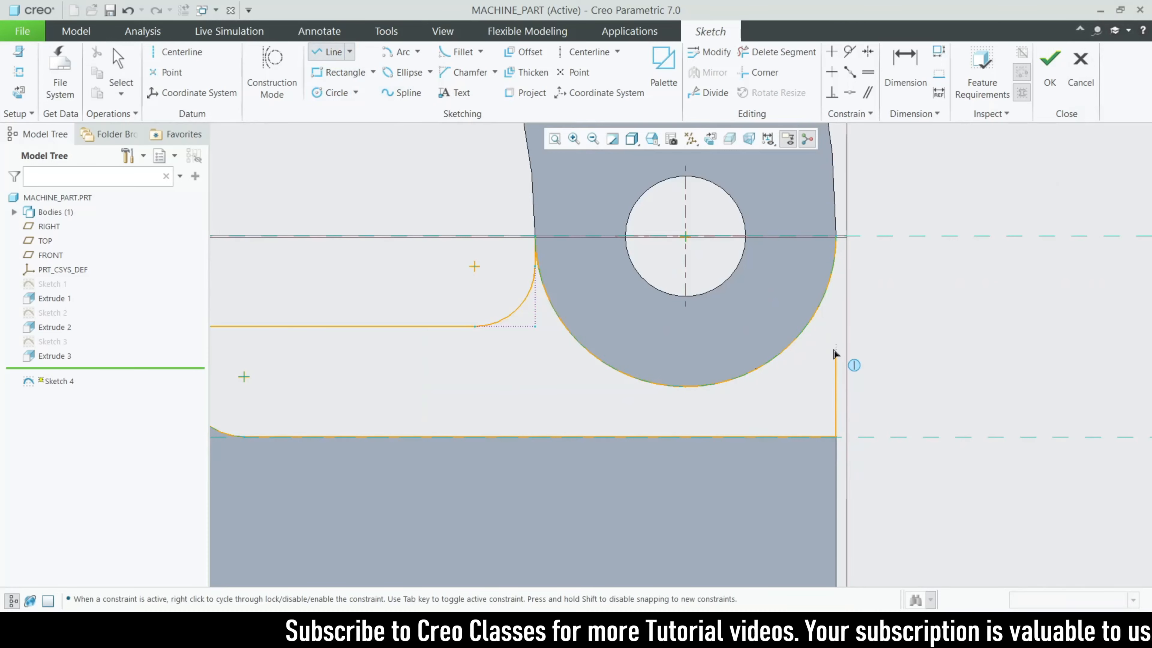
left_click(836, 237)
scroll(812, 401, "down", 4)
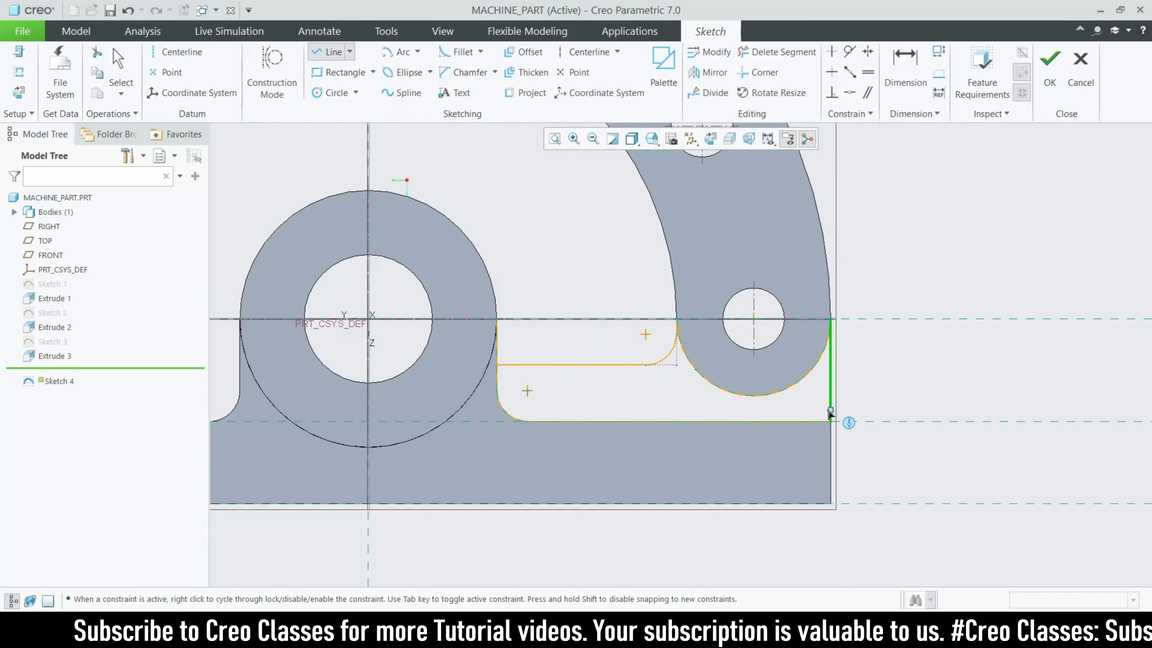
- Trim away the projected edge segment beside the cylinder that extends above the horizontal line and inspect the closed section in 3D
left_click(777, 51)
scroll(522, 401, "up", 2)
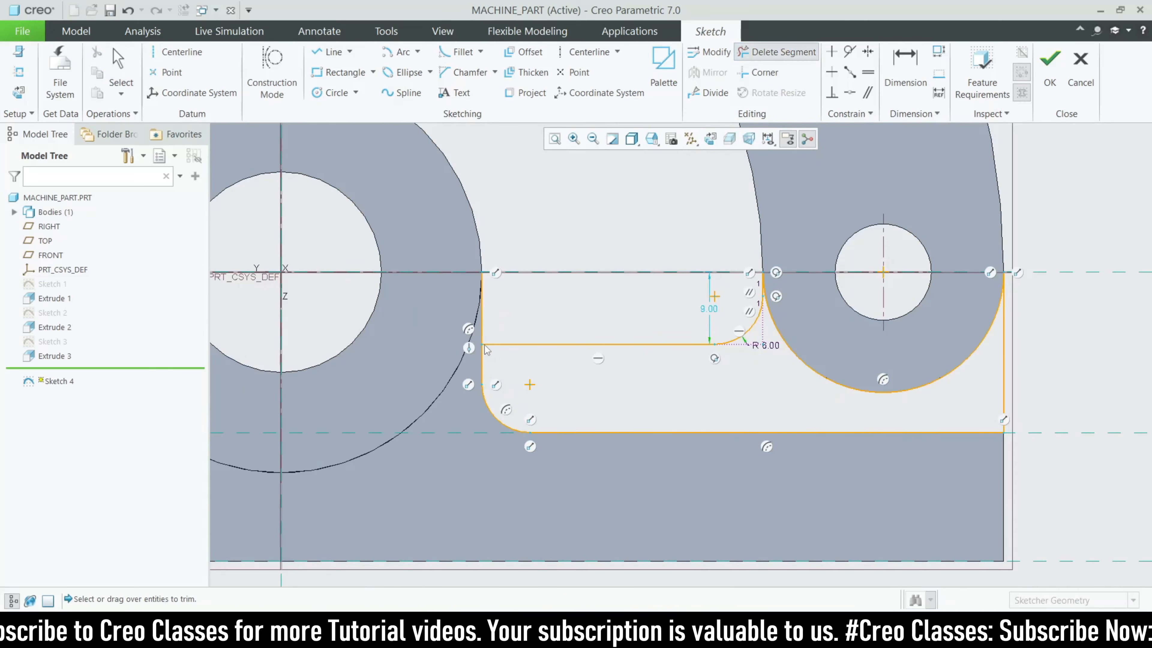
left_click(482, 313)
middle_click(542, 434)
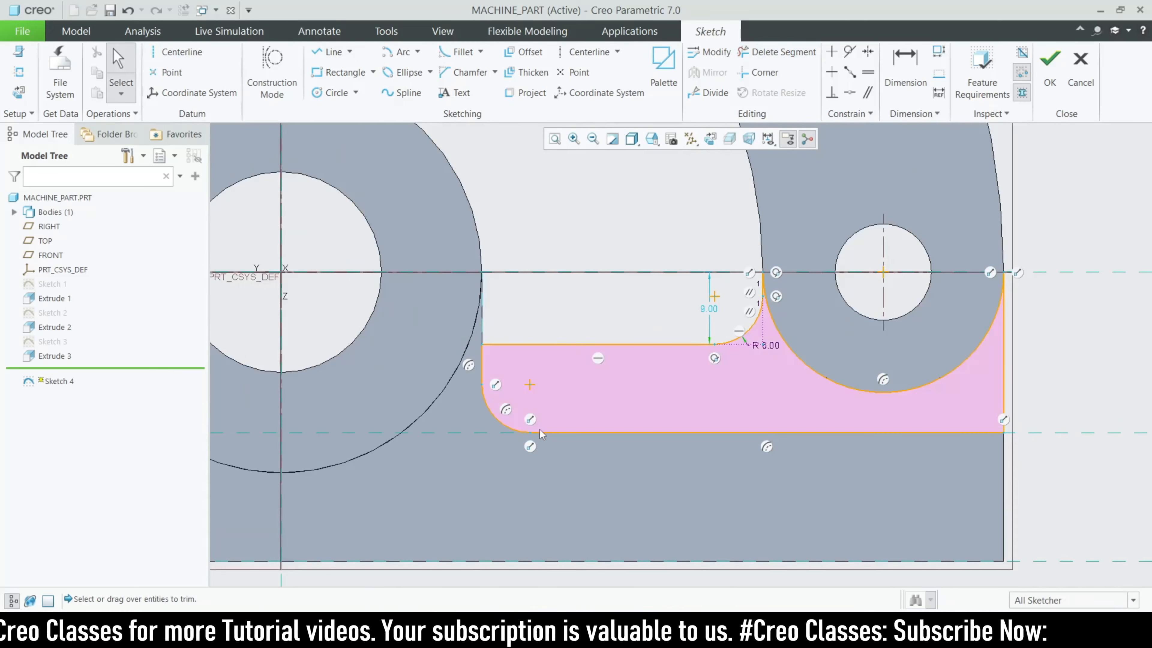
scroll(666, 489, "down", 2)
middle_click_drag(673, 506, 691, 530)
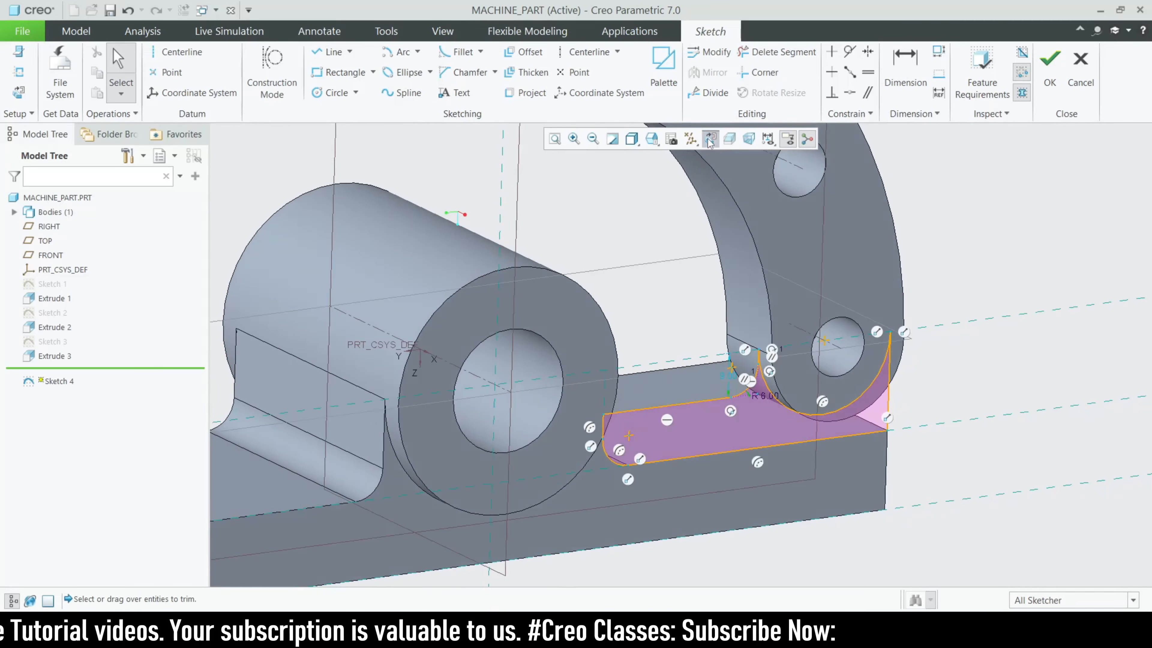
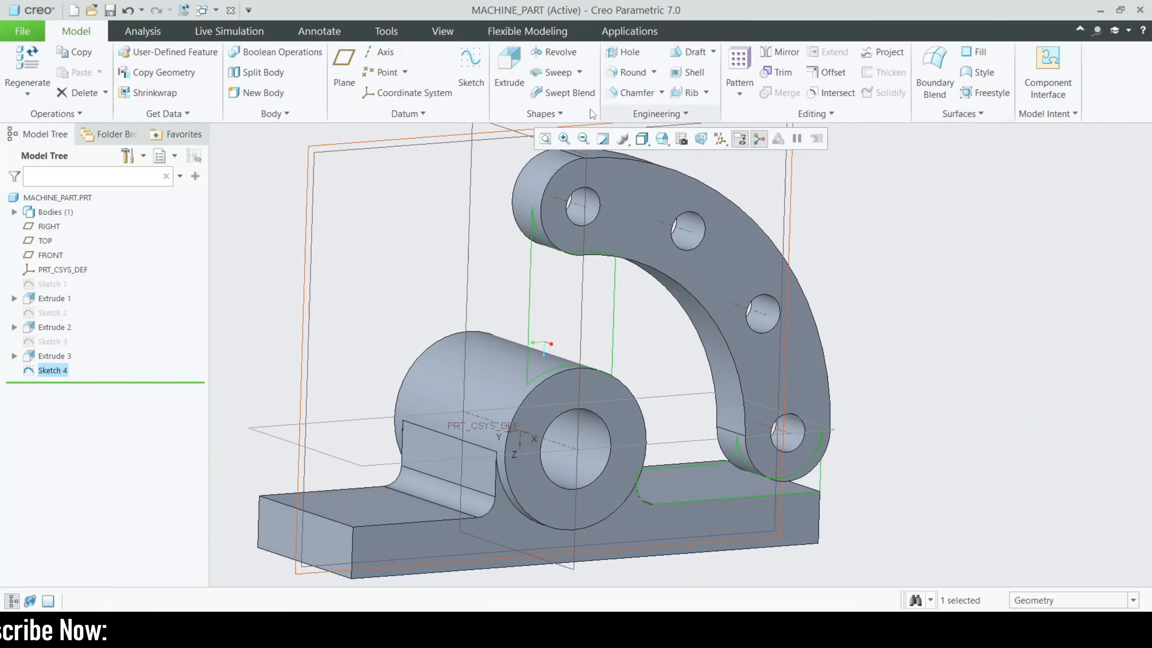
- Start a solid extrusion of the connecting-section sketch and check its thickness in the reference drawing
left_click(471, 68)
middle_click_drag(482, 250, 517, 314)
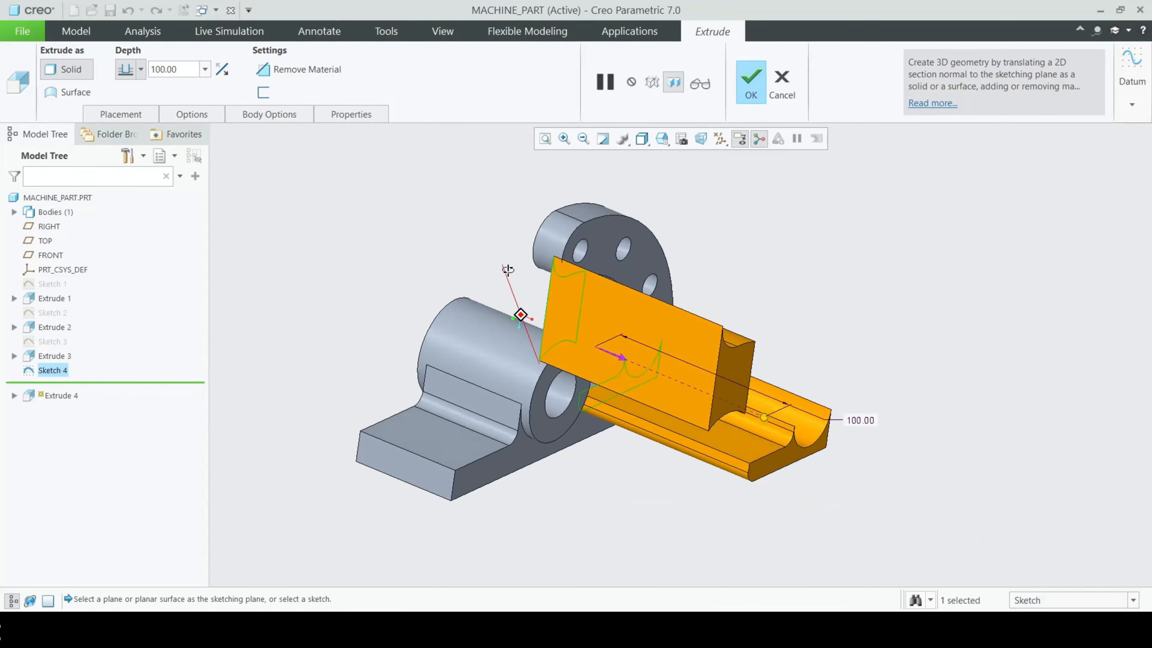
left_click(824, 624)
left_click(733, 555)
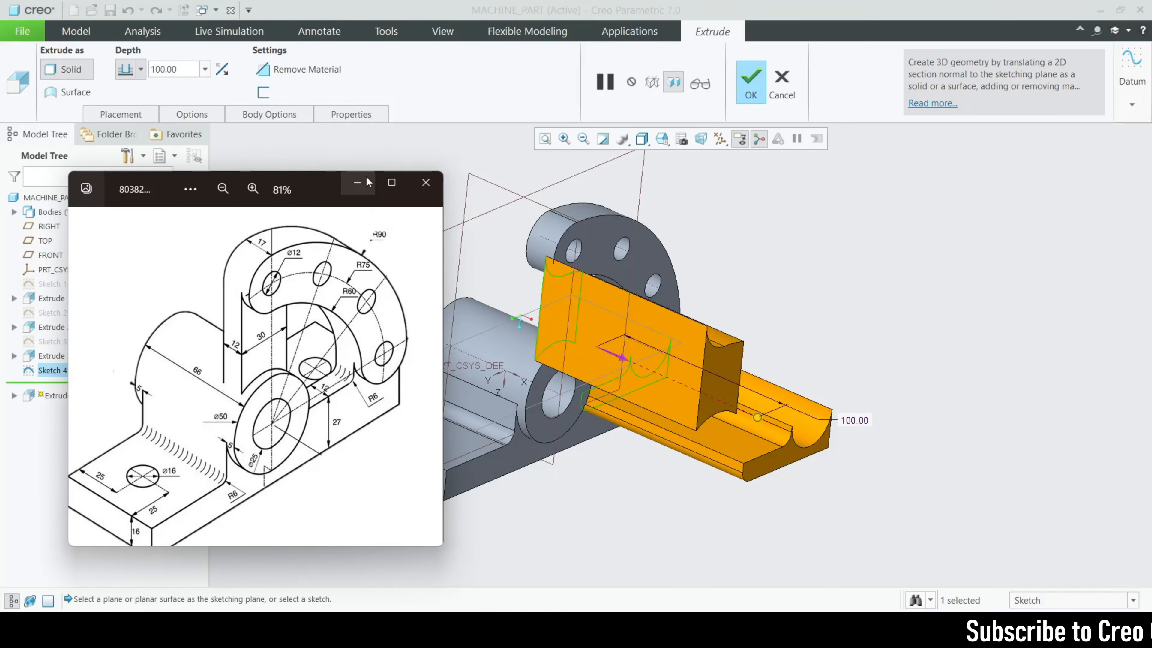
left_click(356, 186)
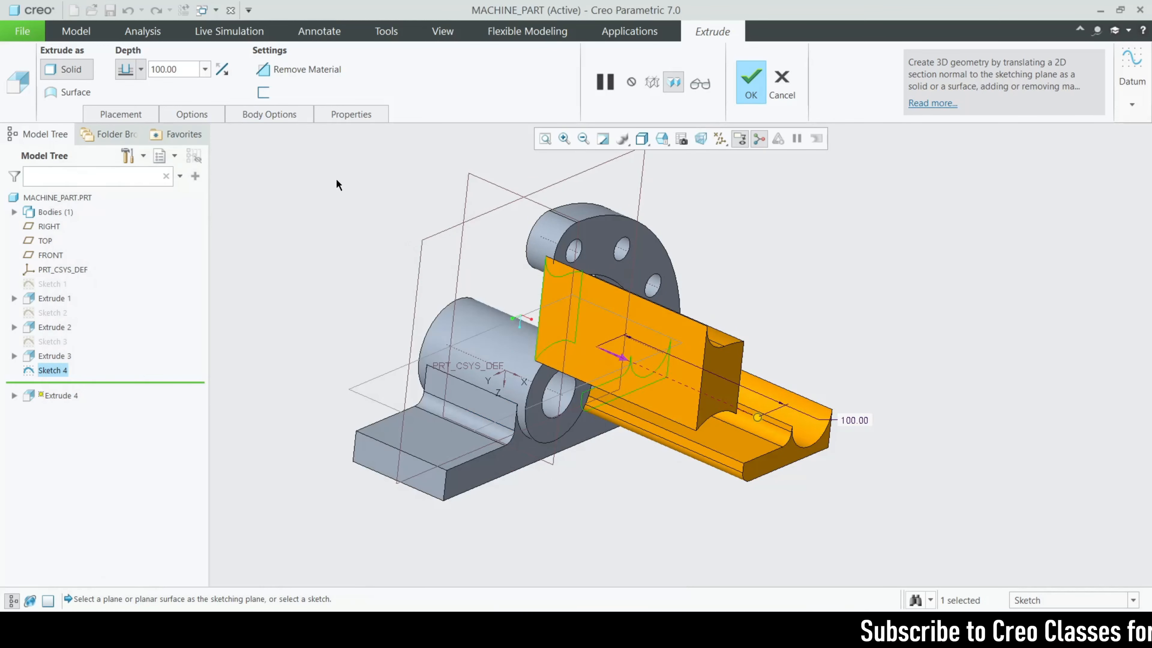
- Reverse the extrusion direction into the part, set its depth to 12 mm and inspect the preview from the back
left_click(222, 70)
scroll(494, 272, "up", 2)
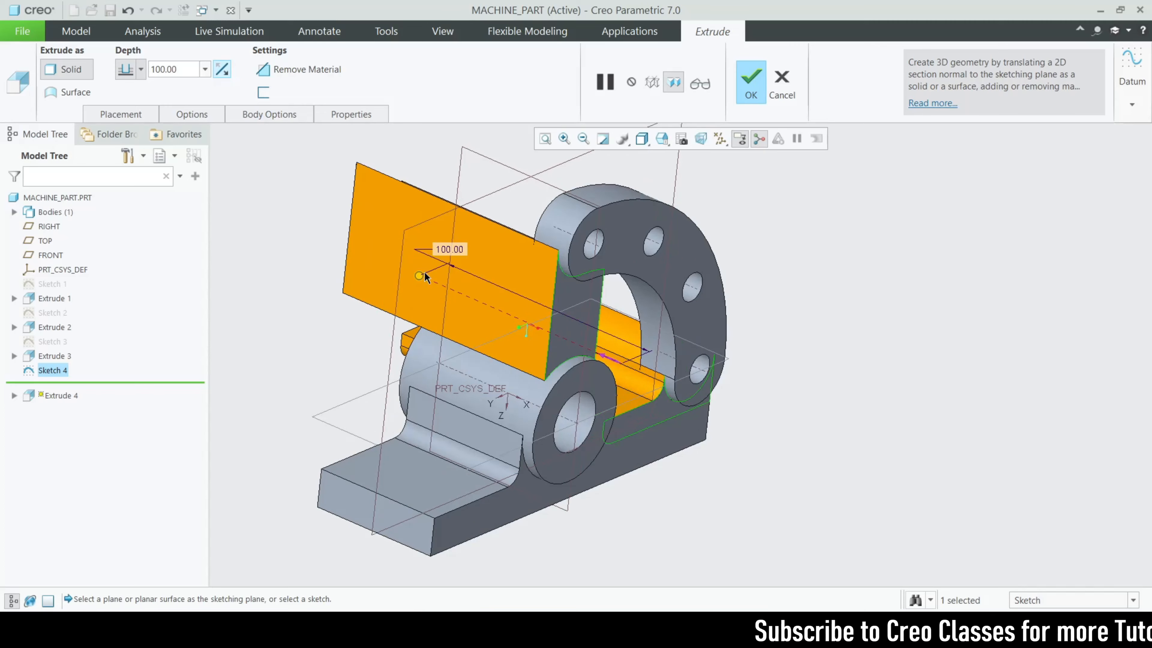
left_click_drag(414, 258, 605, 367)
double_click(172, 69)
type("1")
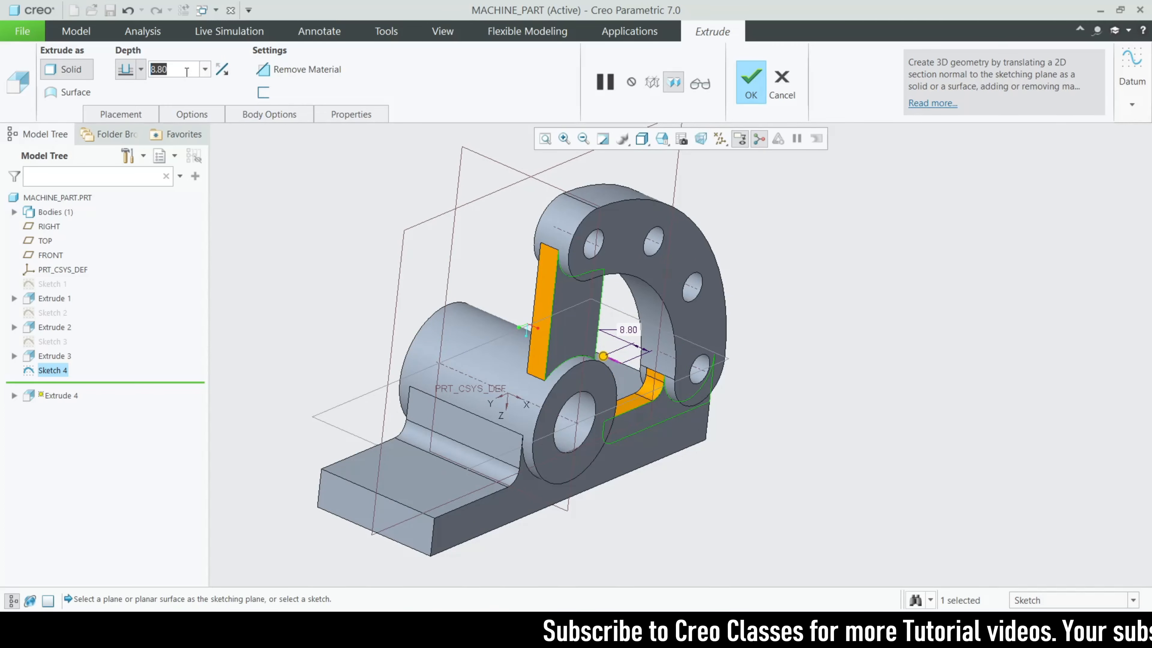
type("2")
key("Return")
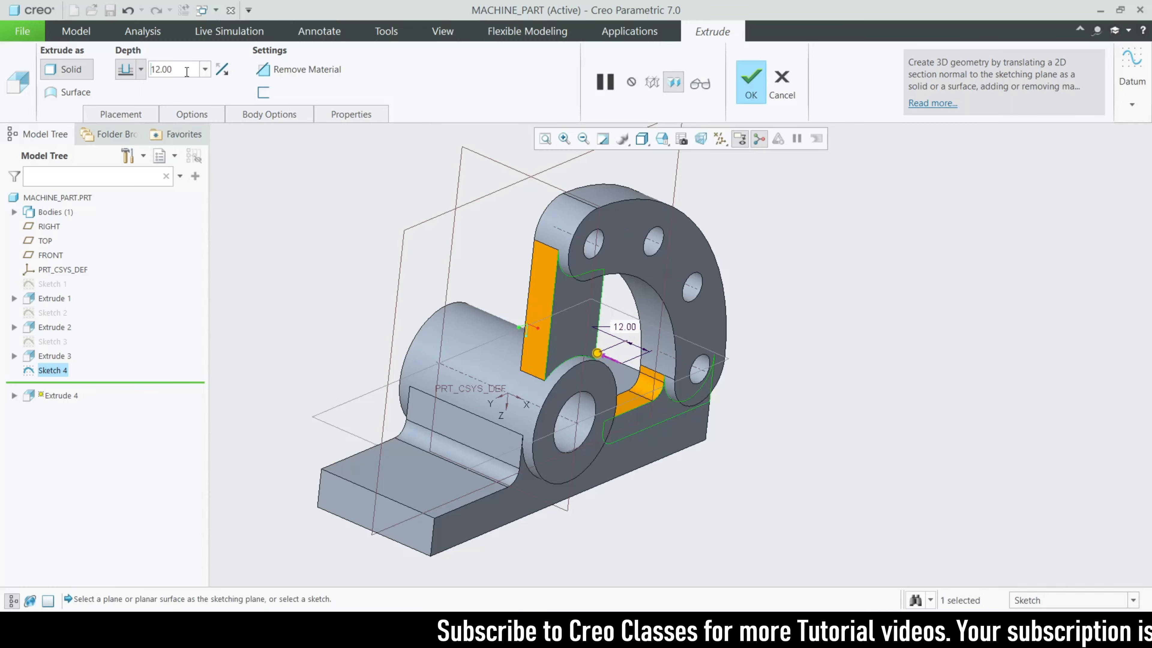
middle_click_drag(463, 290, 578, 287)
scroll(607, 262, "up", 3)
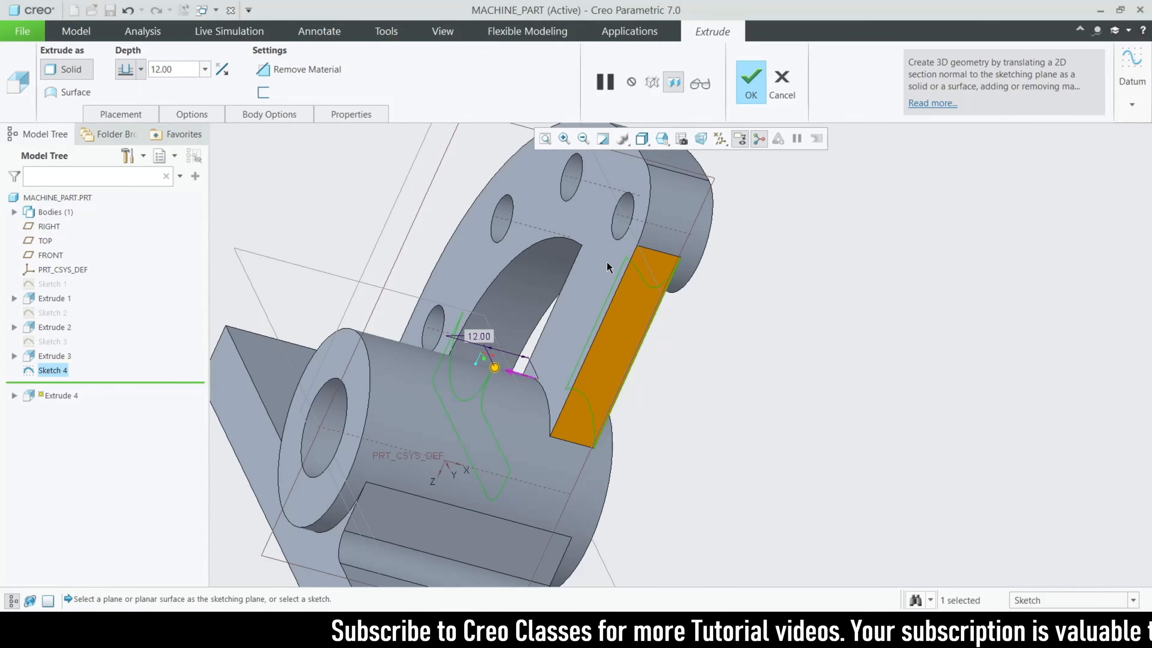
- Complete the 12 mm solid extrusion of the connecting section and inspect the part in 3D
left_click(750, 81)
scroll(660, 301, "up", 2)
left_click(846, 411)
mouse_move(847, 411)
middle_mouse_down()
mouse_move(766, 386)
mouse_move(839, 427)
middle_mouse_up()
- Examine the isometric reference drawing for the diameter and edge distances of the hole in the base's end pad, comparing it with the model
mouse_move(825, 640)
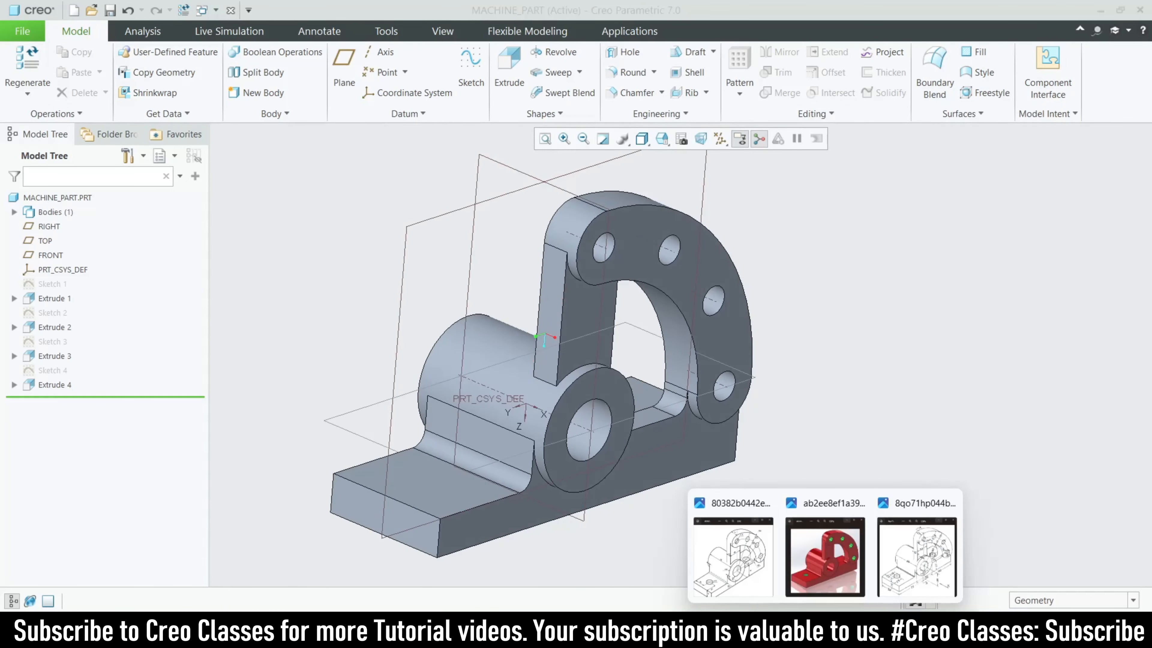
left_click(731, 560)
scroll(297, 369, "up", 1)
scroll(297, 369, "down", 1)
scroll(298, 369, "down", 1)
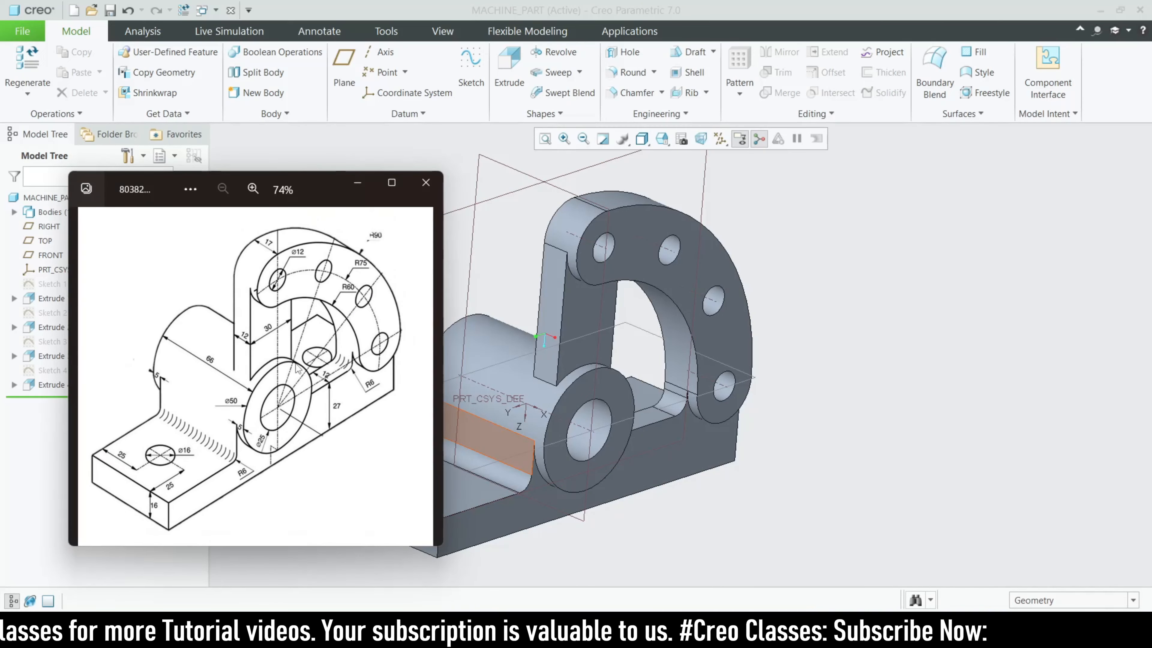
scroll(734, 438, "down", 2)
scroll(732, 404, "down", 1)
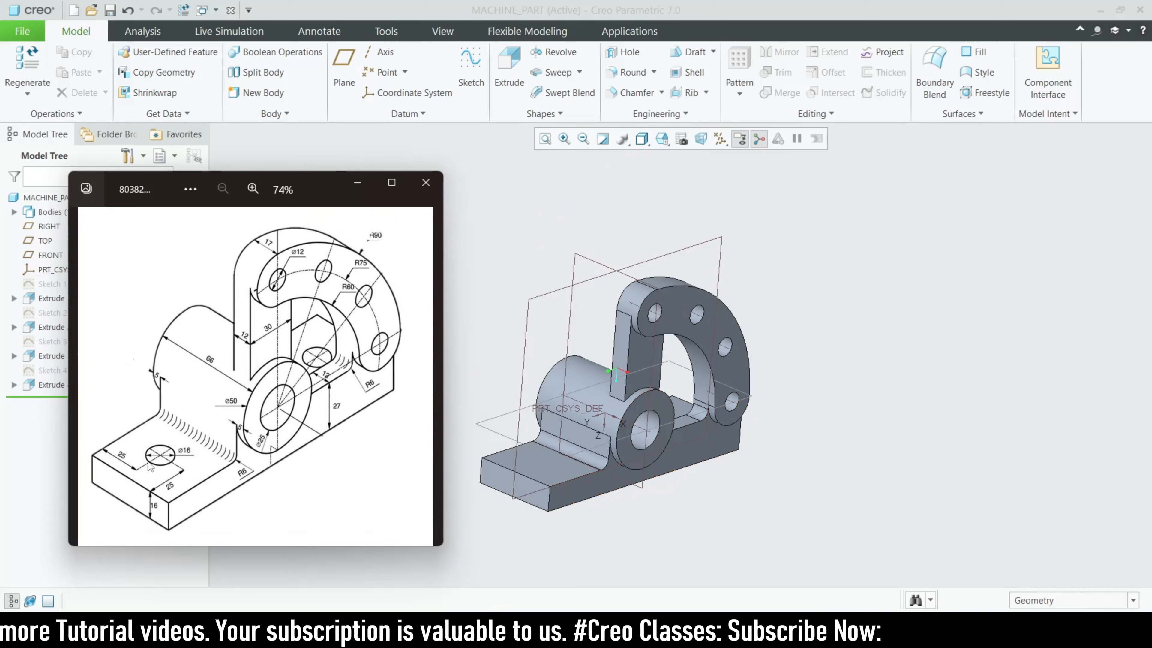
scroll(662, 460, "up", 1)
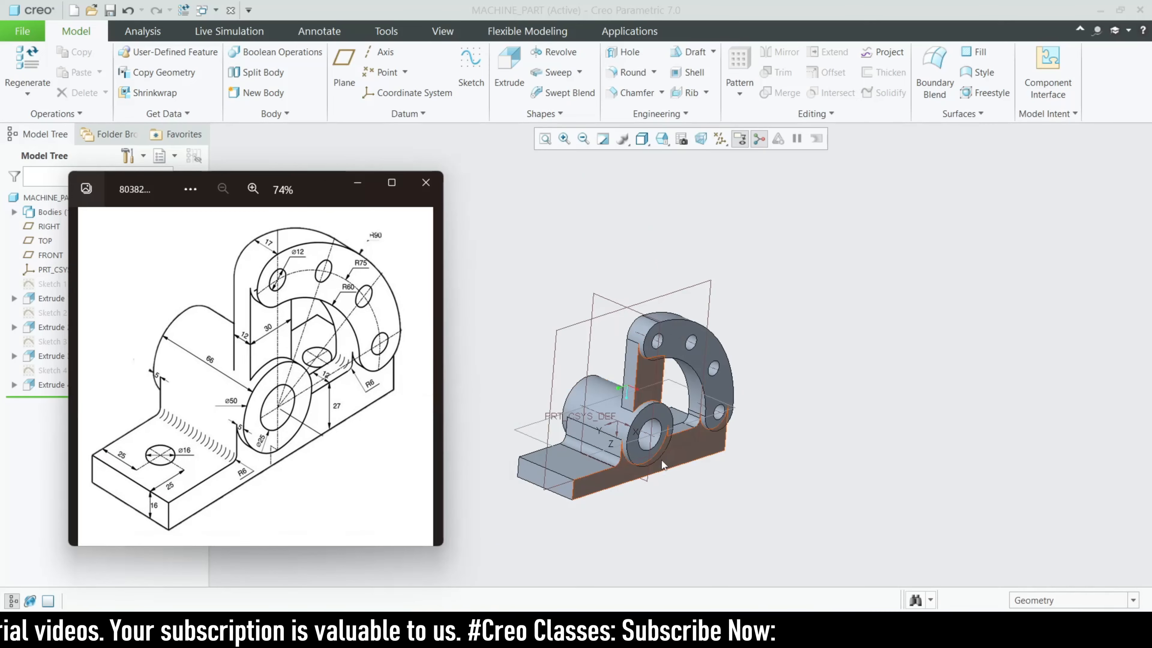
left_click(661, 460)
scroll(658, 474, "down", 3)
scroll(626, 437, "down", 2)
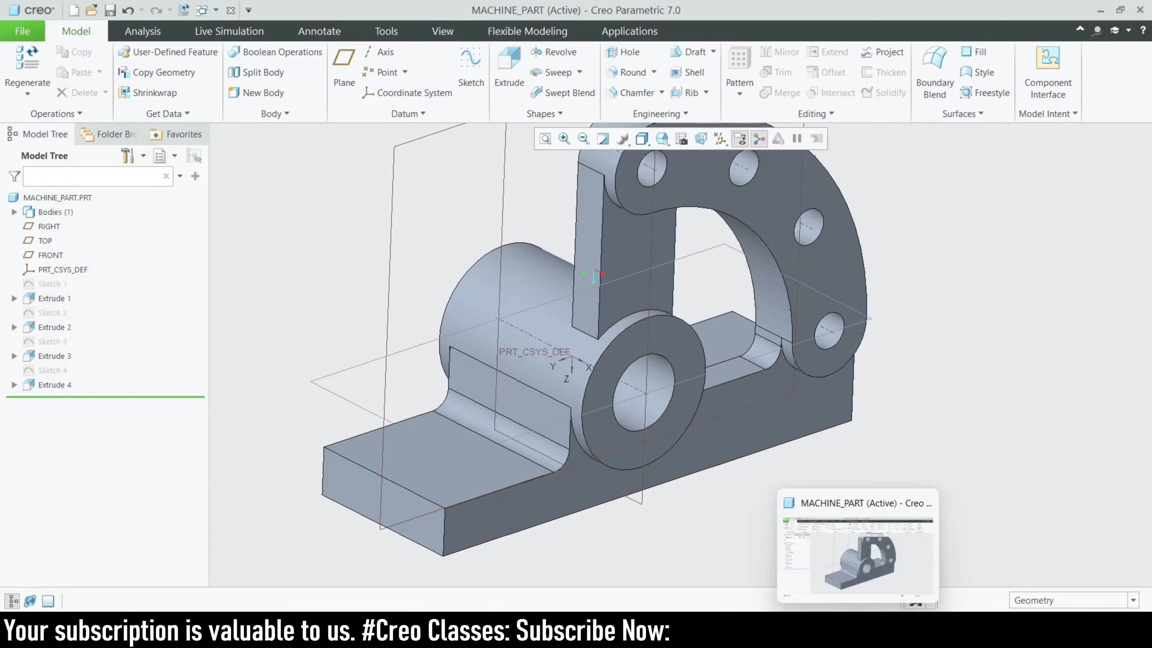
left_click(825, 635)
left_click(733, 554)
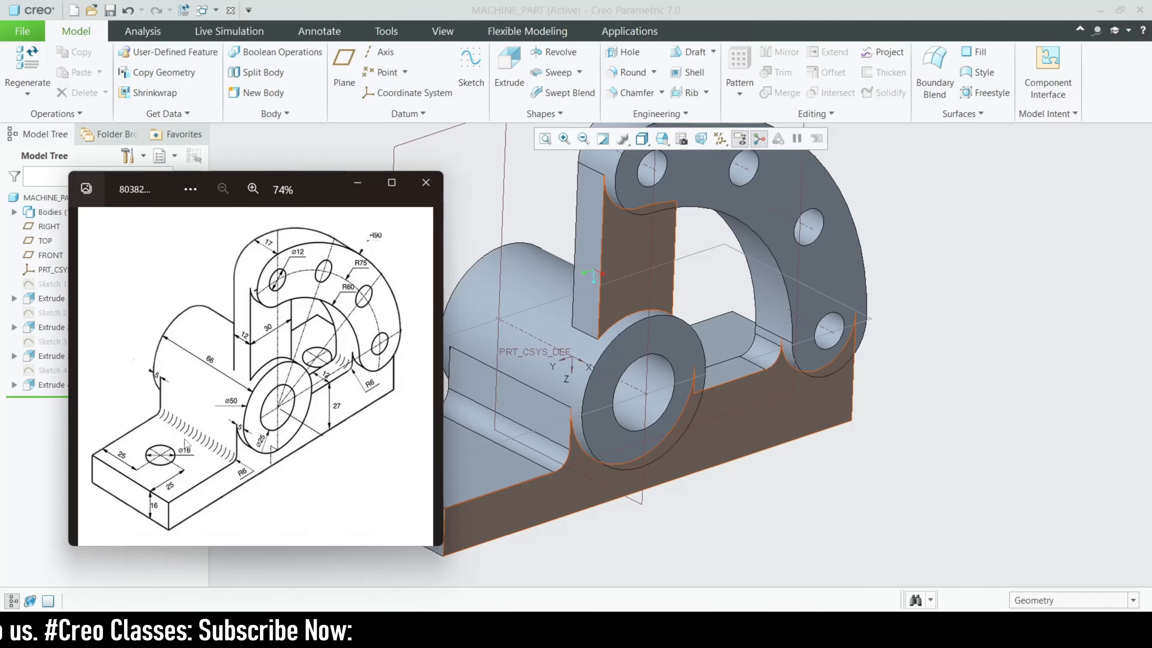
left_click(357, 183)
scroll(583, 369, "up", 2)
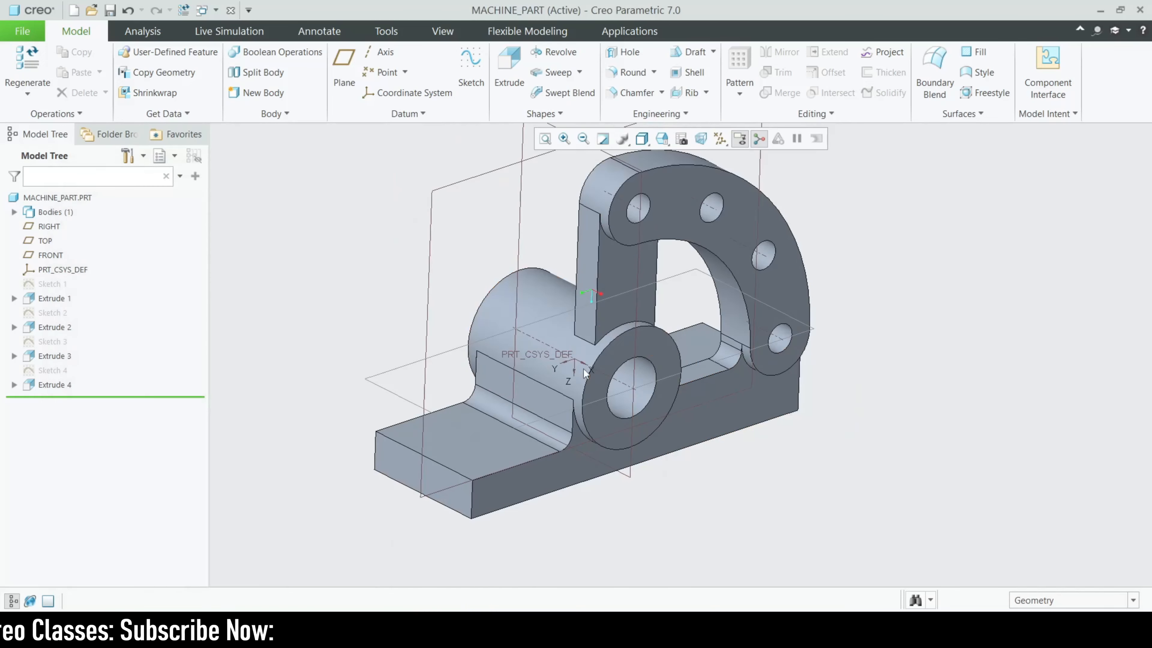
- Start a sketch on the upper face of the base's free end and draw a circle about 17 mm in diameter there
left_click(472, 464)
left_click(470, 68)
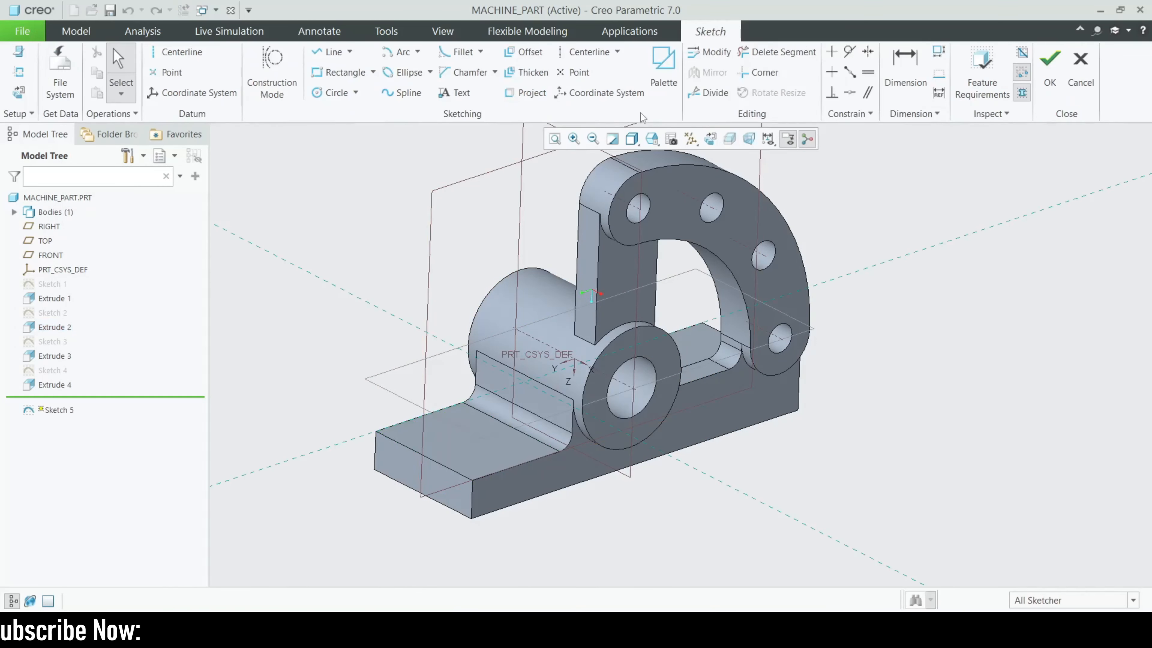
left_click(709, 144)
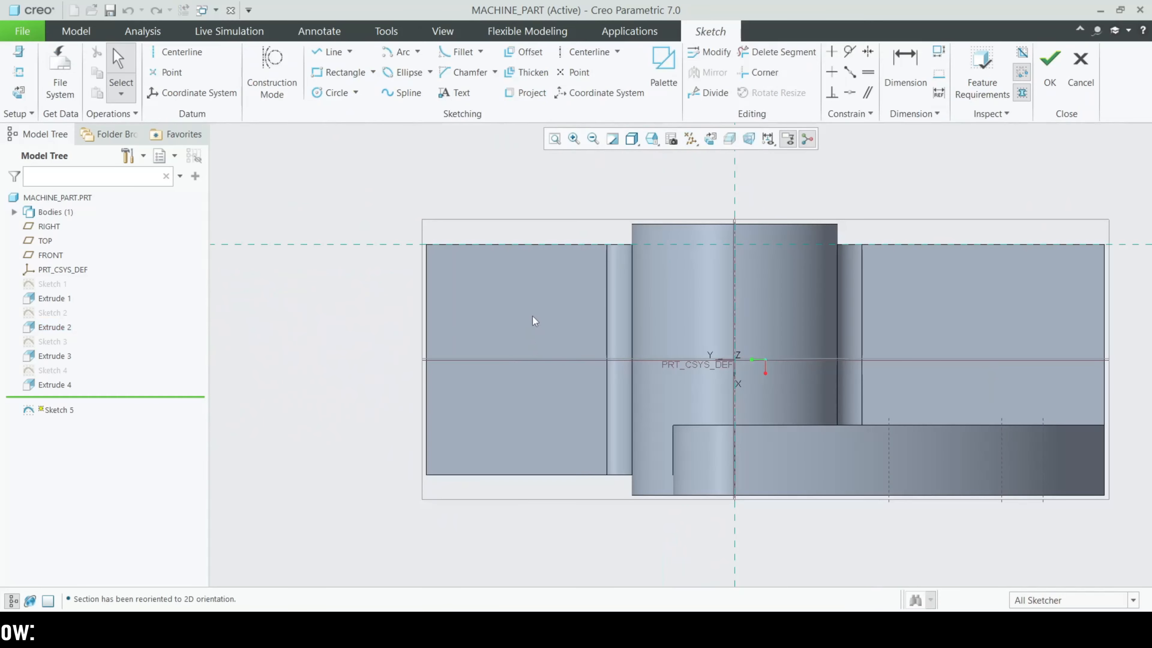
key("c")
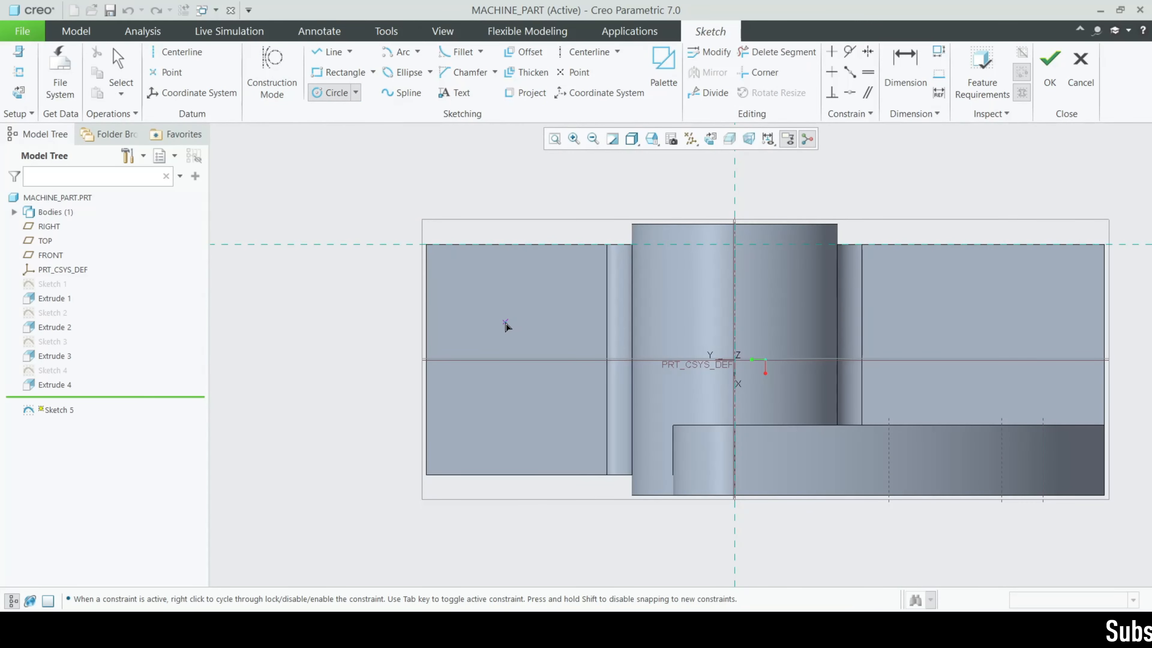
left_click(516, 356)
middle_click(515, 357)
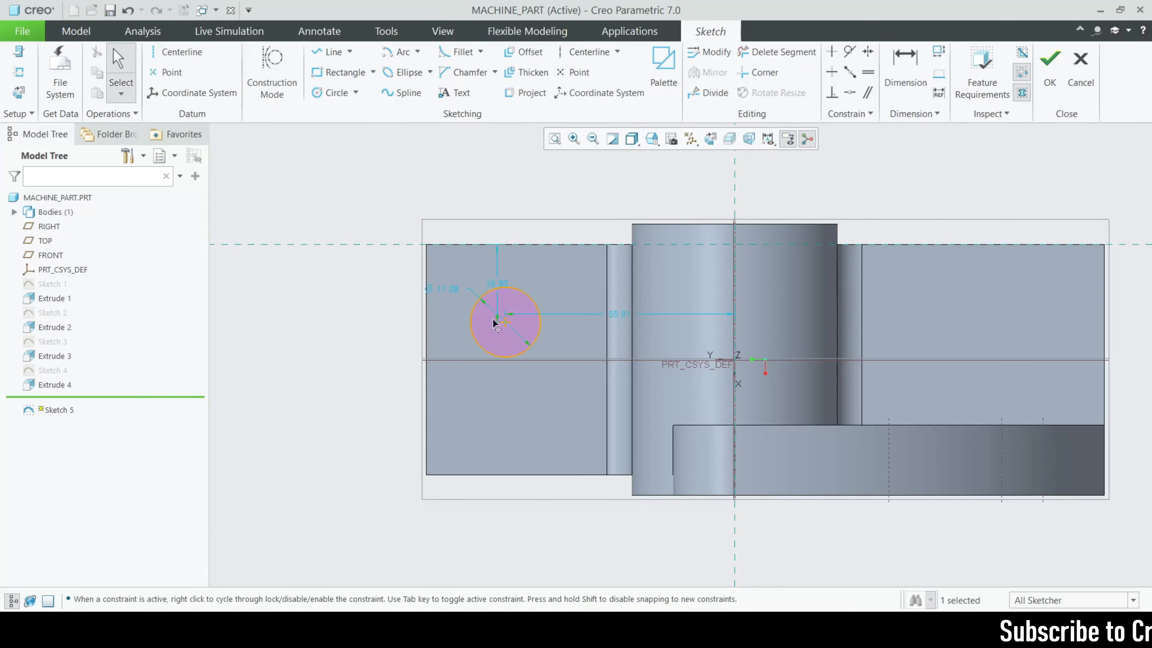
- Place the circle's centre 25 mm from the base's long edge opposite the arm and set its diameter to 16 mm
double_click(494, 285)
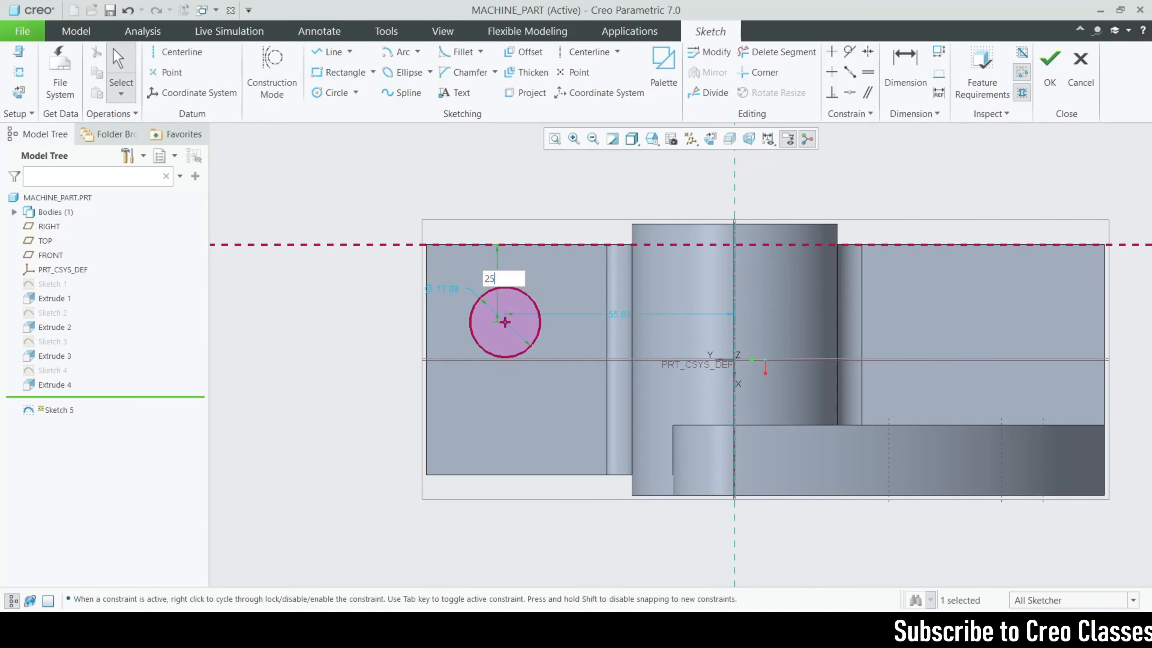
key("Return")
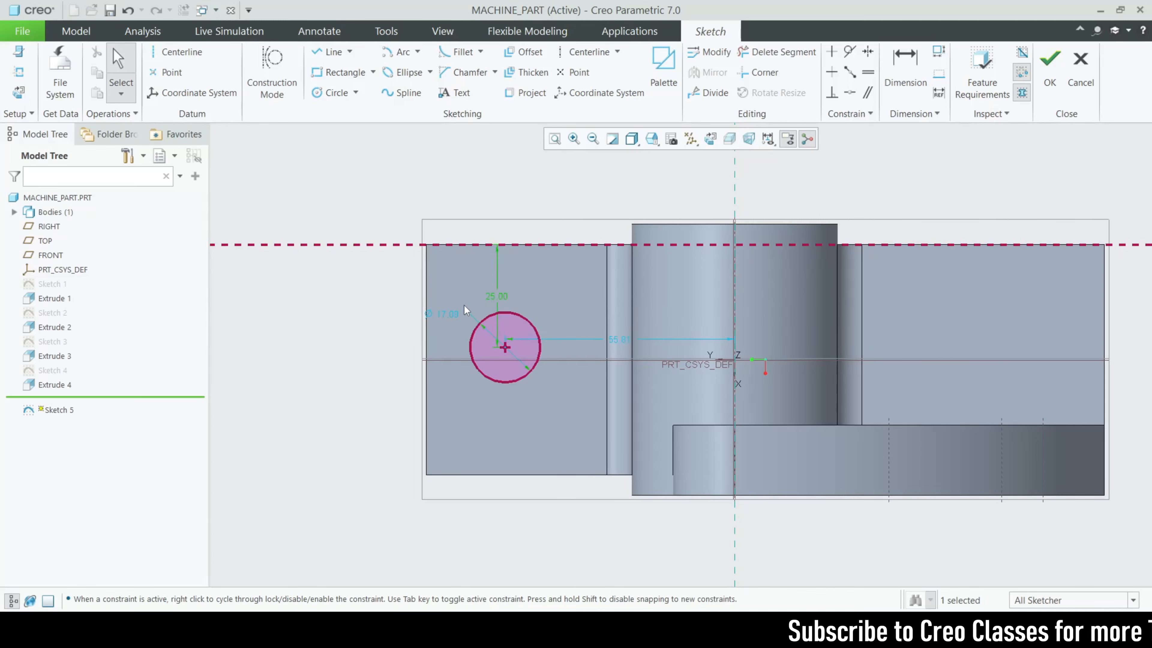
double_click(454, 313)
type("16")
key("Return")
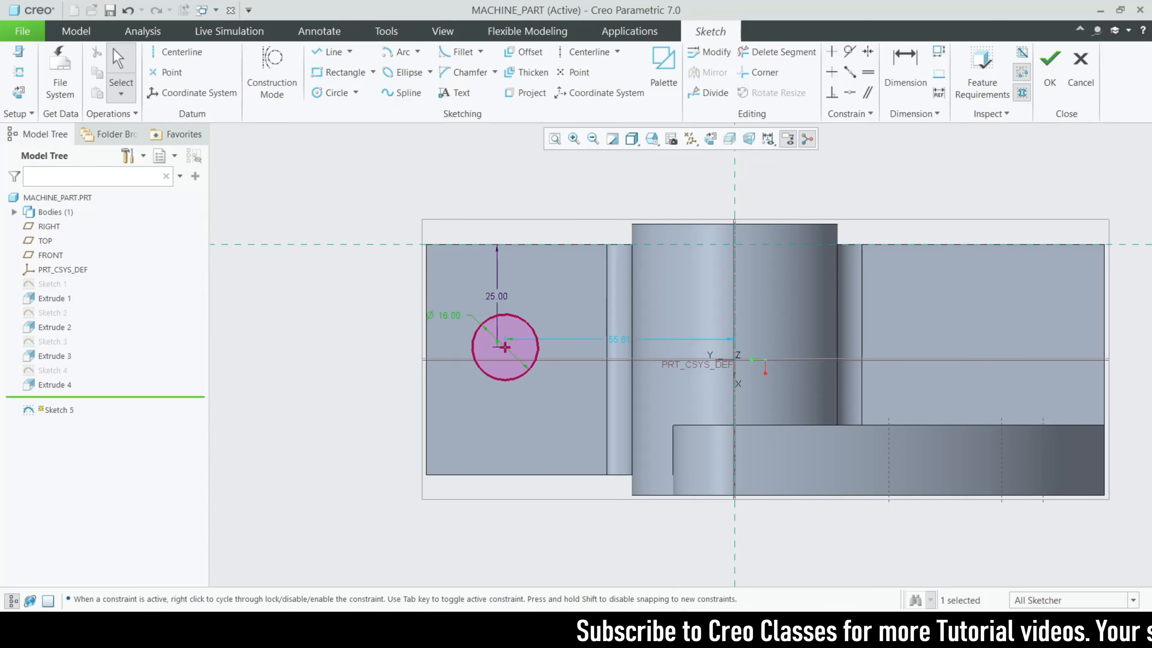
- Check the reference drawing, dimension the circle's centre 25 mm from the base's outer end edge and finish the sketch
mouse_move(825, 631)
left_click(732, 576)
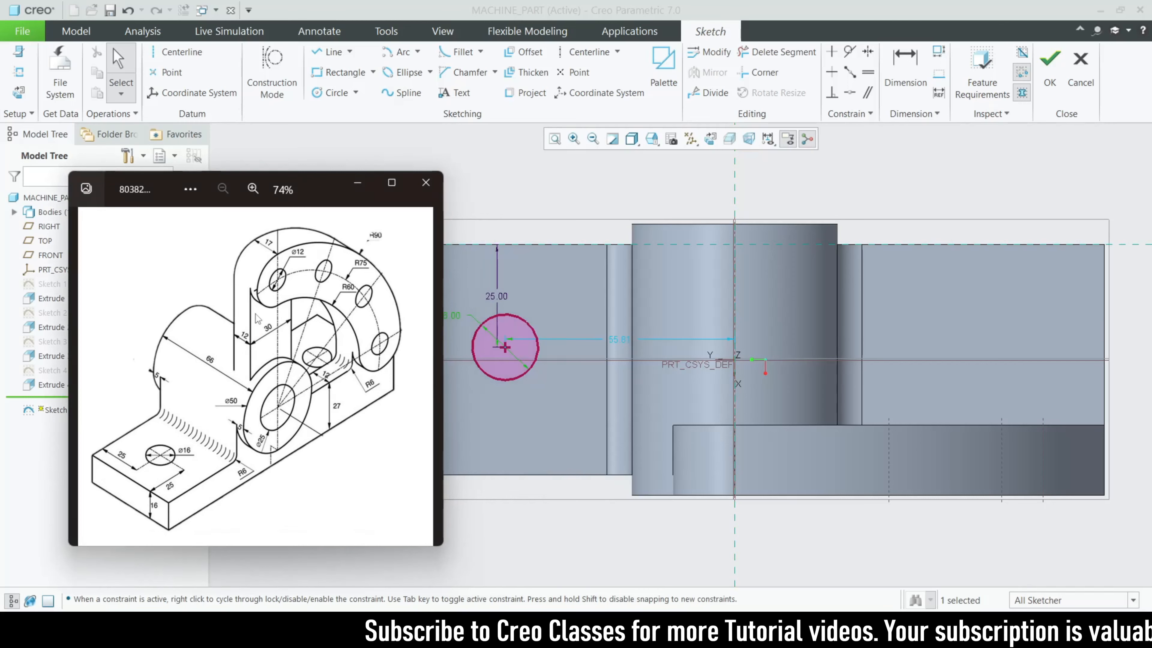
left_click(358, 186)
left_click(904, 68)
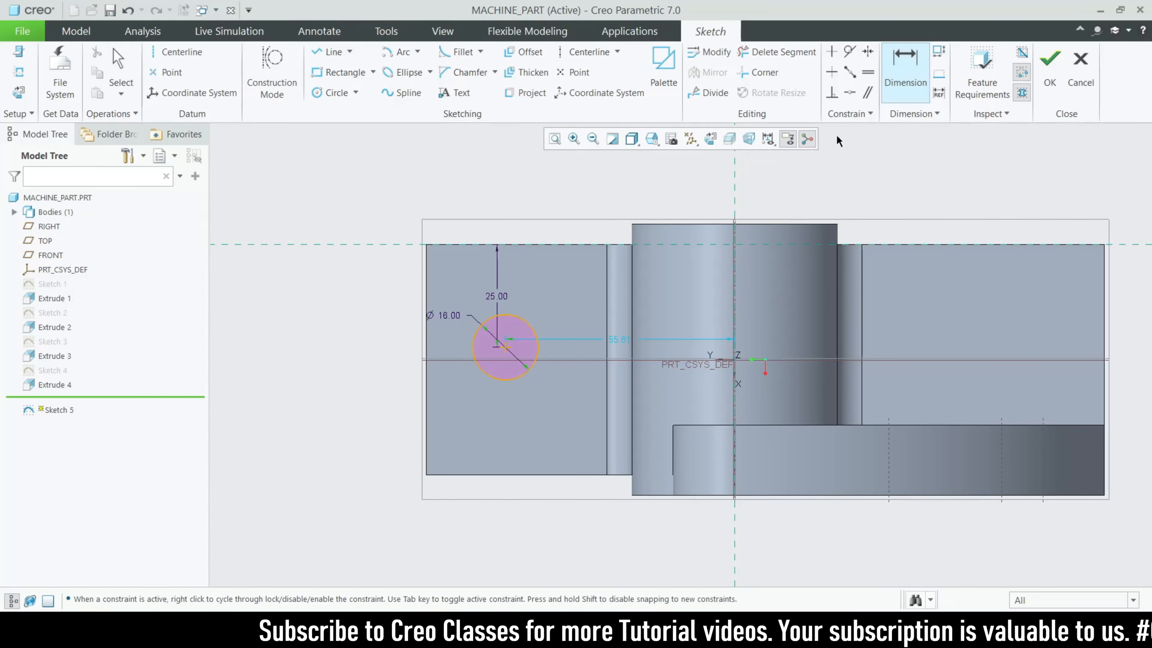
scroll(483, 341, "up", 3)
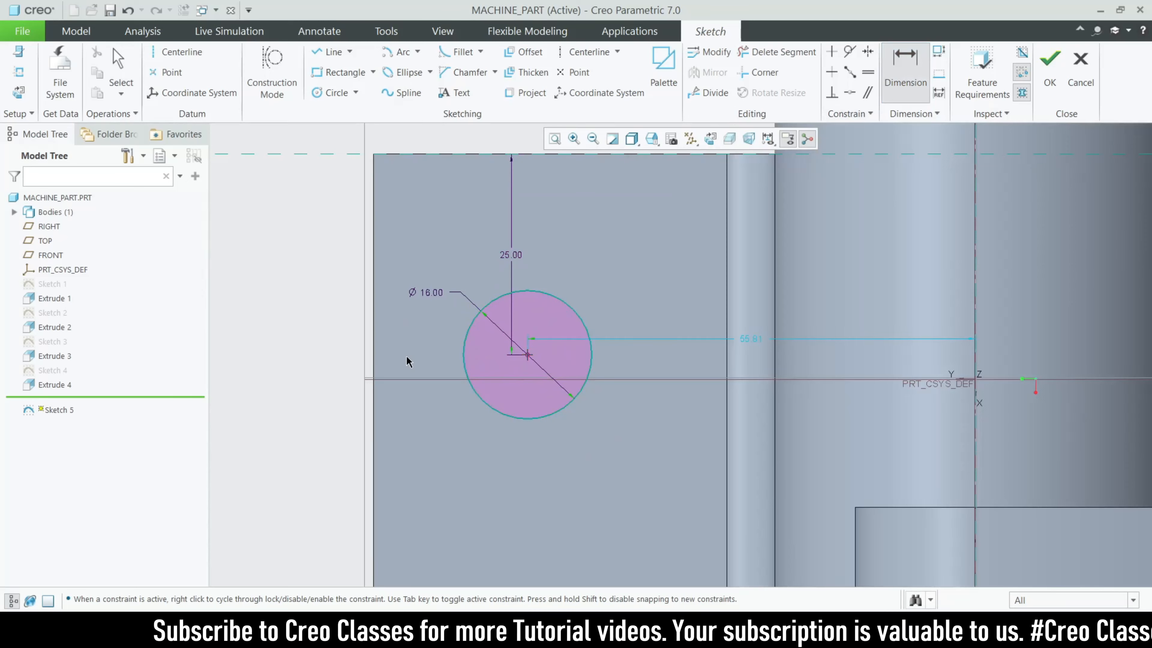
left_click(375, 355)
middle_click(433, 343)
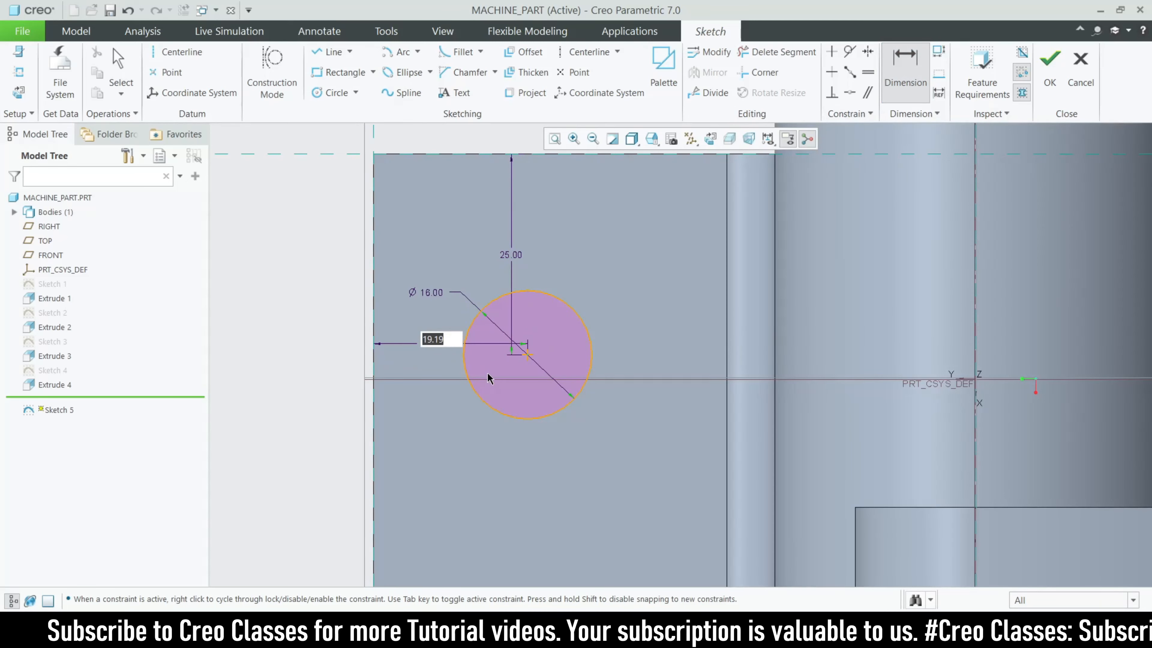
type("25")
key("Return")
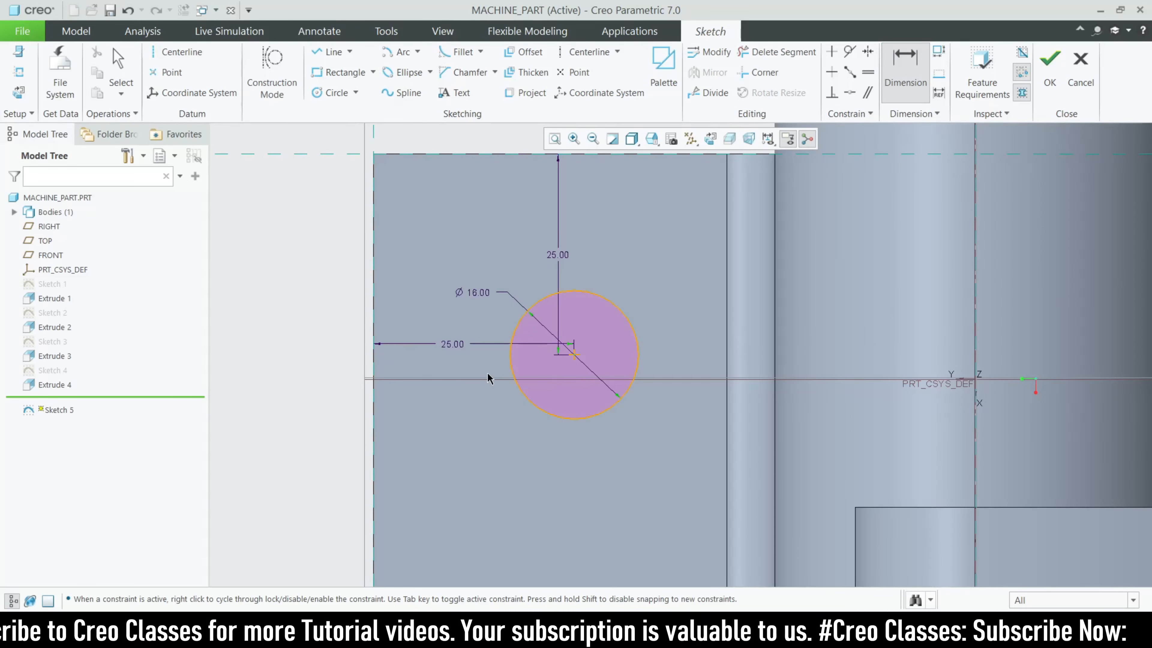
left_click(1050, 63)
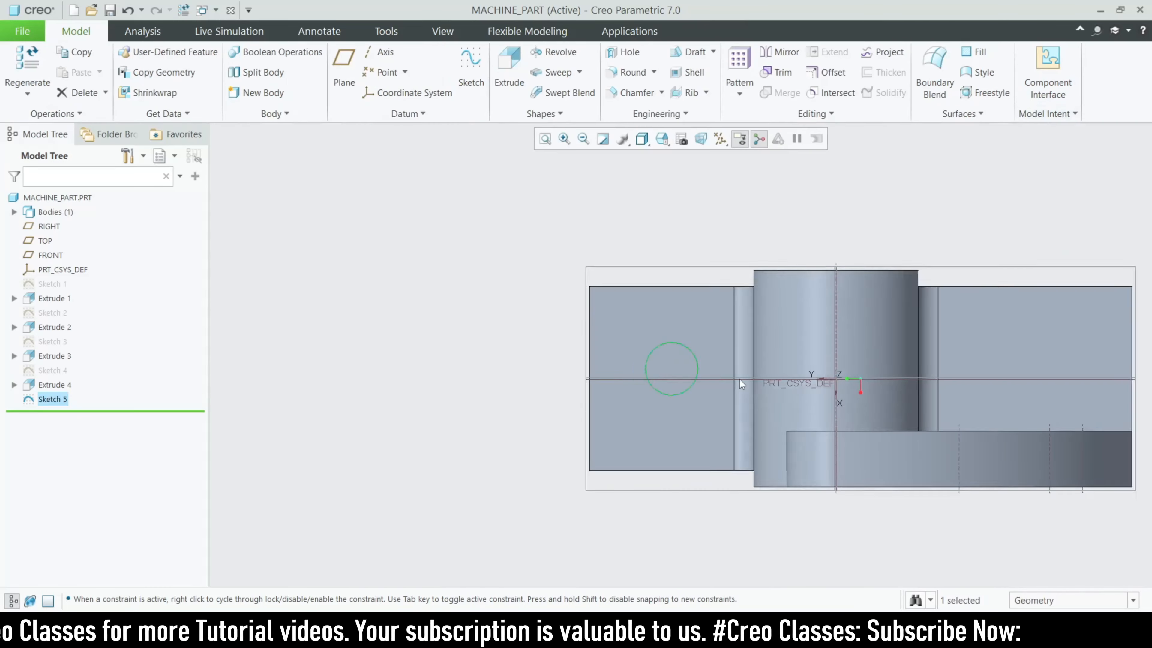
- Extrude the circle downward as a Through All cut that removes material from the base
left_click(508, 73)
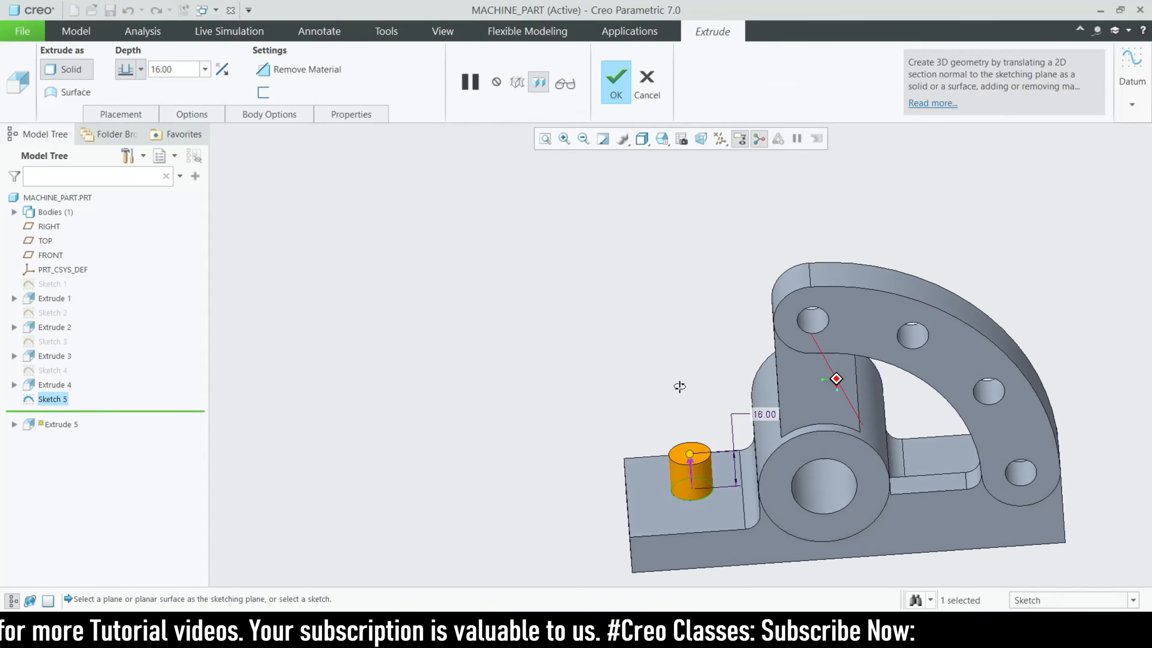
left_click(140, 69)
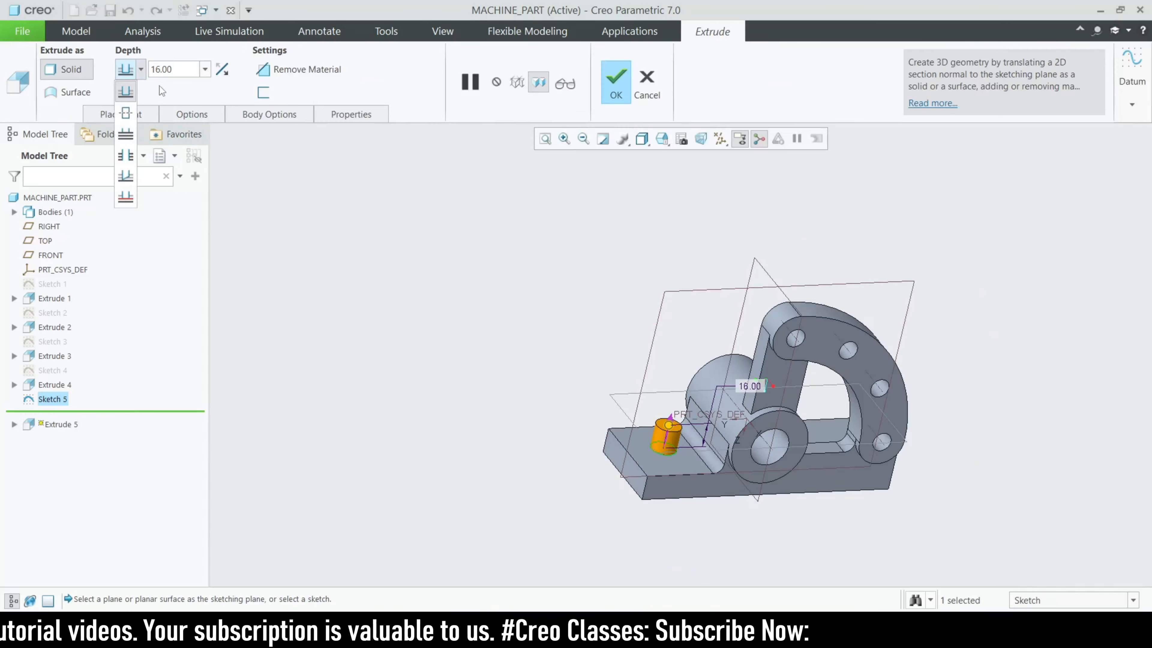
left_click(227, 74)
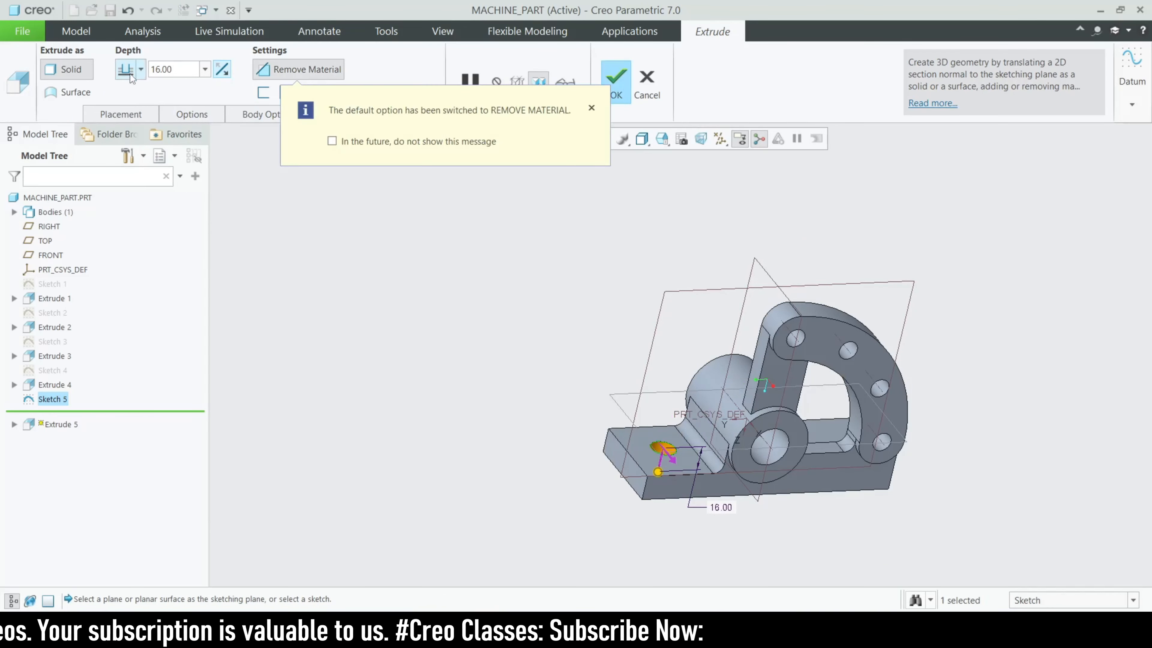
left_click(140, 70)
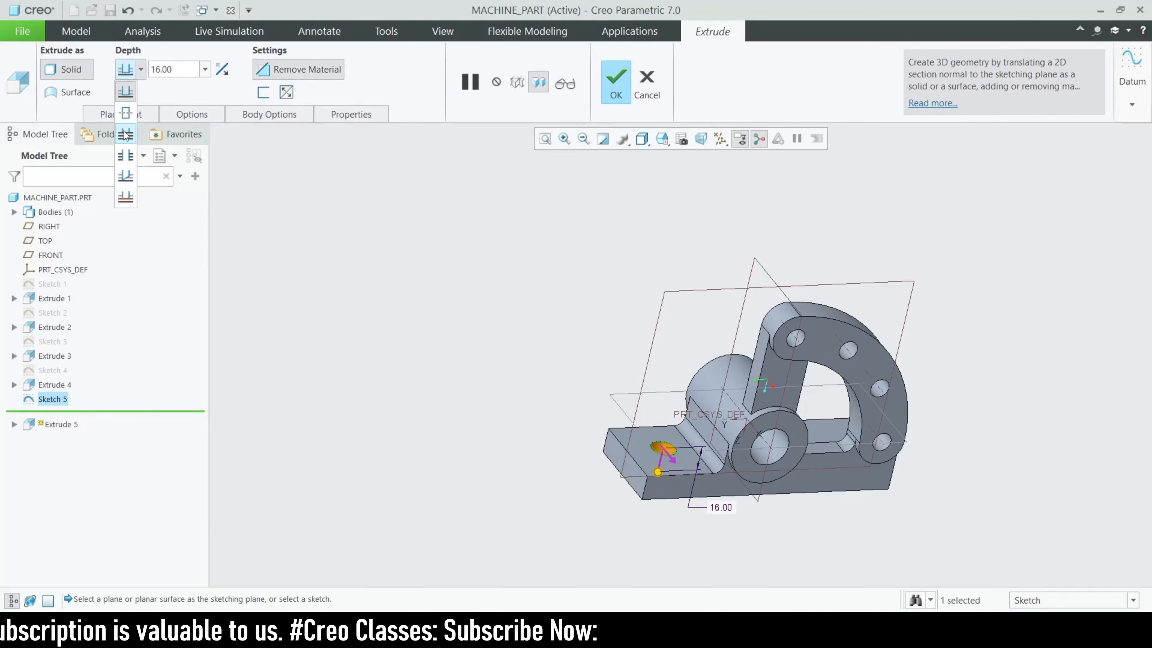
left_click(125, 134)
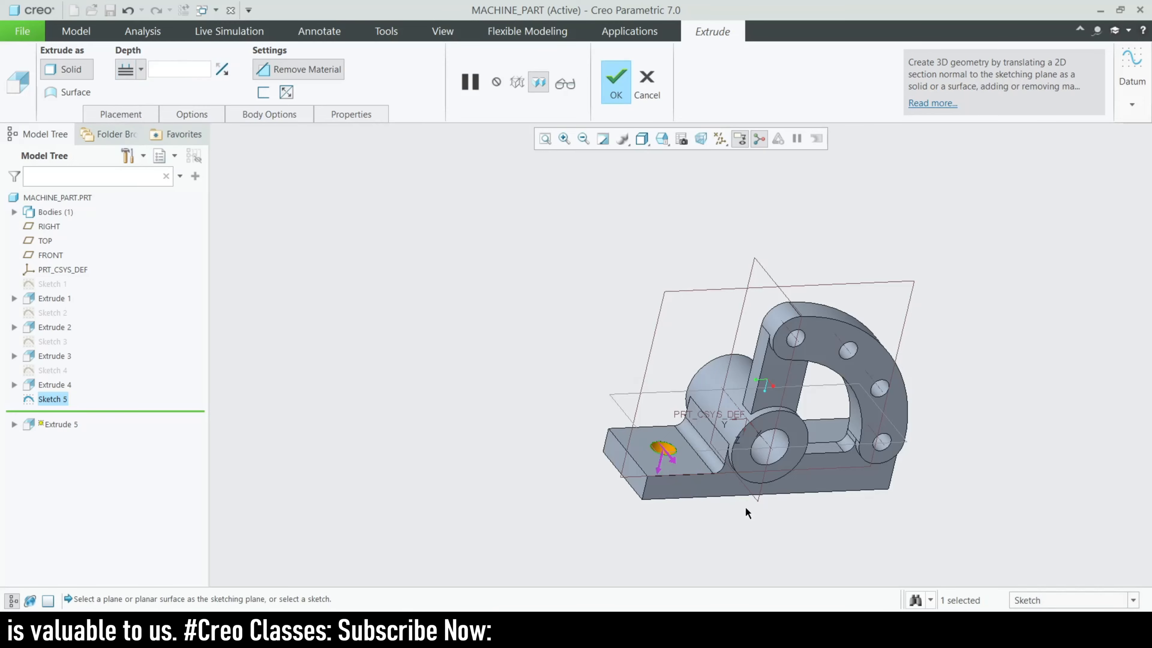
mouse_move(745, 508)
middle_mouse_down()
mouse_move(680, 508)
mouse_move(730, 513)
middle_mouse_up()
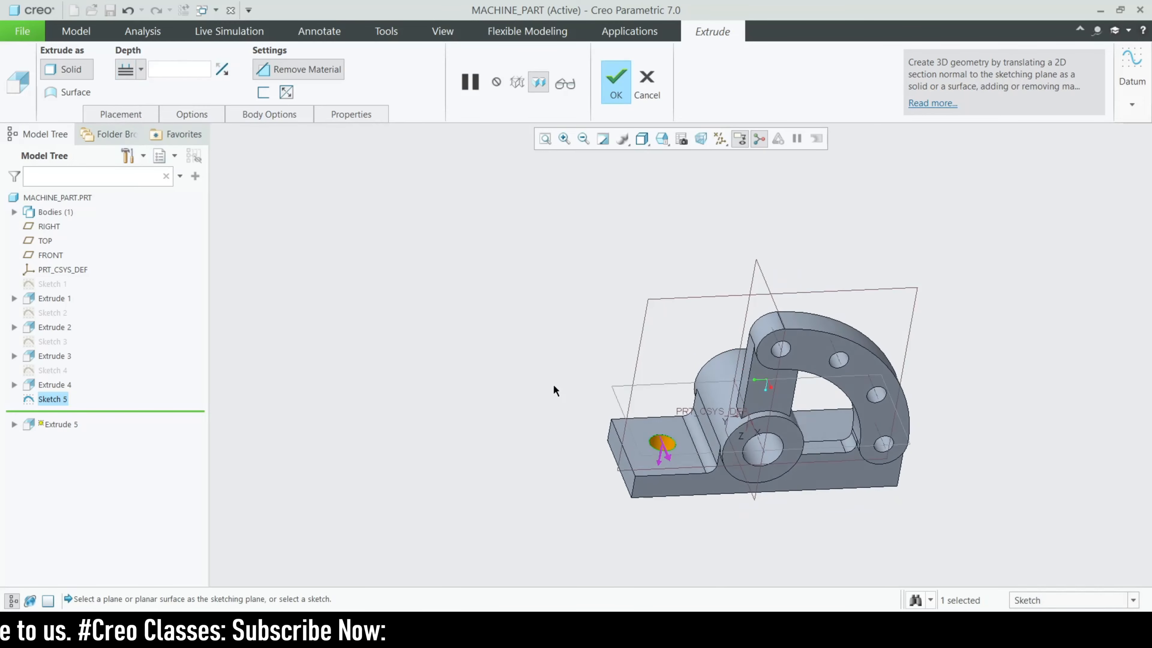
scroll(710, 459, "down", 5)
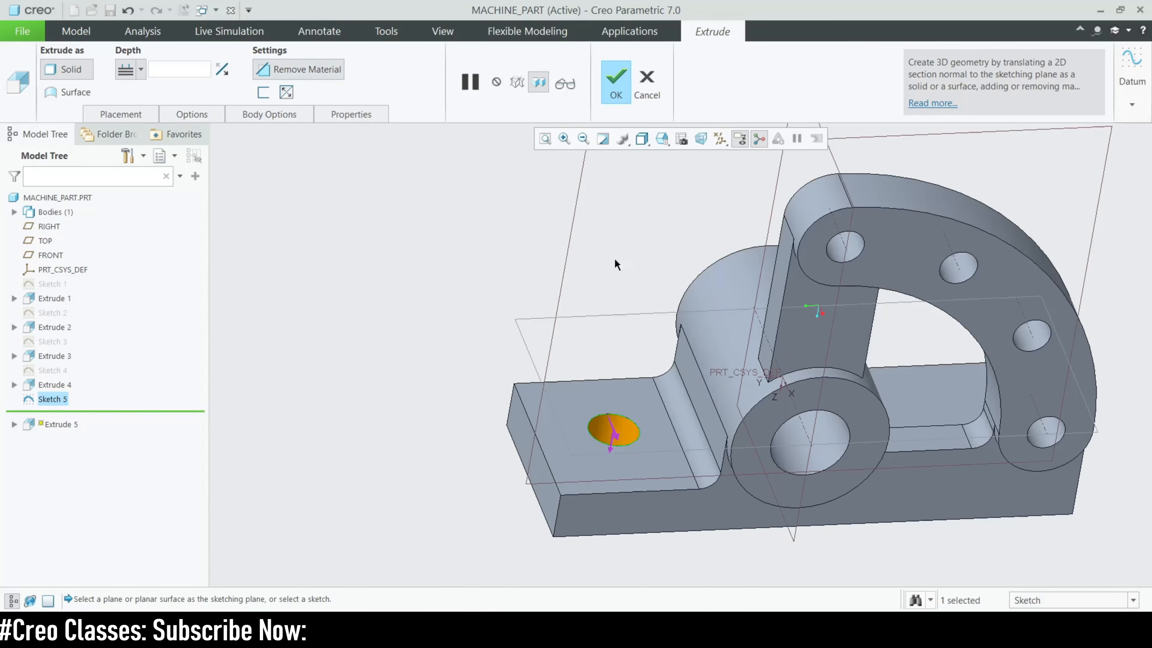
left_click(608, 92)
scroll(338, 311, "up", 5)
- Check the second reference drawing and mirror the base hole about the vertical datum plane through the cylinder's axis
mouse_move(825, 638)
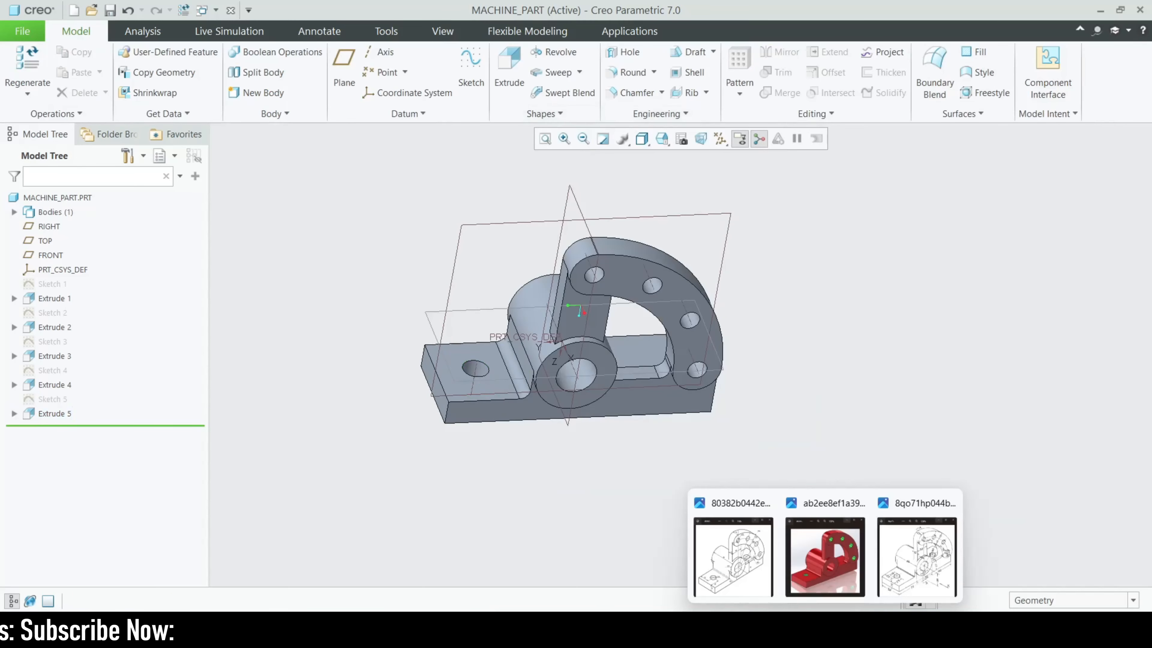
left_click(915, 589)
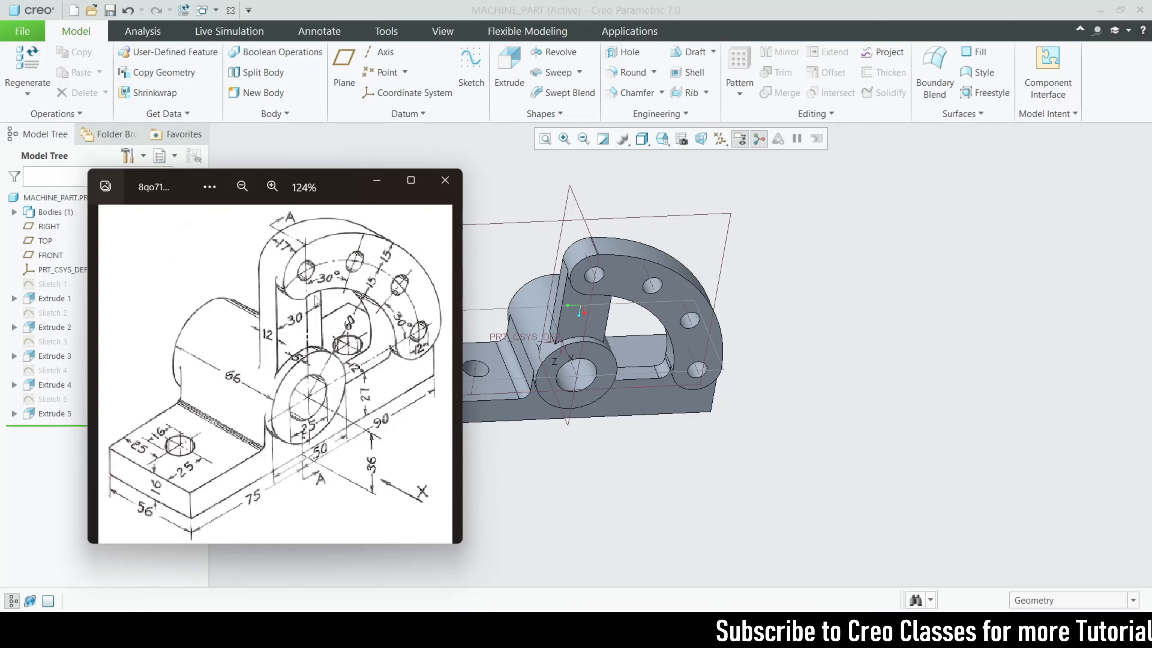
left_click(376, 183)
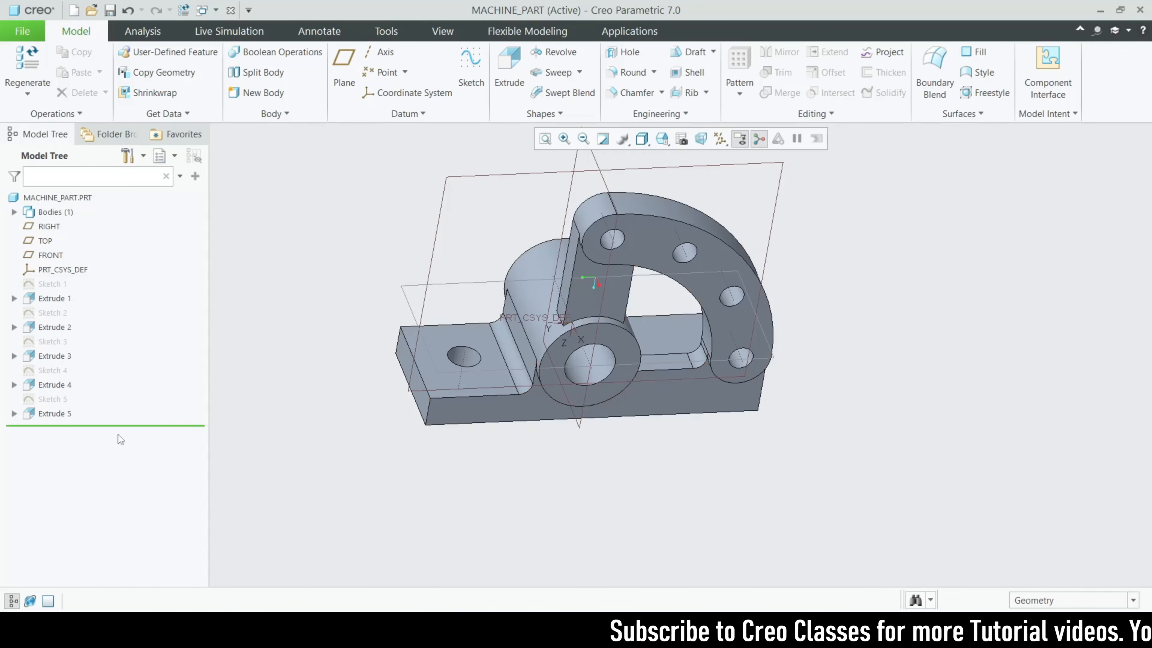
left_click(64, 416)
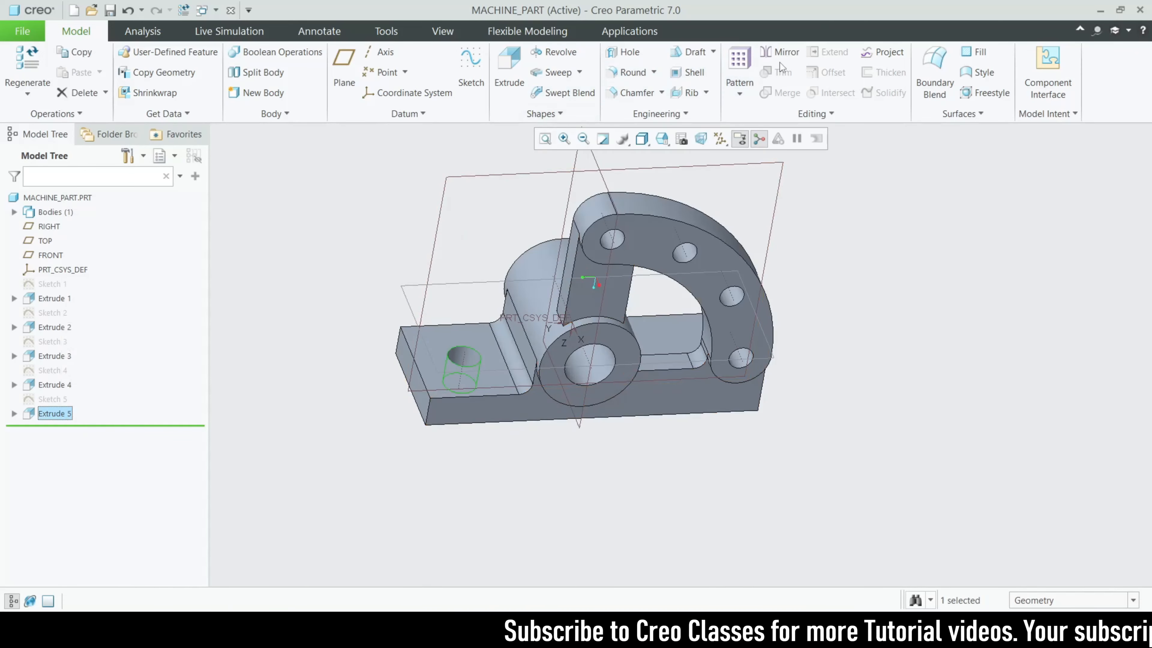
left_click(779, 54)
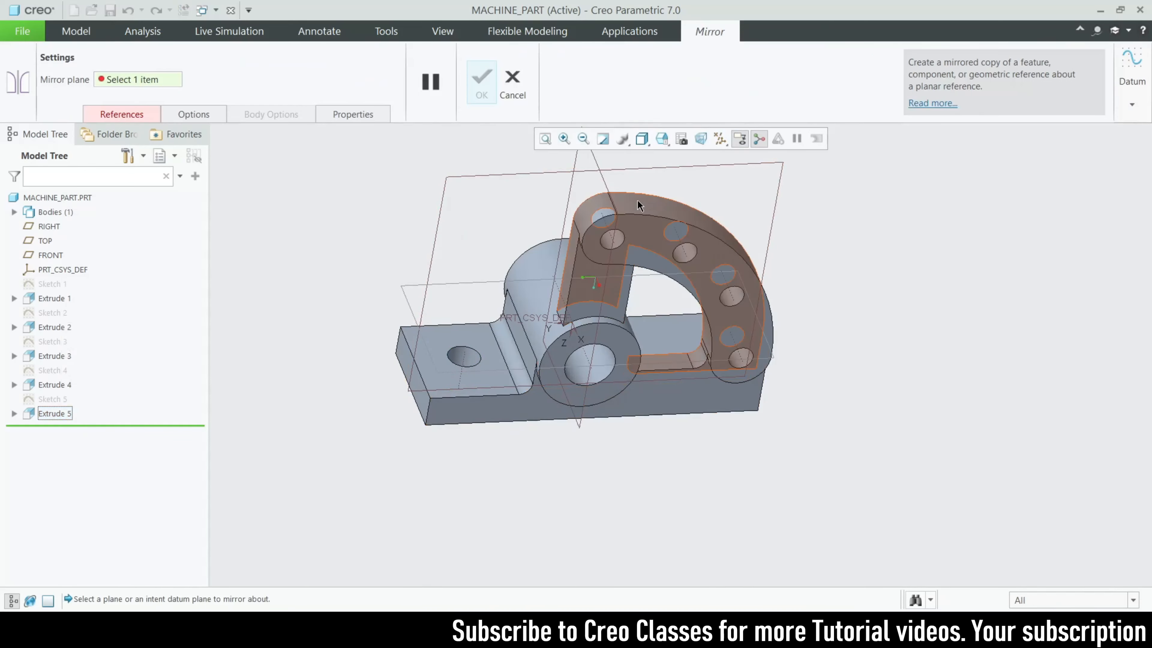
left_click(602, 173)
left_click(481, 91)
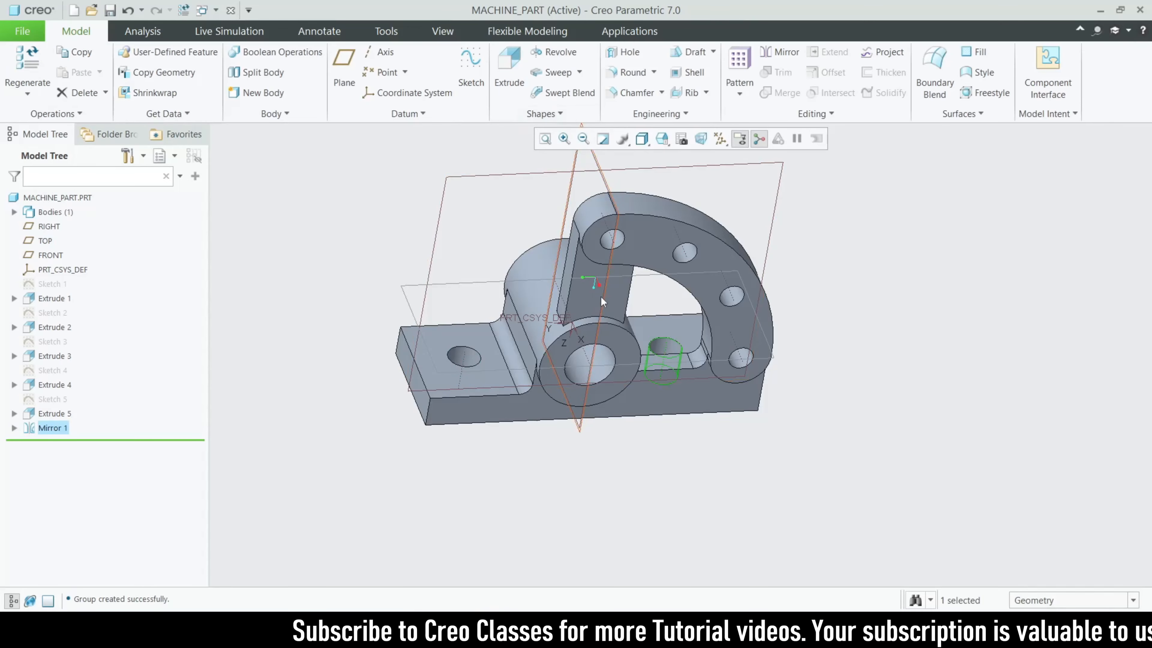
left_click(705, 480)
middle_click_drag(594, 501, 634, 517)
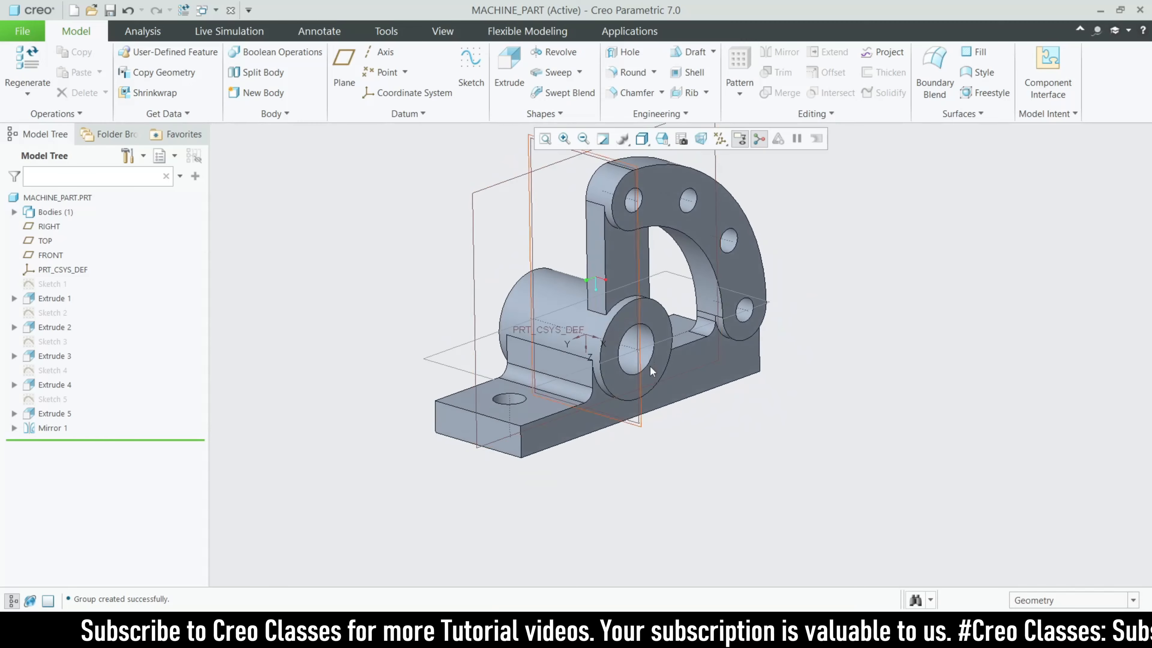
- Turn off the display of all datum axes, points, coordinate systems and planes in the model view
scroll(650, 366, "down", 2)
middle_click_drag(660, 276, 638, 343, "shift")
left_click(740, 138)
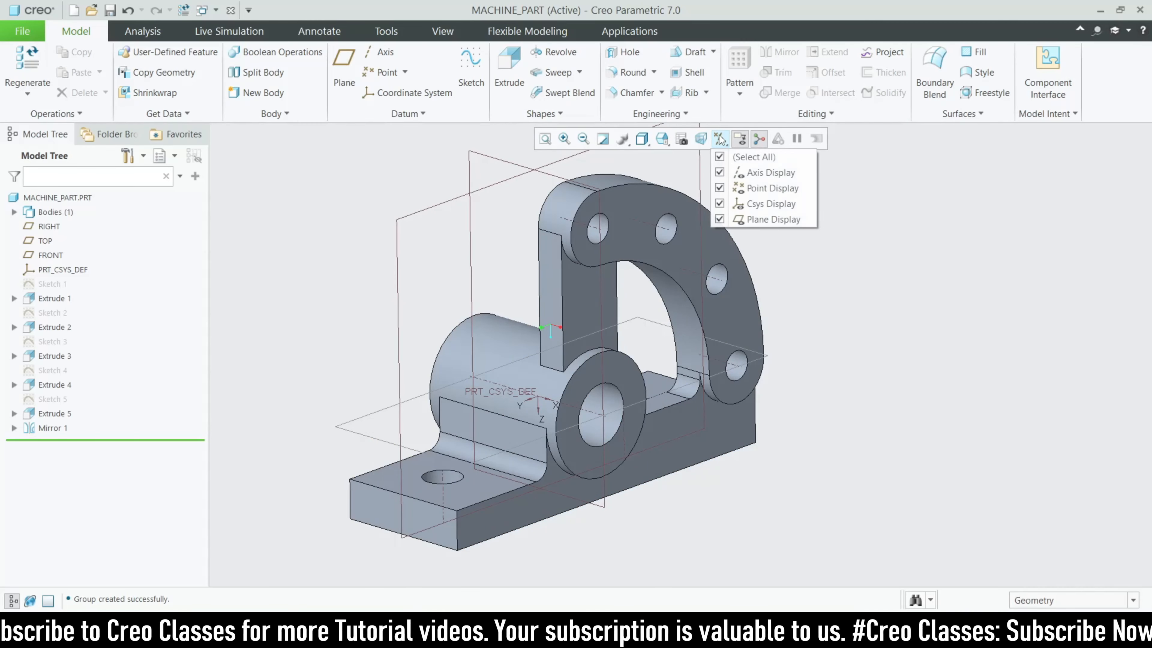
left_click(724, 220)
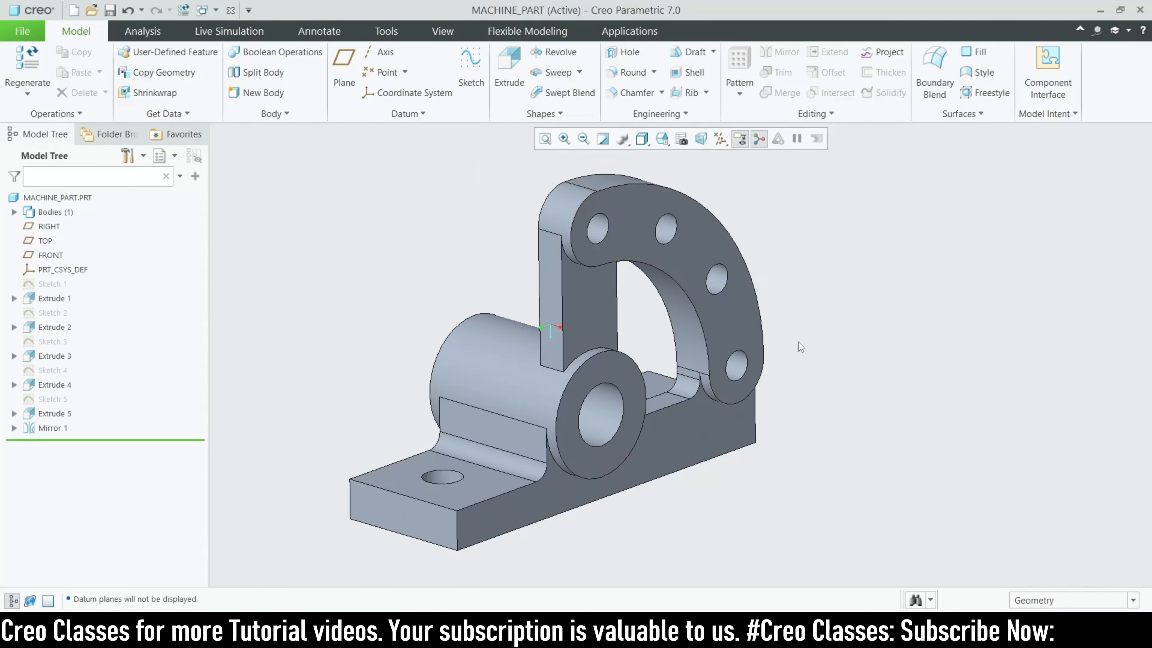
middle_click_drag(802, 342, 793, 350)
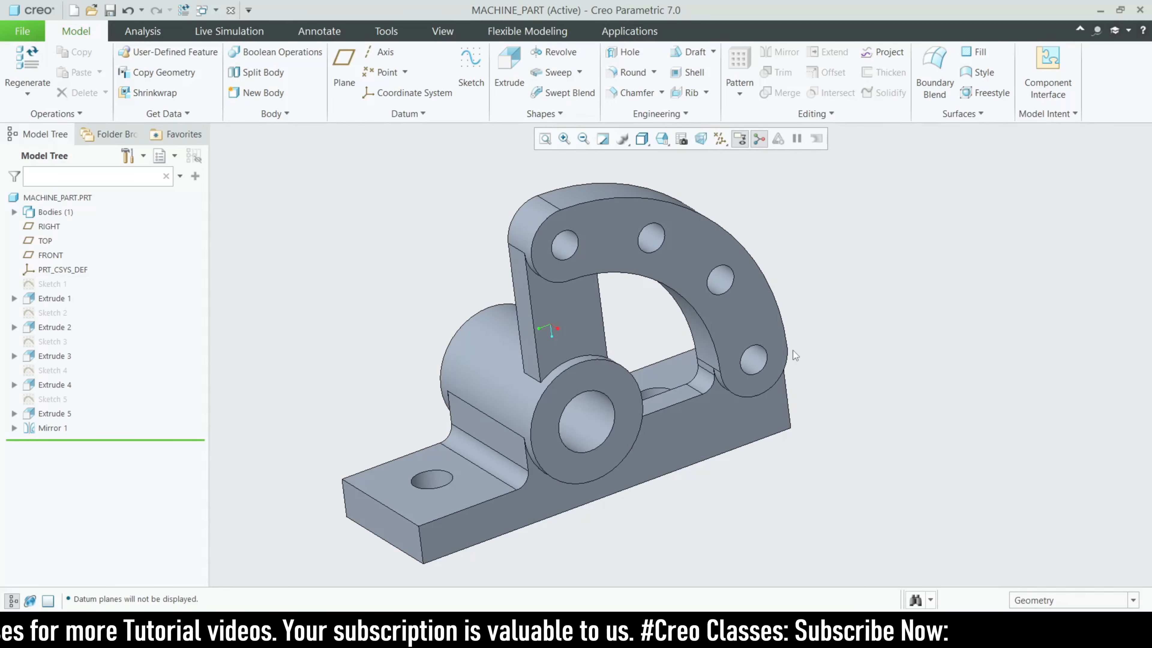
- Apply the bright red appearance to the whole part, using the Part selection filter
left_click(447, 31)
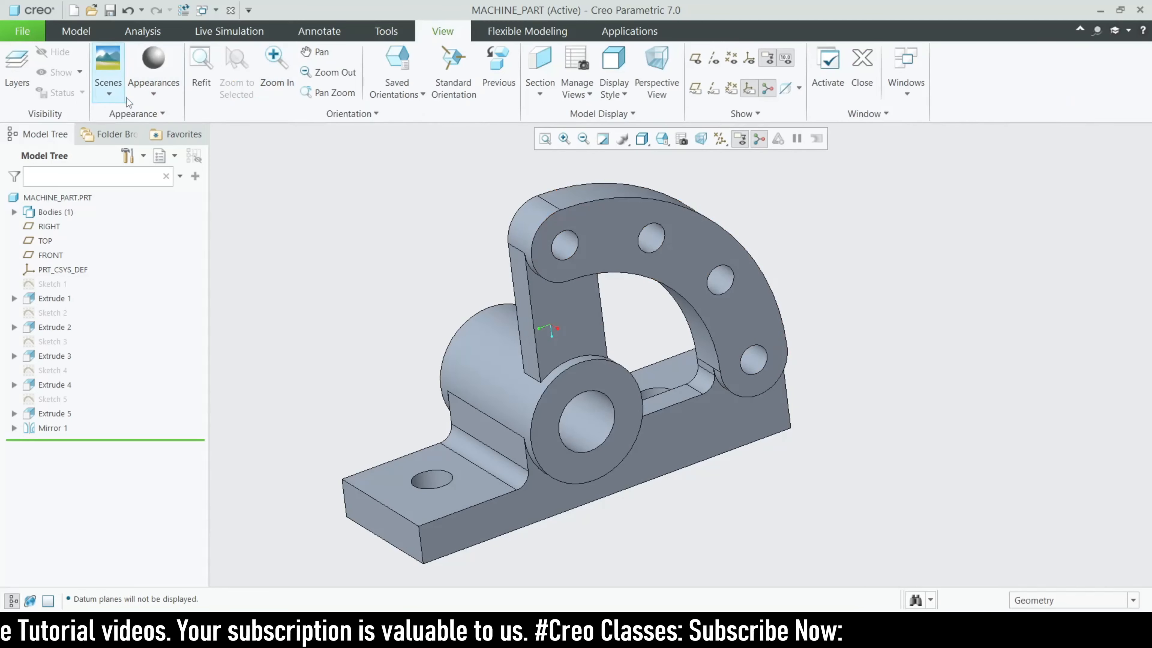
left_click(148, 99)
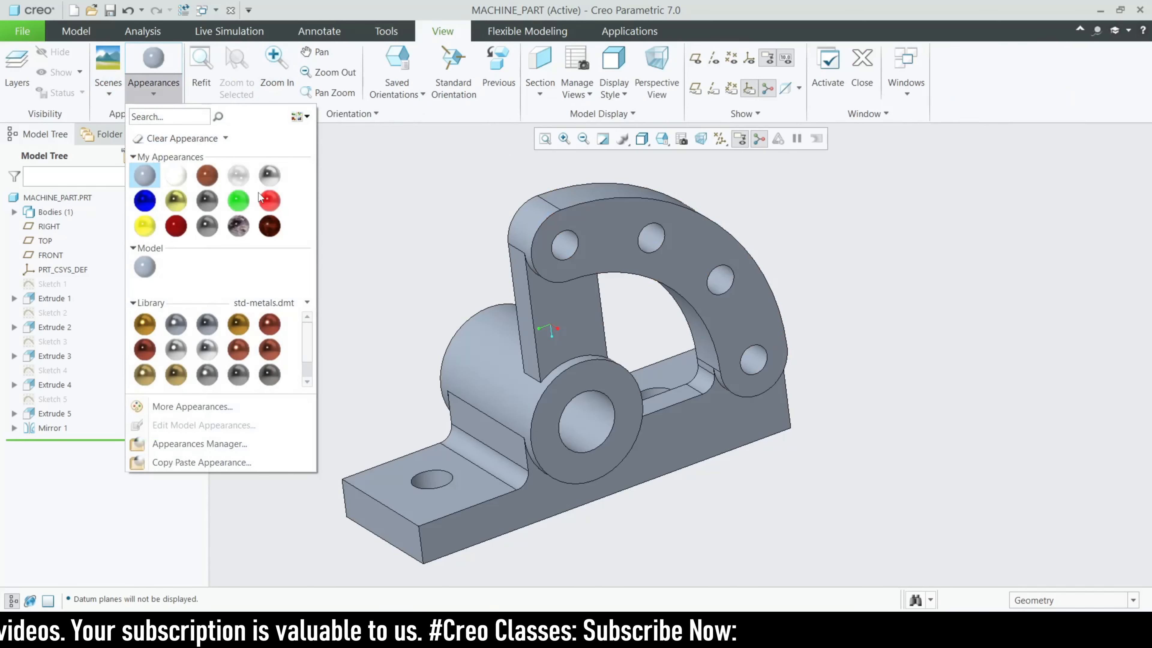
left_click(267, 201)
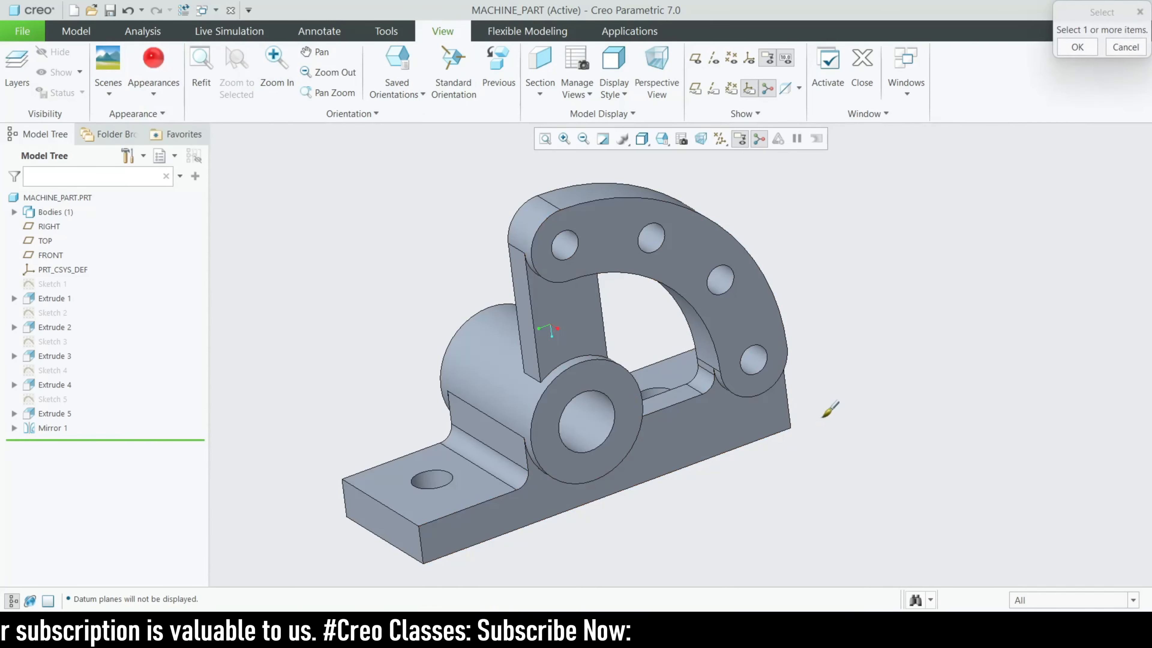
left_click(1107, 595)
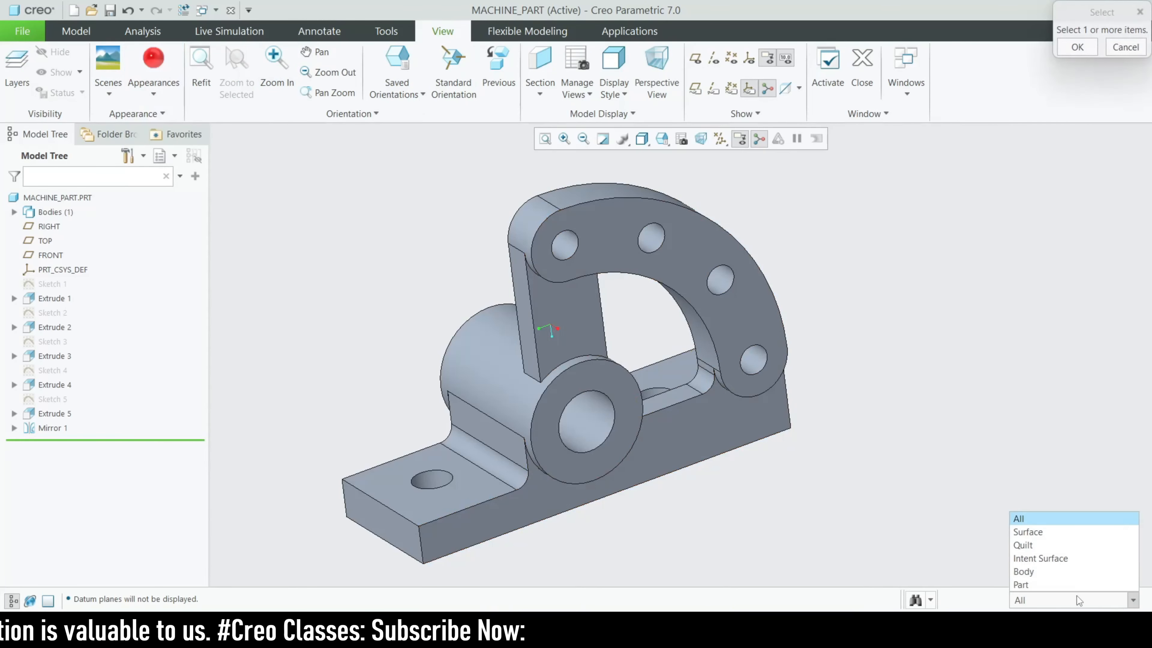
left_click(1077, 585)
left_click(622, 421)
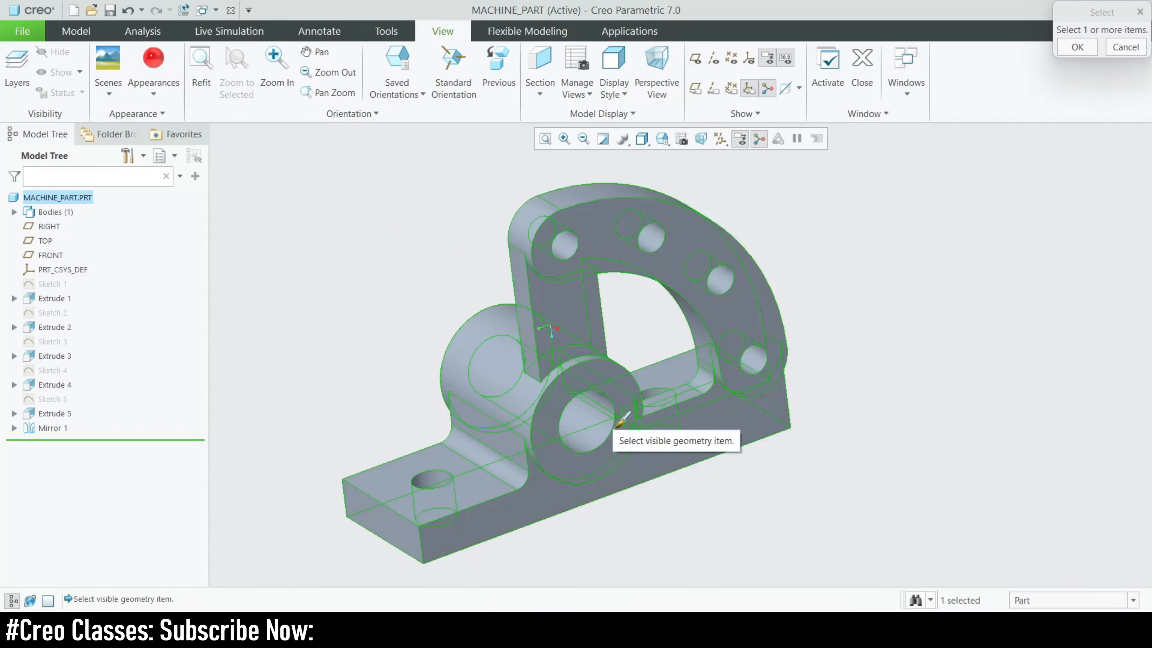
left_click(1076, 47)
mouse_move(931, 335)
middle_mouse_down()
mouse_move(951, 392)
mouse_move(937, 365)
mouse_move(921, 373)
middle_mouse_up()
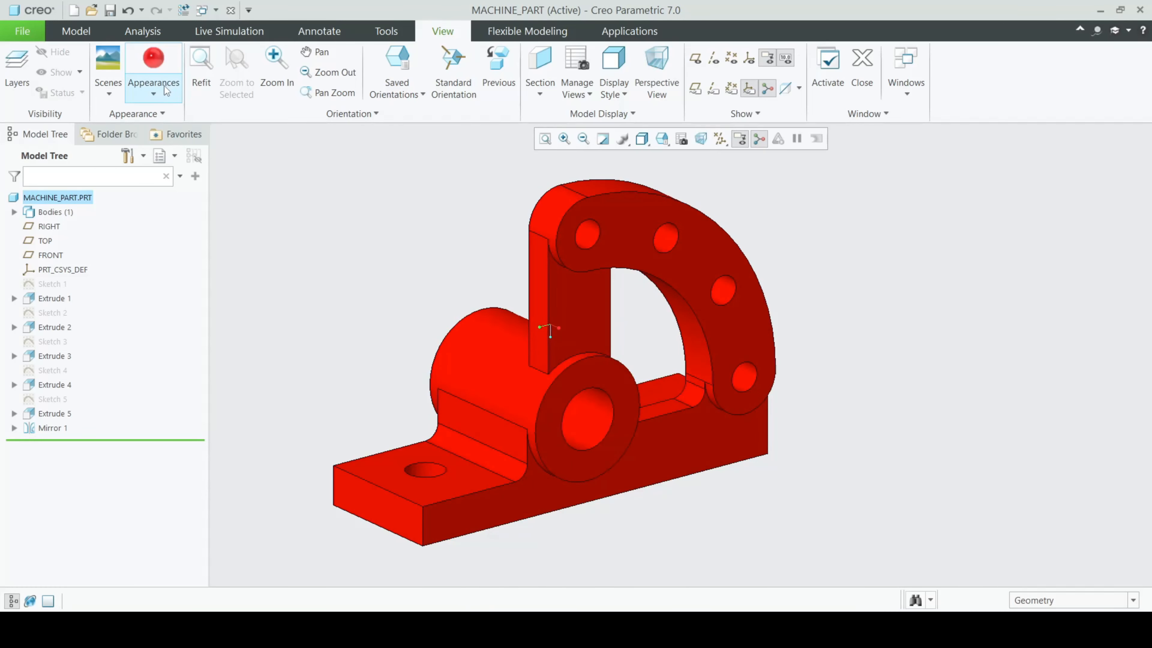
- Apply the green appearance to the inner surfaces of the cylinder bore, the visible base hole and the four holes in the curved arm
left_click(153, 92)
left_click(238, 204)
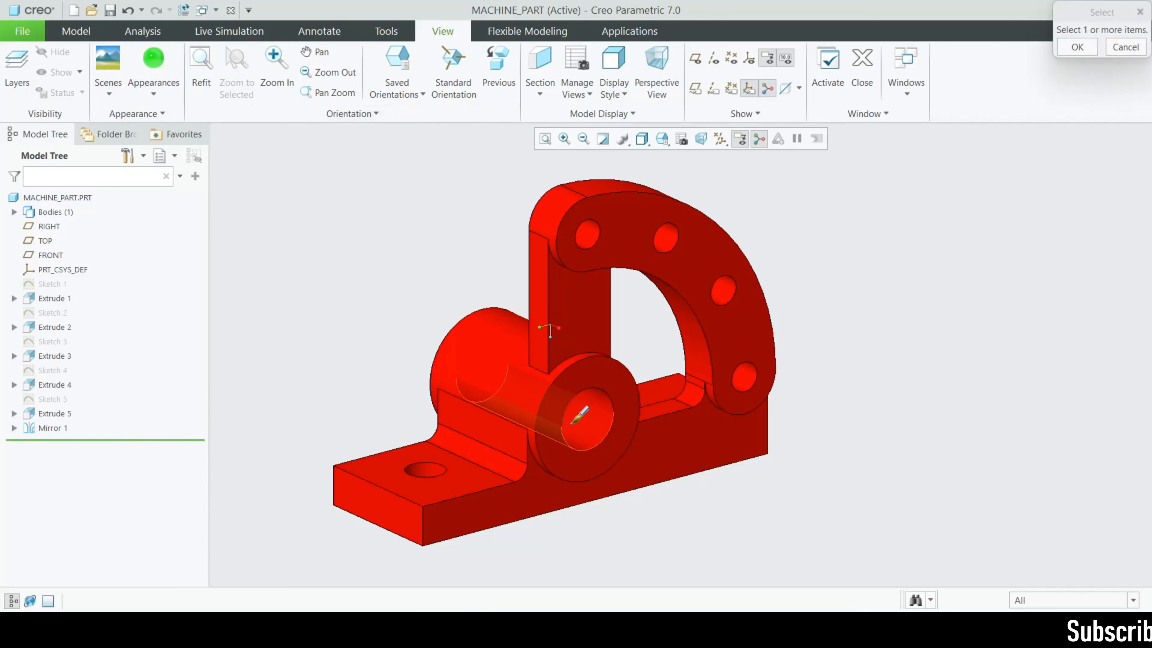
left_click(597, 396)
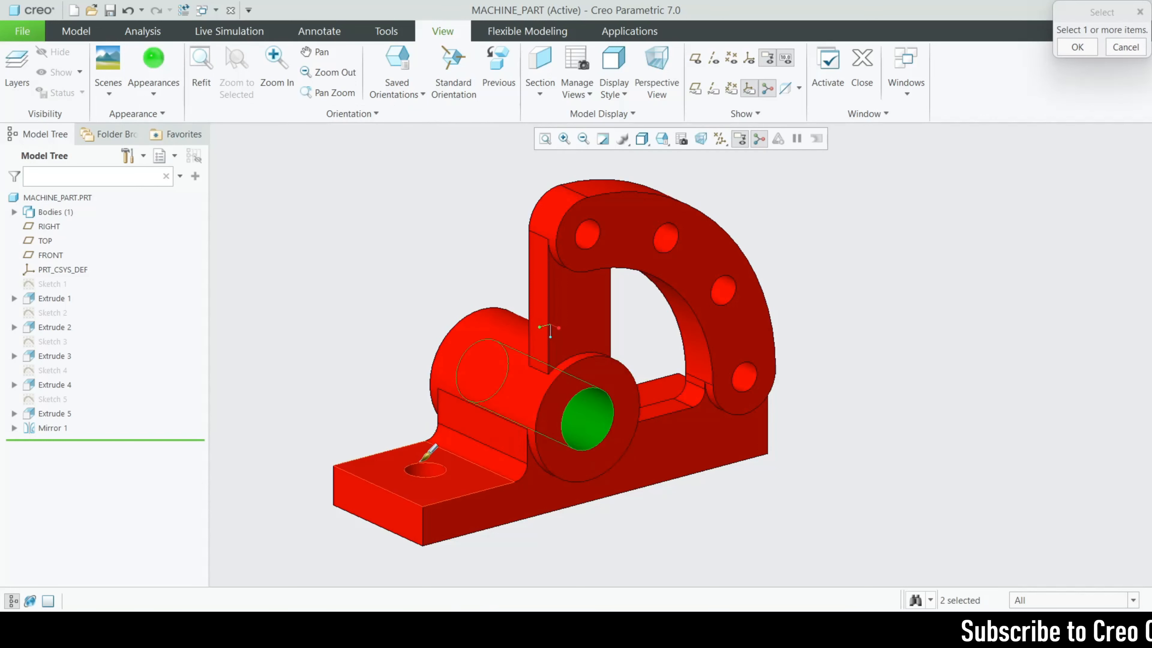
left_click(426, 469, "ctrl")
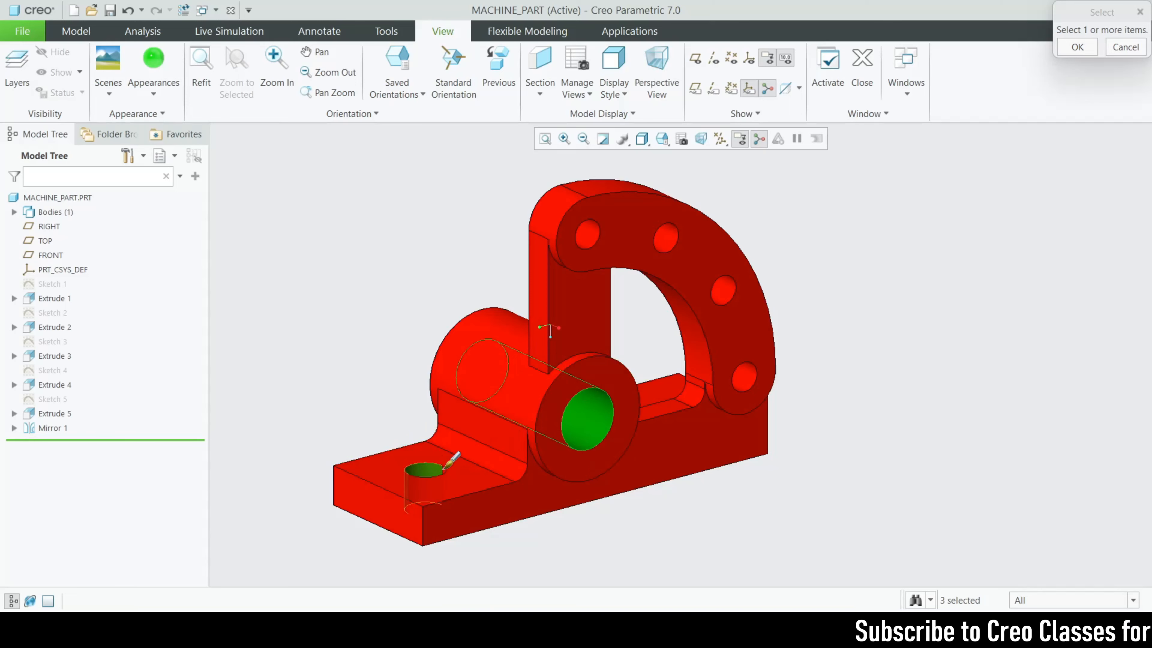
left_click(590, 236, "ctrl")
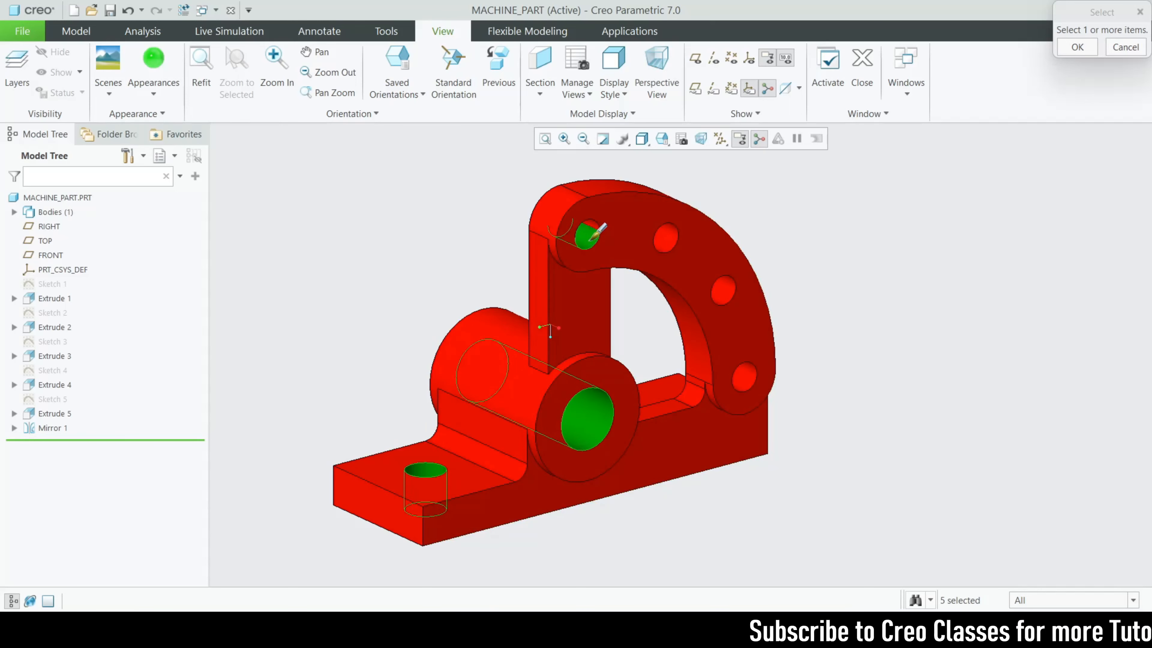
left_click(679, 232, "ctrl")
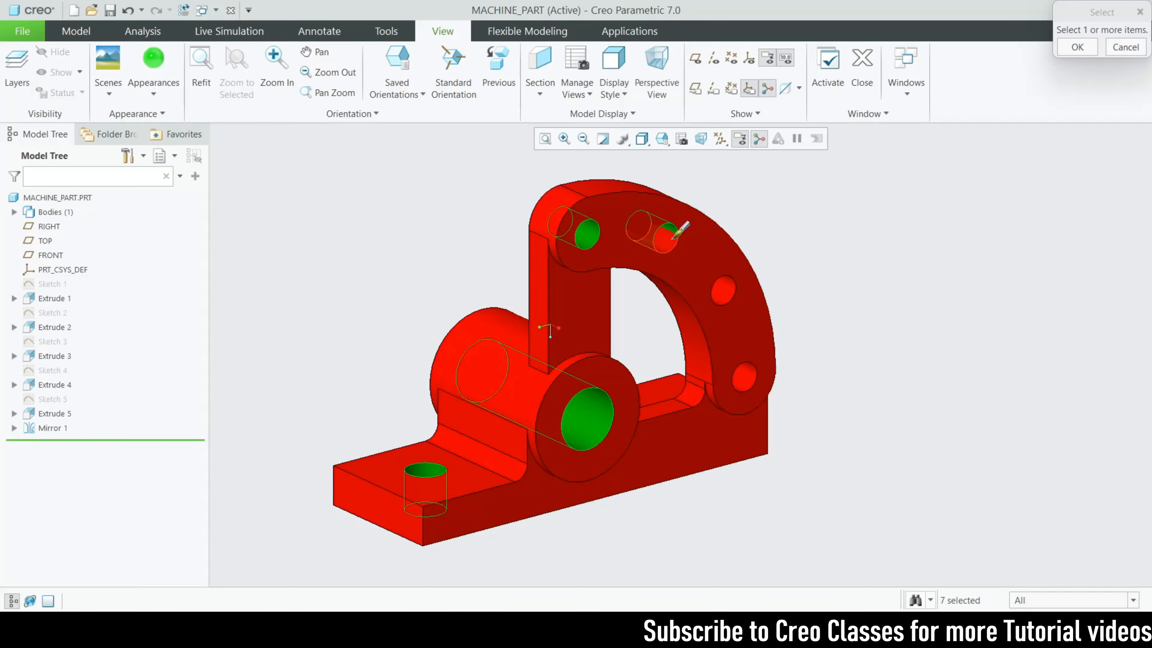
left_click(727, 290, "ctrl")
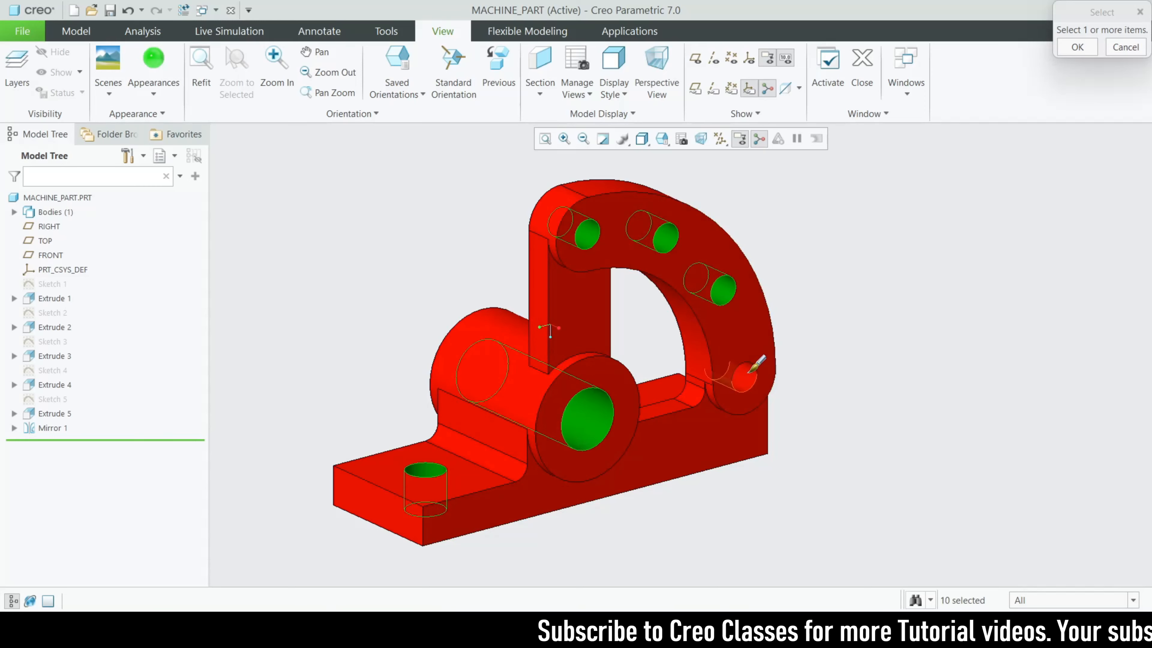
left_click(1072, 51)
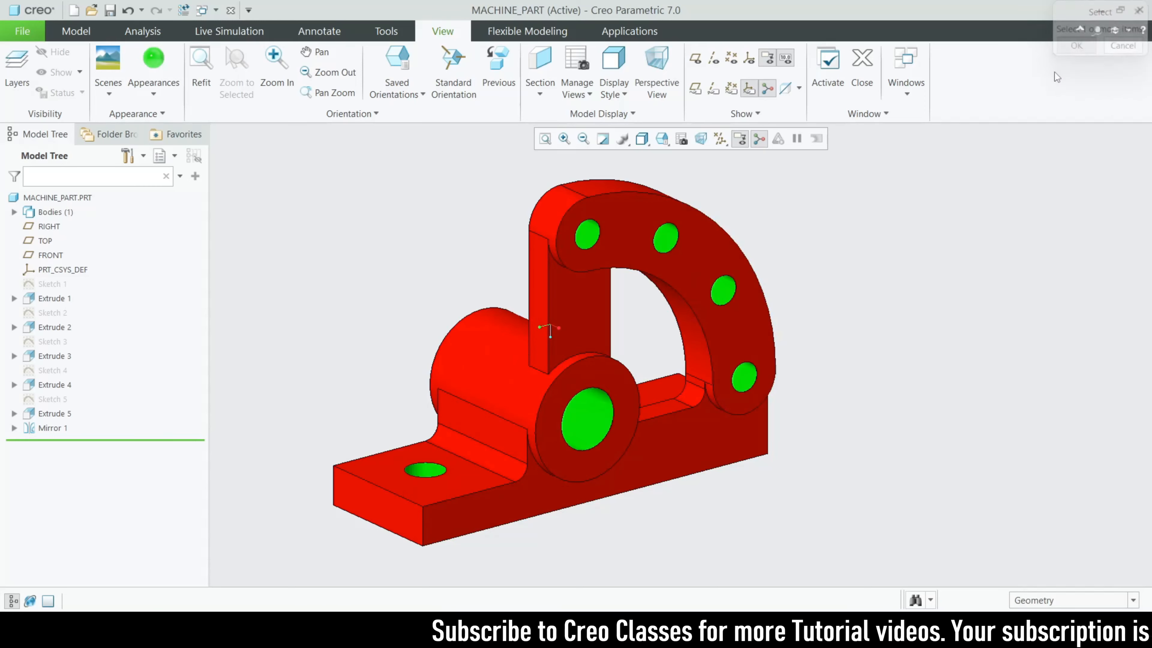
- Apply the same green appearance to the inner surface of the second base hole, behind the curved arm
mouse_move(669, 352)
middle_mouse_down()
mouse_move(653, 397)
mouse_move(696, 363)
middle_mouse_up()
left_click(153, 59)
left_click(703, 399)
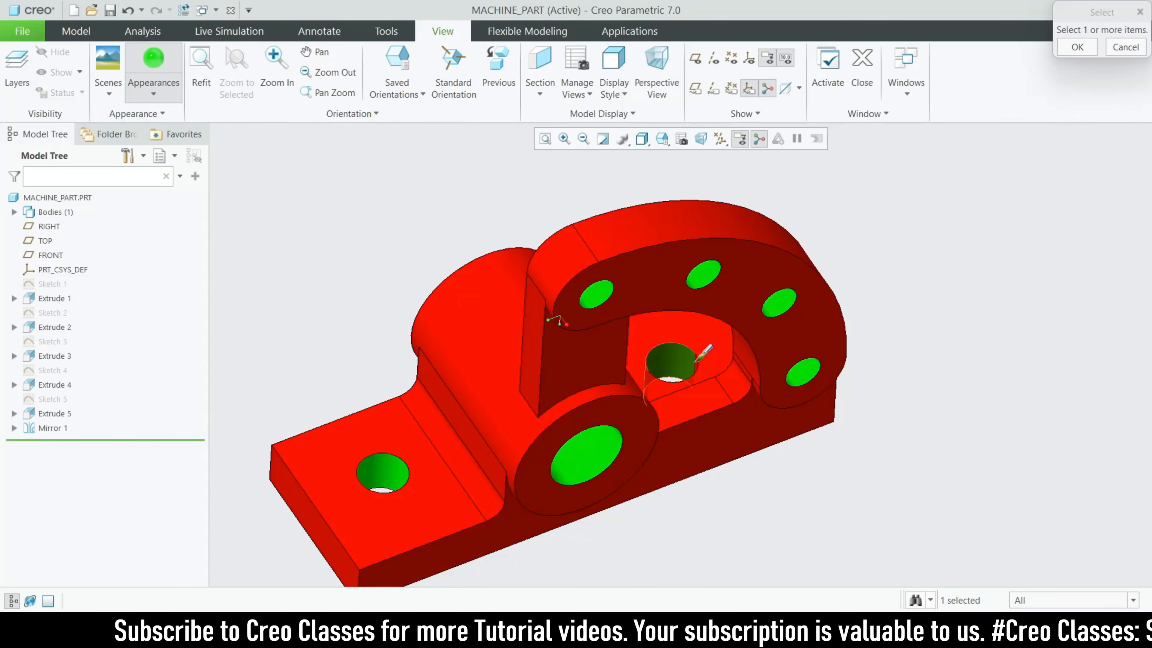
left_click(1077, 47)
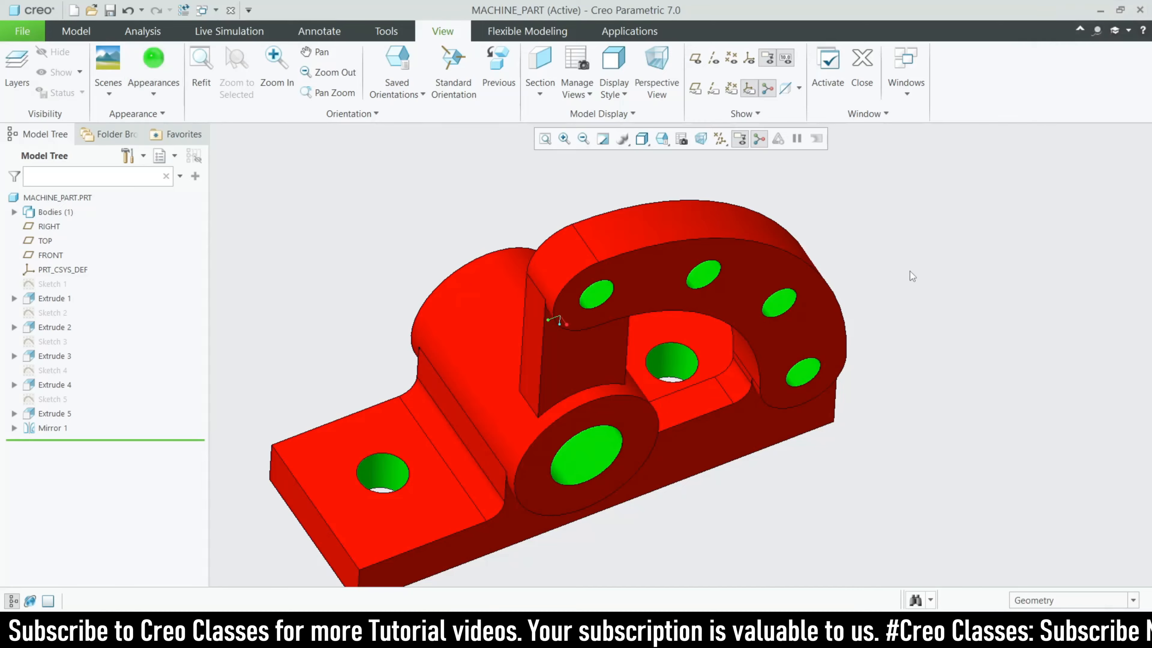
- Compare the coloured model with the rendered reference picture and examine its shape and holes from several angles
scroll(876, 335, "down", 2)
middle_click_drag(709, 489, 810, 530)
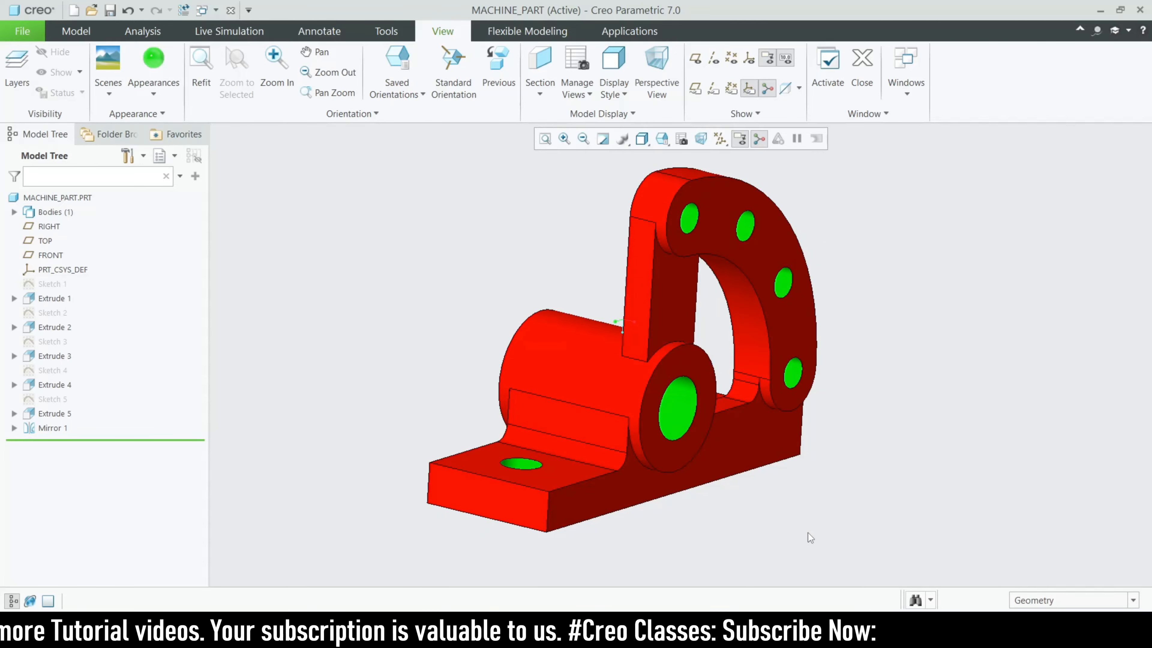
mouse_move(826, 631)
left_click(842, 559)
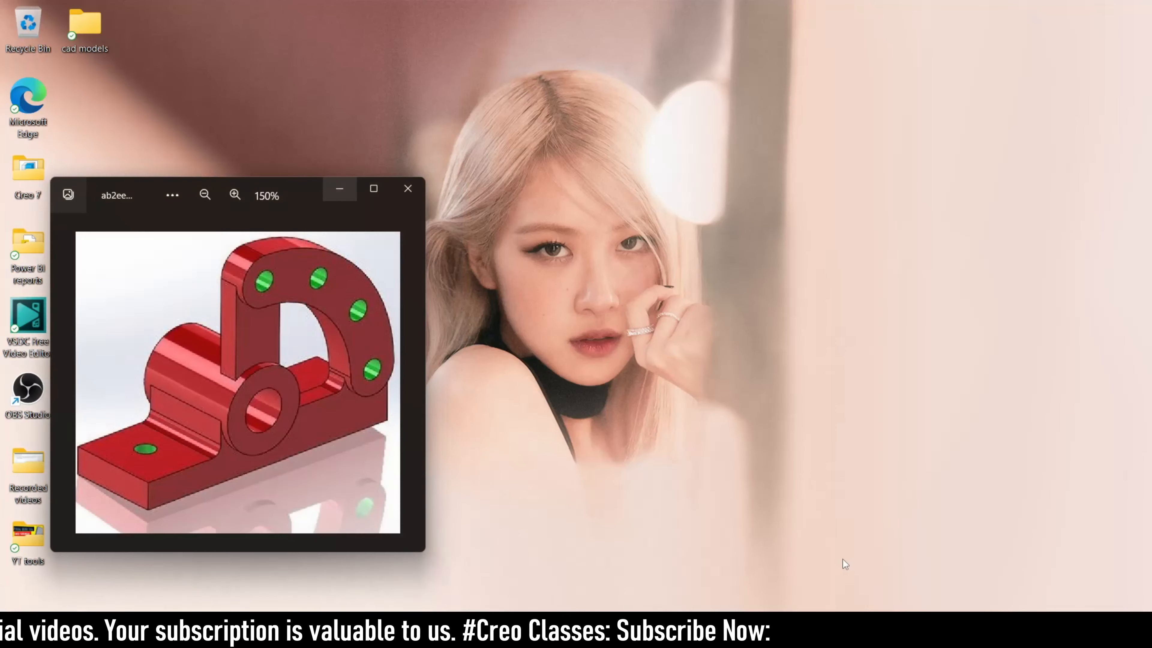
left_click_drag(314, 187, 300, 137)
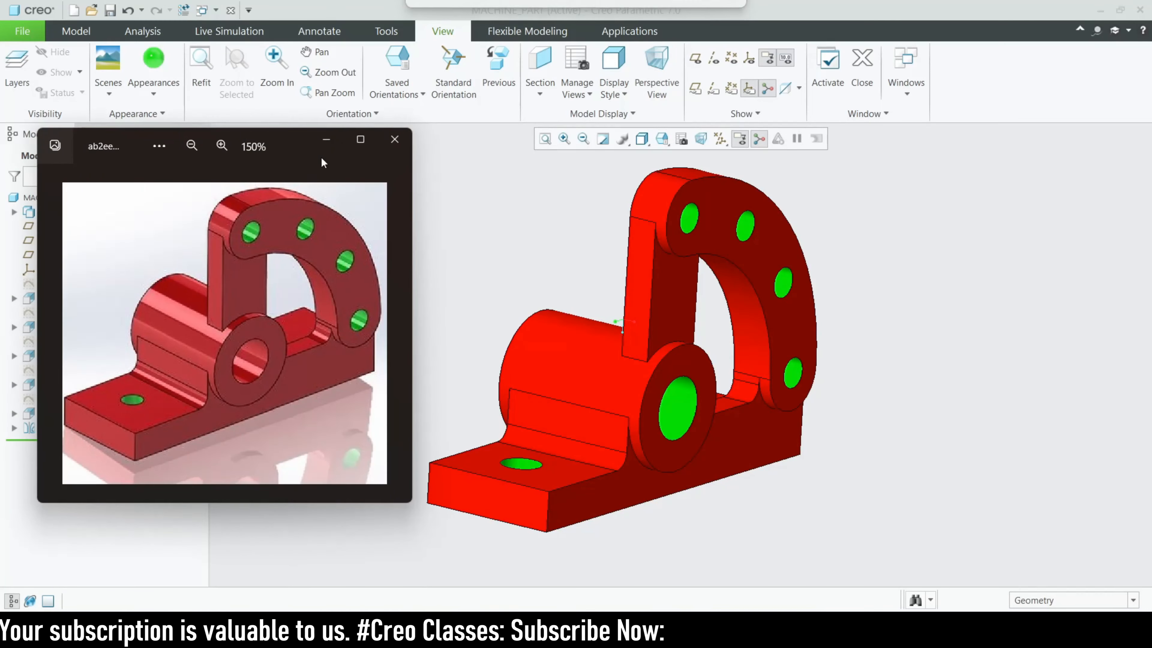
scroll(752, 381, "up", 2)
mouse_move(752, 381)
middle_mouse_down()
mouse_move(729, 403)
mouse_move(733, 390)
middle_mouse_up()
scroll(732, 369, "down", 2)
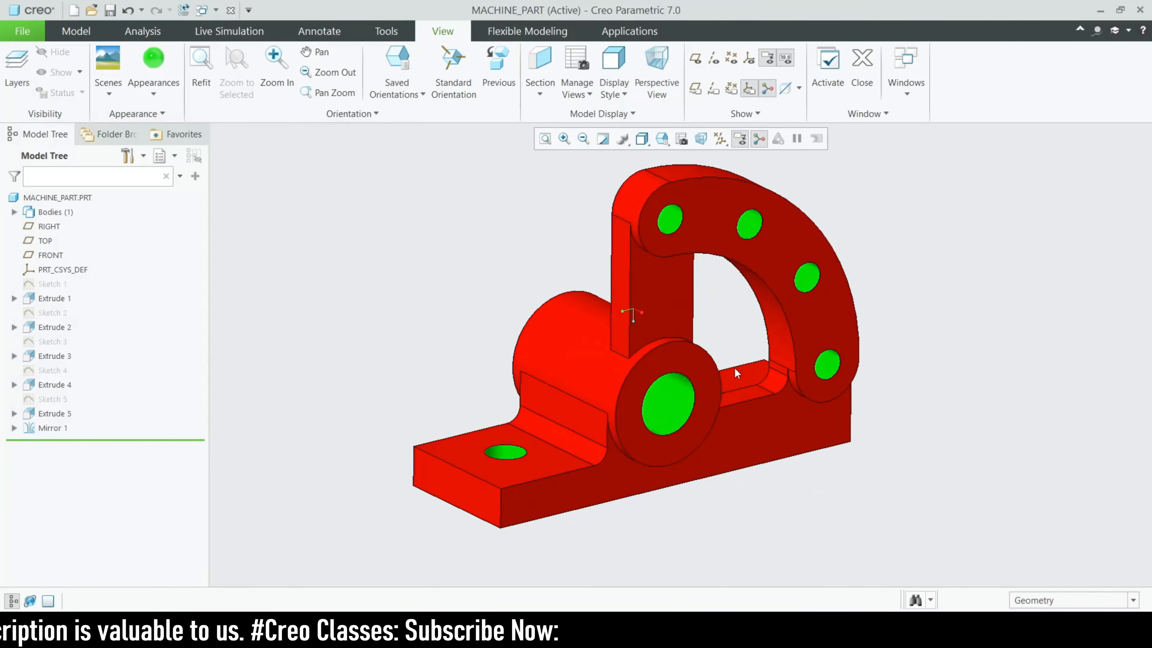
scroll(622, 369, "up", 2)
scroll(669, 344, "down", 2)
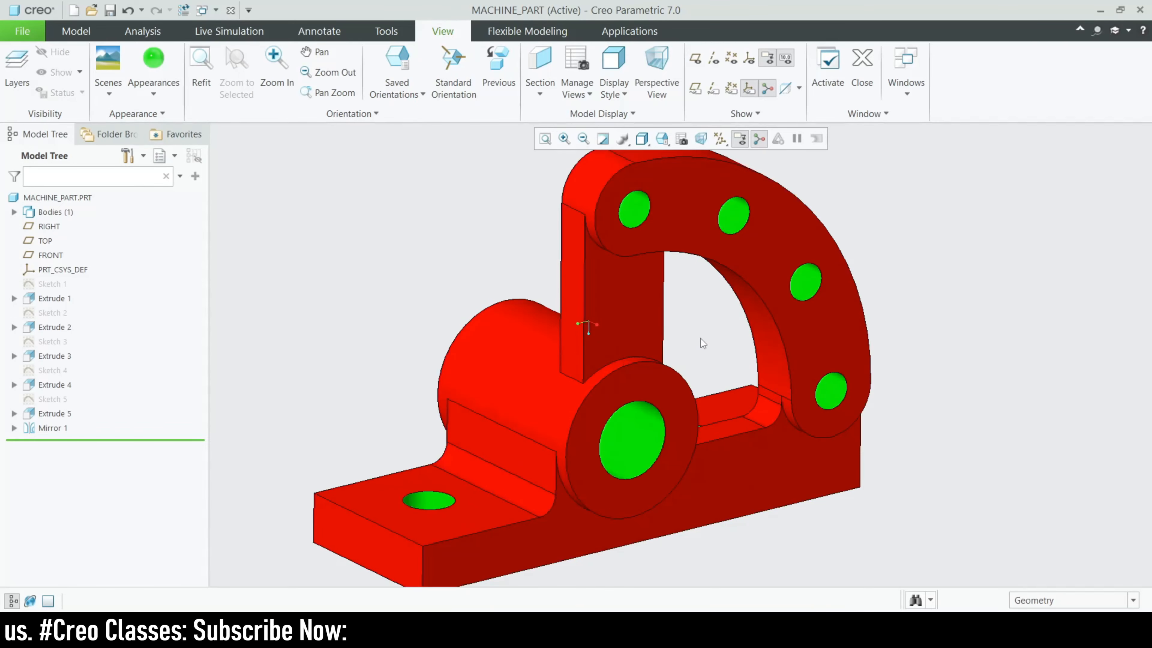
mouse_move(707, 349)
middle_mouse_down()
mouse_move(644, 381)
mouse_move(667, 363)
mouse_move(653, 350)
mouse_move(691, 335)
mouse_move(687, 358)
mouse_move(722, 342)
mouse_move(691, 358)
mouse_move(667, 350)
mouse_move(730, 347)
mouse_move(684, 343)
mouse_move(693, 364)
mouse_move(712, 345)
mouse_move(707, 353)
middle_mouse_up()
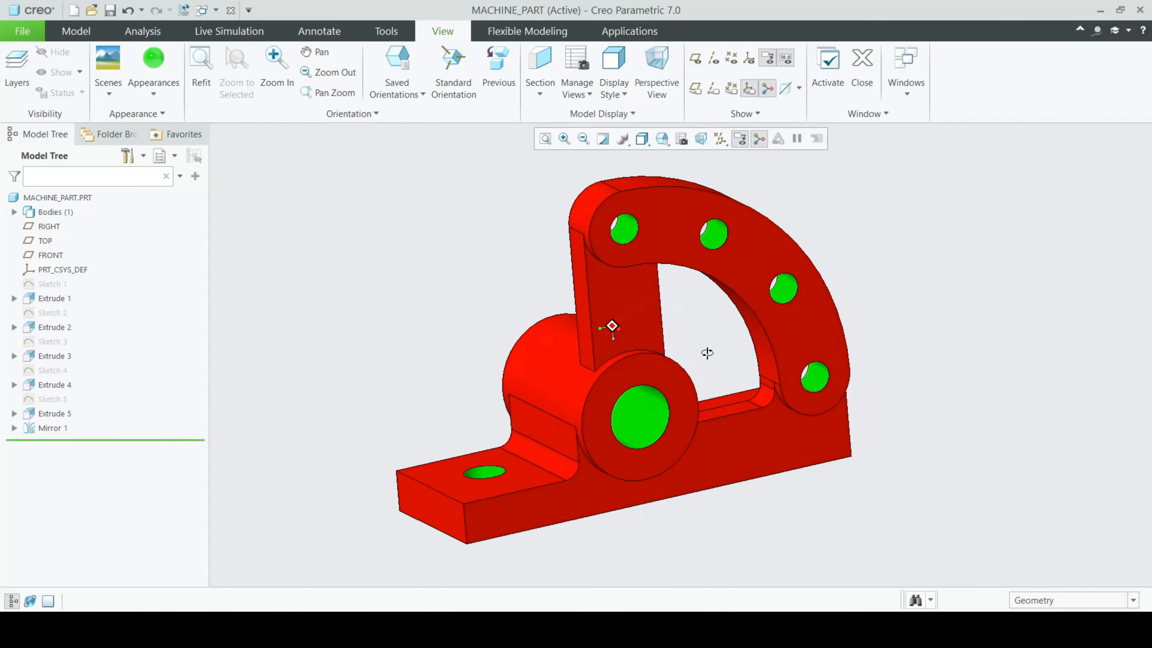